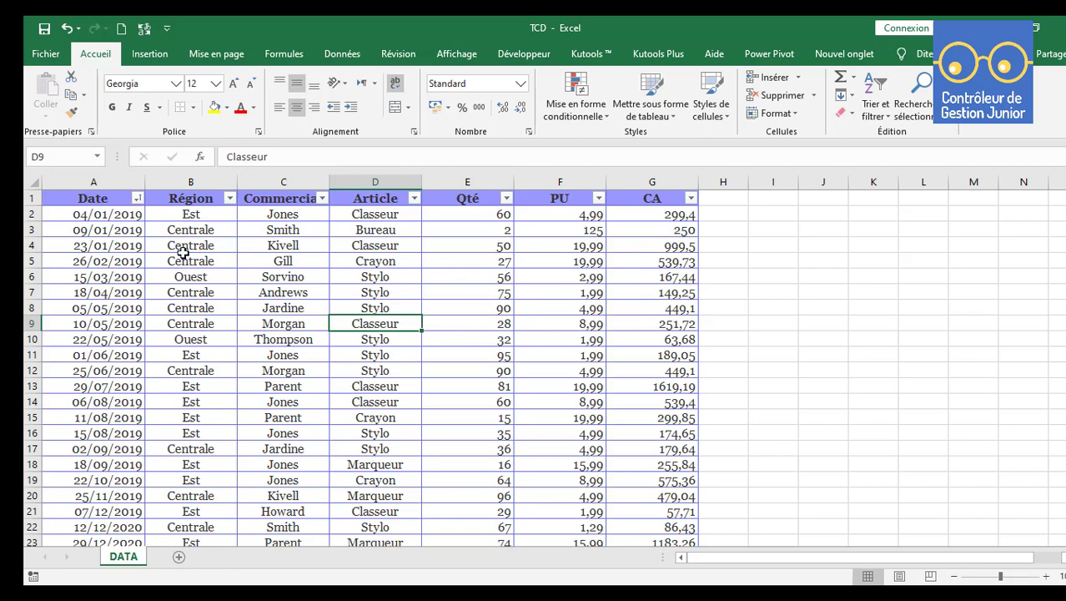
Clear the Région column header in cell B1 of the DATA sheet.
{"action": "left_click", "coordinate": [185, 260]}
{"action": "left_click", "coordinate": [90, 201]}
{"action": "left_click_drag", "start_coordinate": [105, 198], "coordinate": [657, 198]}
{"action": "left_click", "coordinate": [189, 198]}
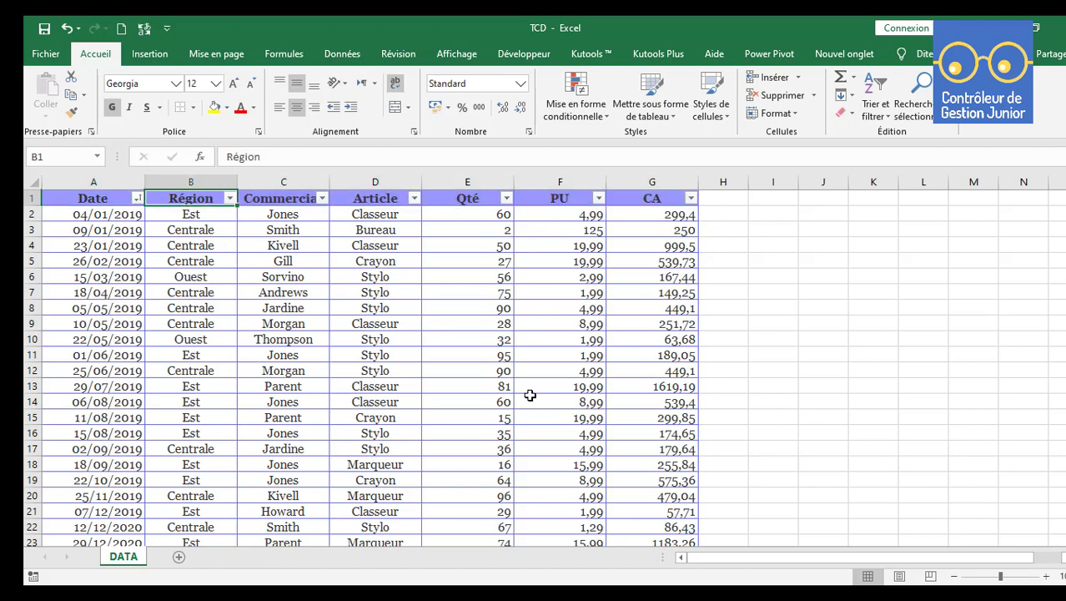
{"action": "key", "text": "Delete"}
{"action": "left_click", "coordinate": [216, 326]}
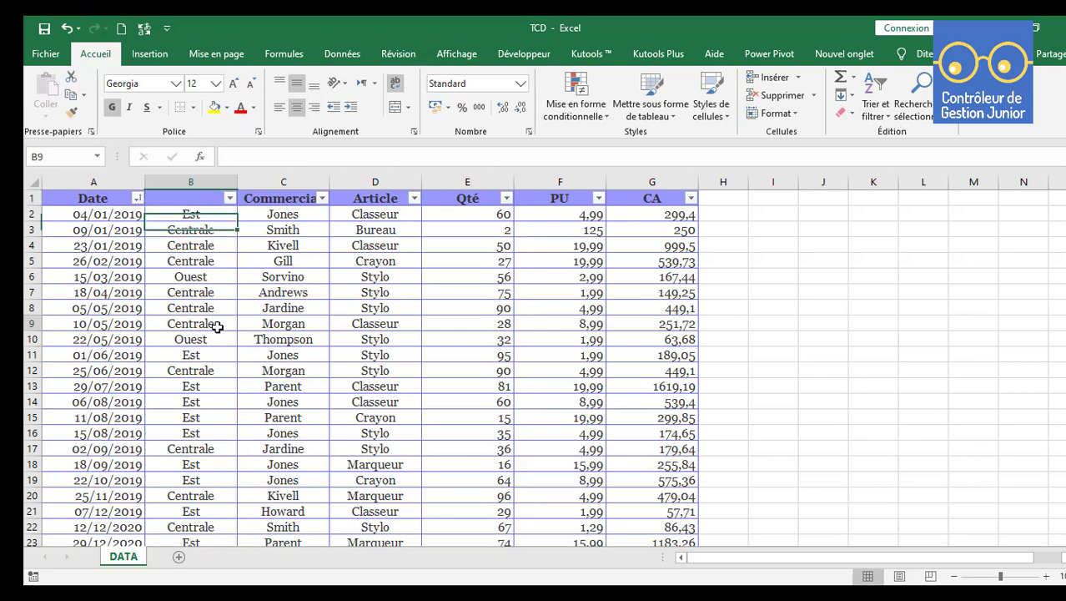
Try to create a pivot table on a new worksheet from A1:G43 with the Région header missing.
{"action": "left_click", "coordinate": [84, 199]}
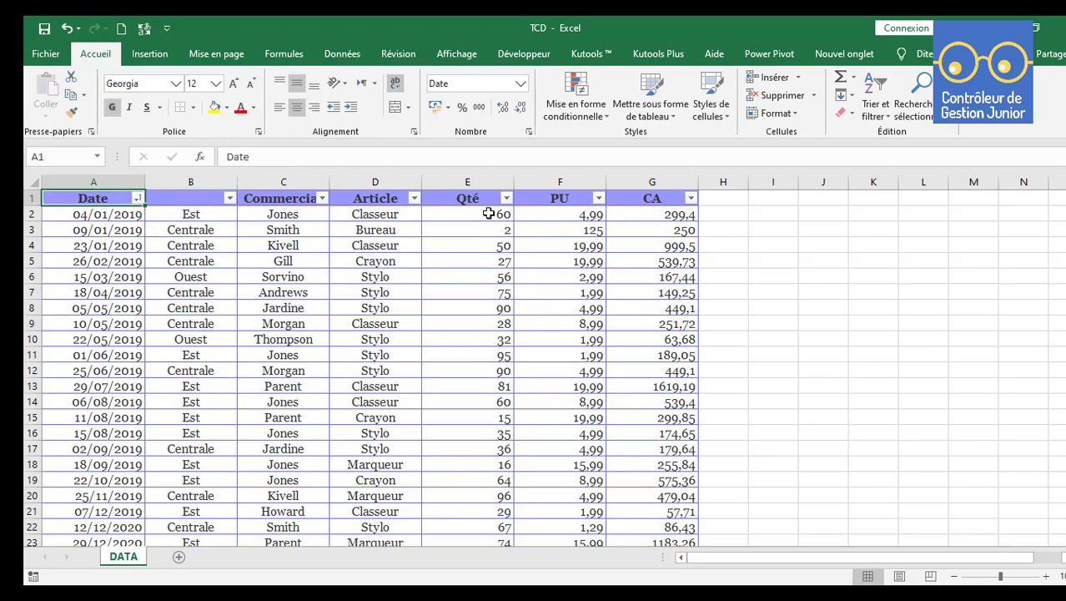
{"action": "left_click_drag", "start_coordinate": [90, 199], "coordinate": [683, 511]}
{"action": "left_click", "coordinate": [149, 53]}
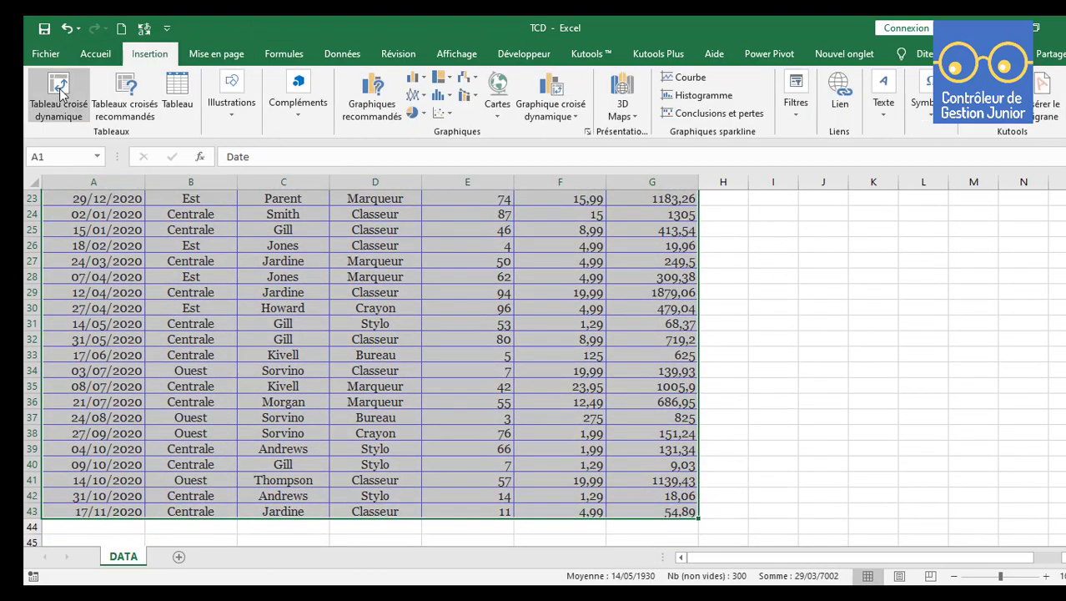
{"action": "left_click", "coordinate": [58, 92]}
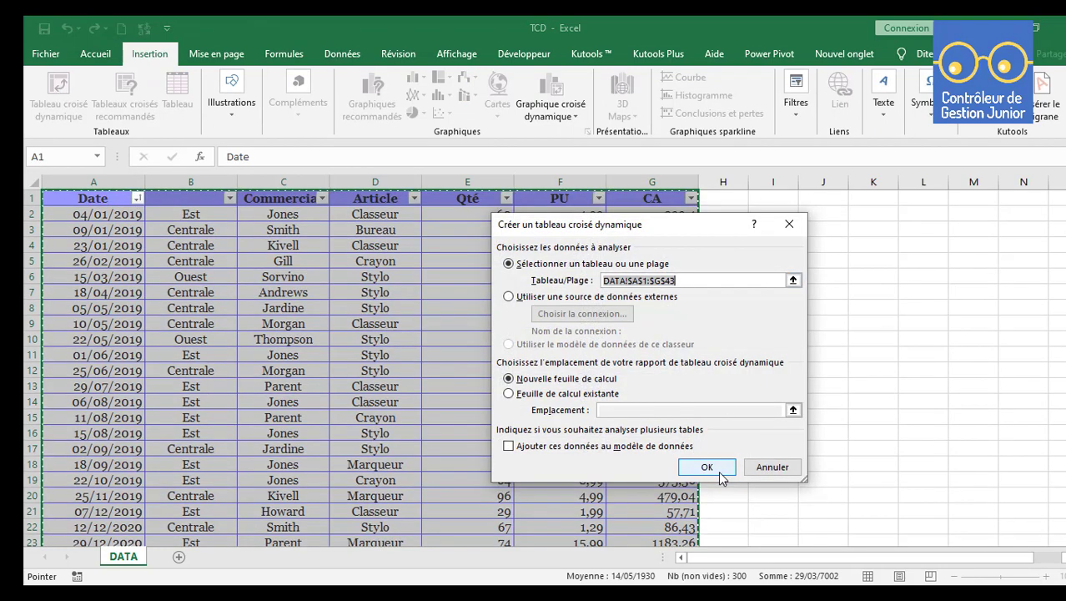
{"action": "left_click", "coordinate": [721, 474]}
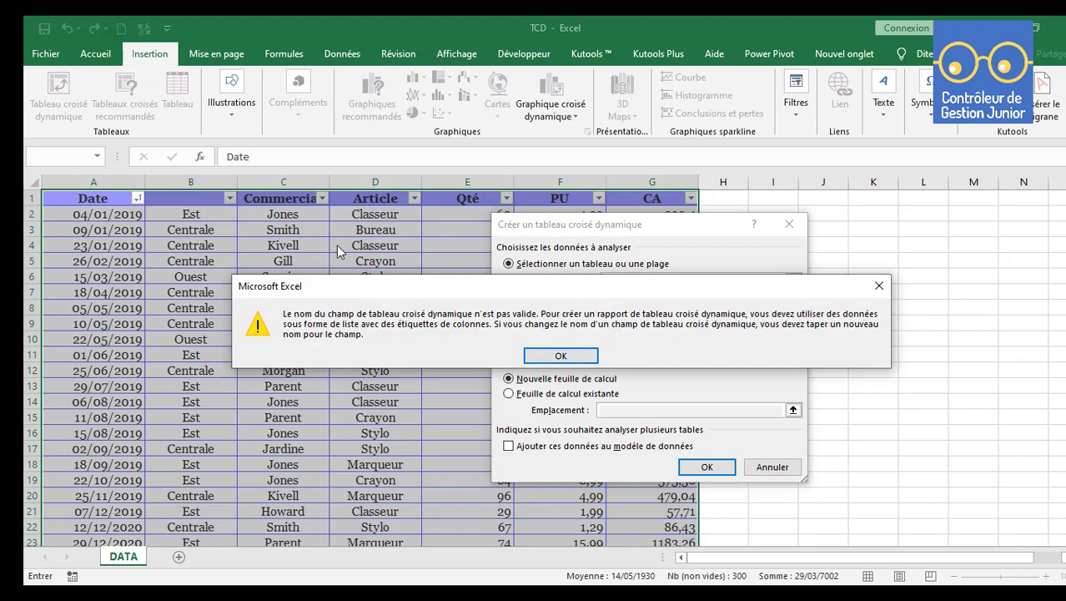
{"action": "left_click", "coordinate": [561, 355]}
{"action": "left_click", "coordinate": [776, 467]}
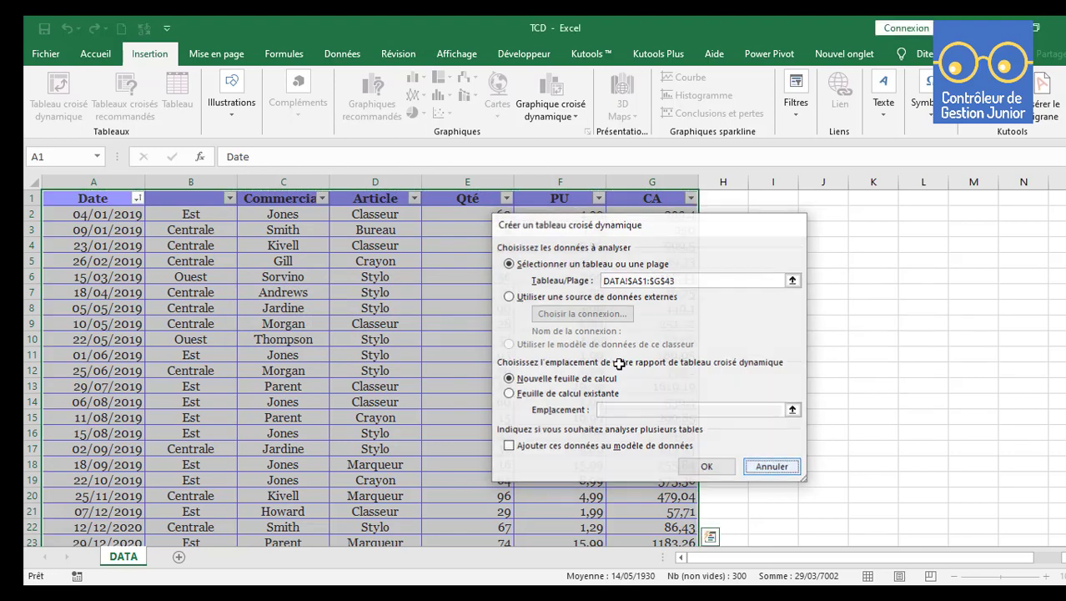
Undo the deletion of the Région header in the data table.
{"action": "left_click", "coordinate": [350, 265]}
{"action": "key", "text": "ctrl+z"}
{"action": "key", "text": "ctrl+z"}
{"action": "key", "text": "ctrl+z"}
{"action": "key", "text": "ctrl+z"}
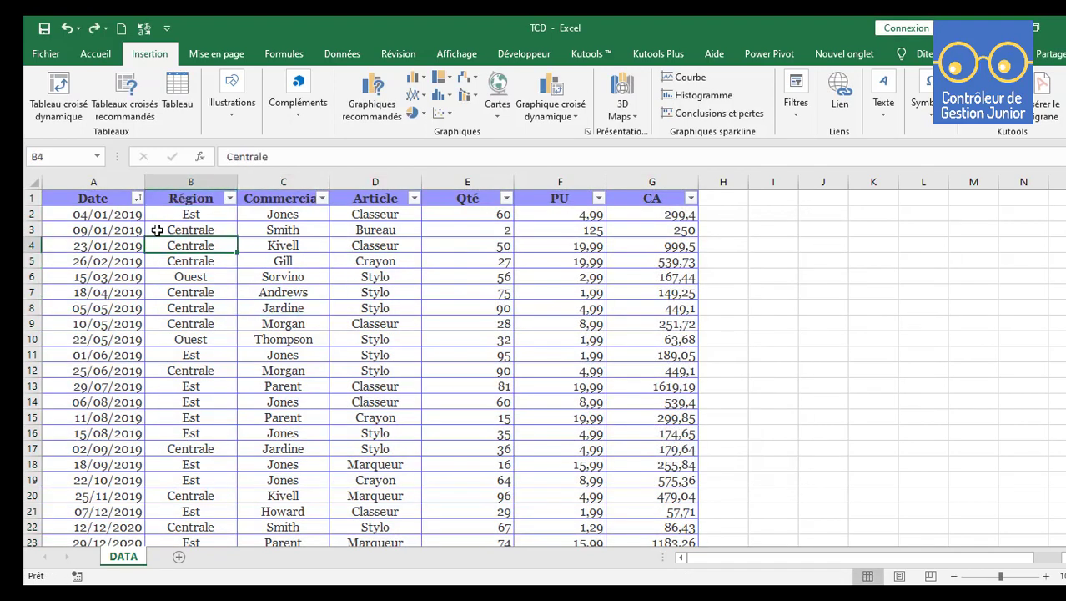
{"action": "left_click", "coordinate": [69, 198]}
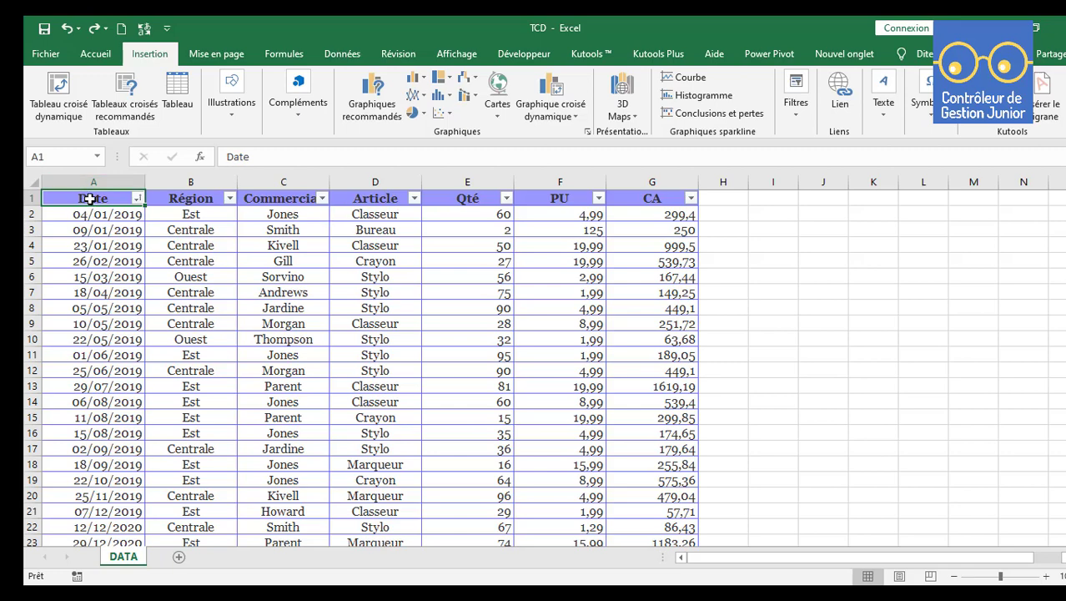
{"action": "left_click_drag", "start_coordinate": [104, 198], "coordinate": [667, 511]}
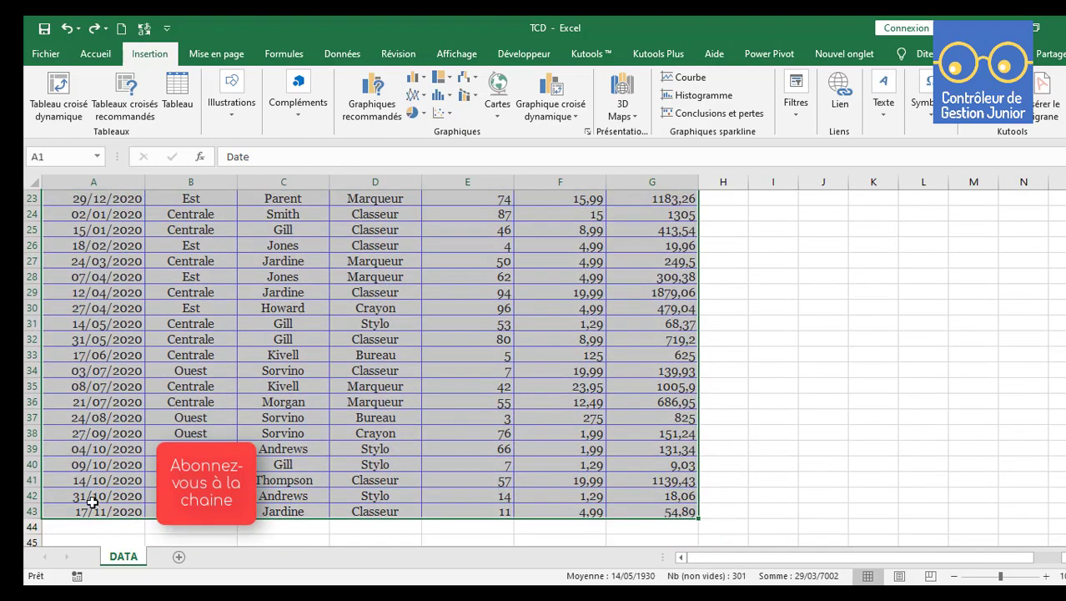
{"action": "left_click", "coordinate": [59, 93]}
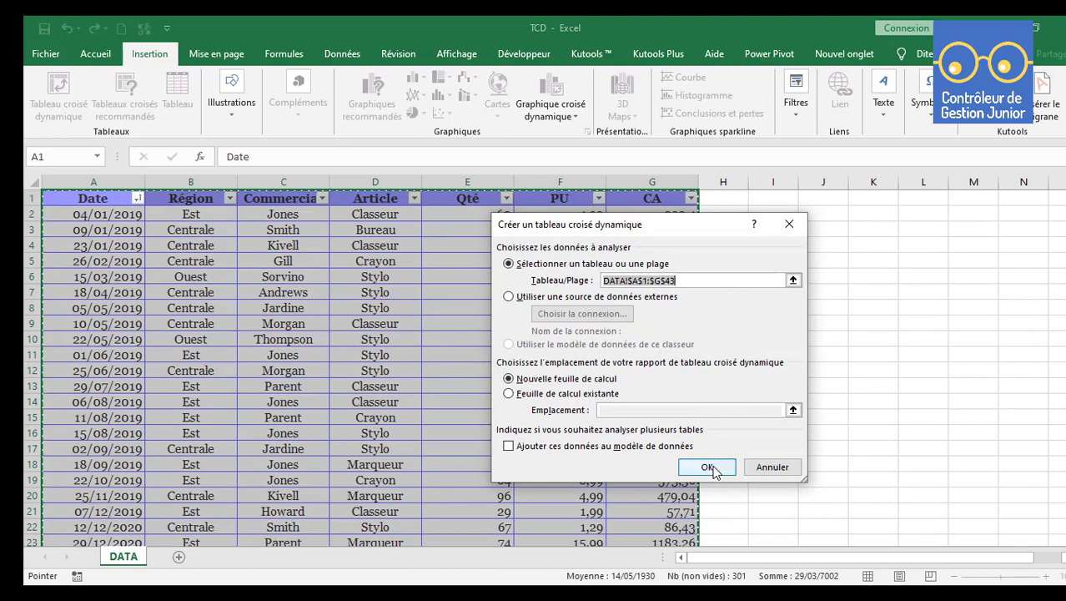
{"action": "left_click", "coordinate": [790, 224]}
{"action": "left_click", "coordinate": [374, 276]}
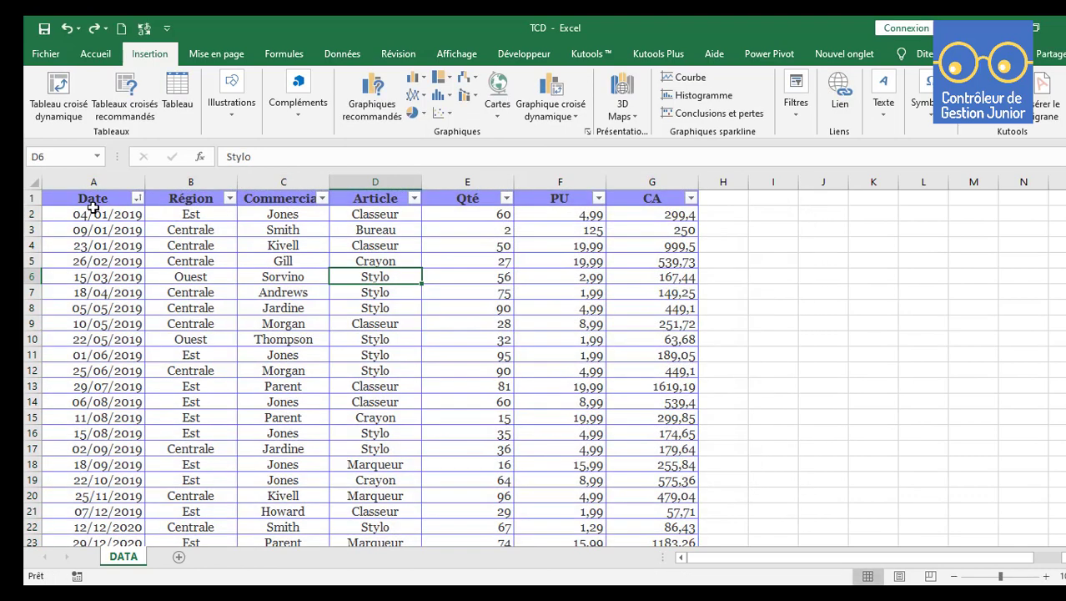
Create a pivot table from the full data range DATA!A1:G43 on a new worksheet.
{"action": "left_click", "coordinate": [95, 202]}
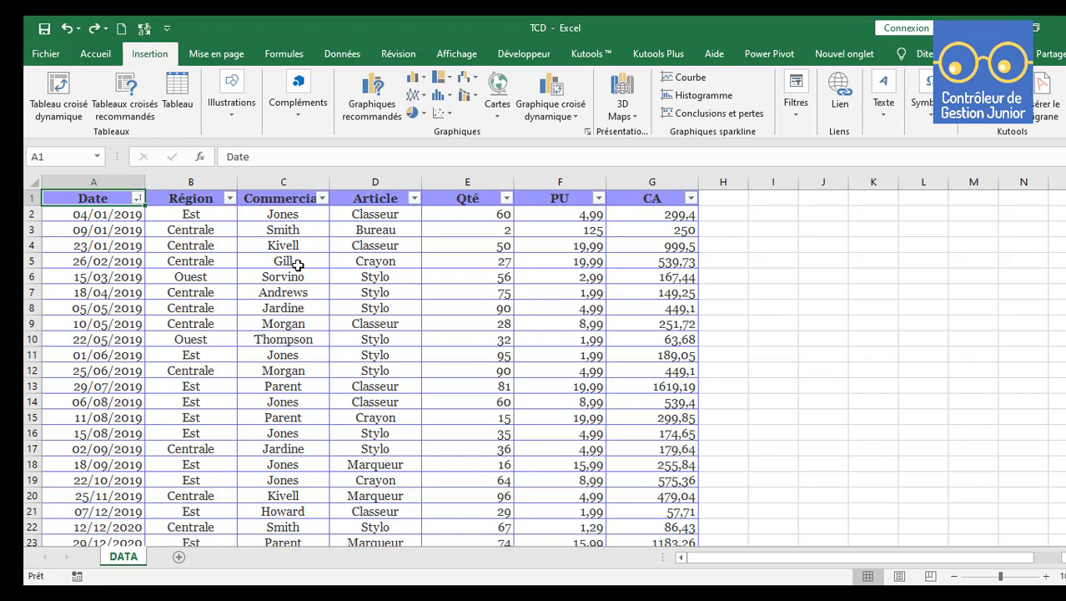
{"action": "key", "text": "ctrl+shift+Right"}
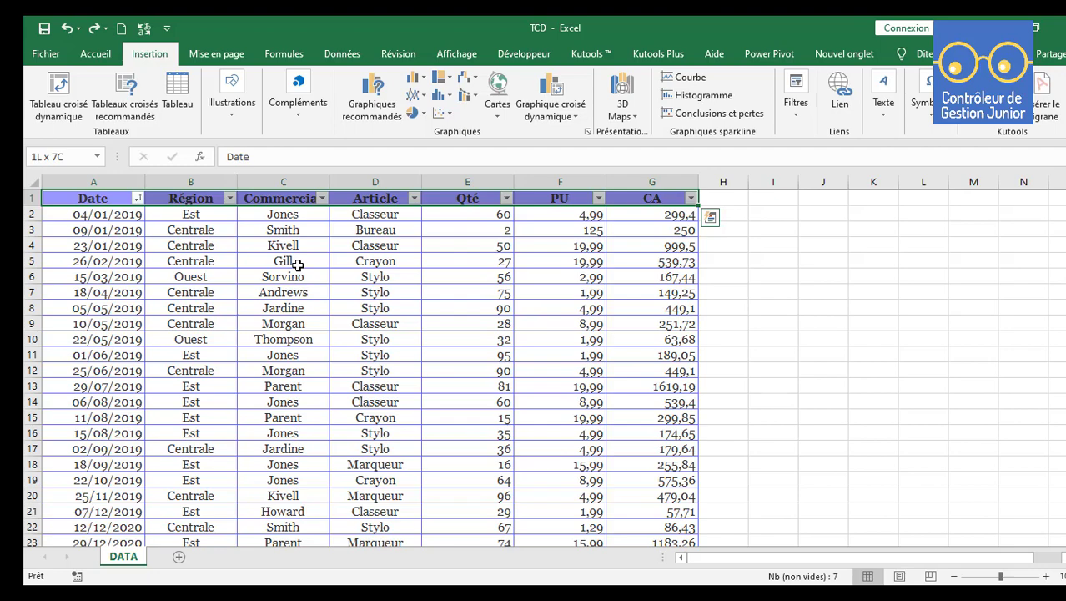
{"action": "key", "text": "ctrl+shift+Down"}
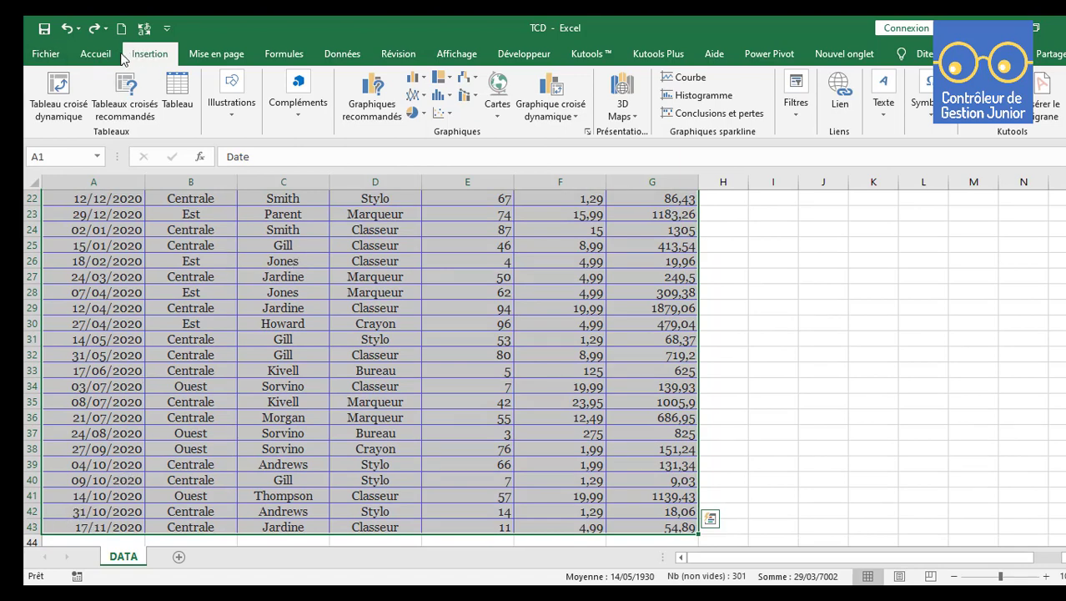
{"action": "left_click", "coordinate": [59, 91]}
{"action": "left_click_drag", "start_coordinate": [627, 235], "coordinate": [597, 239]}
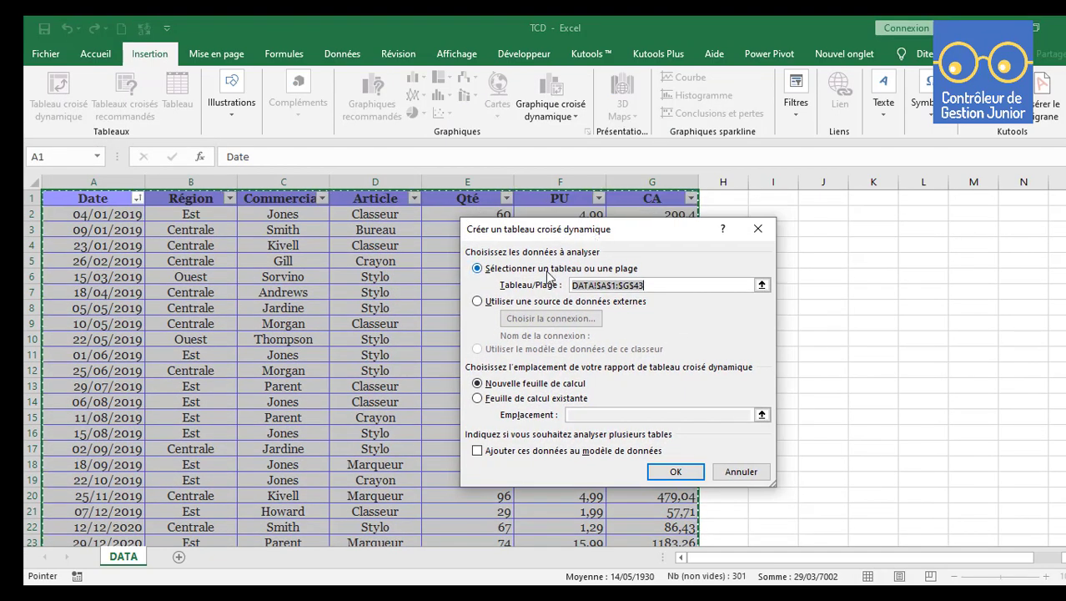
{"action": "left_click_drag", "start_coordinate": [597, 240], "coordinate": [615, 222]}
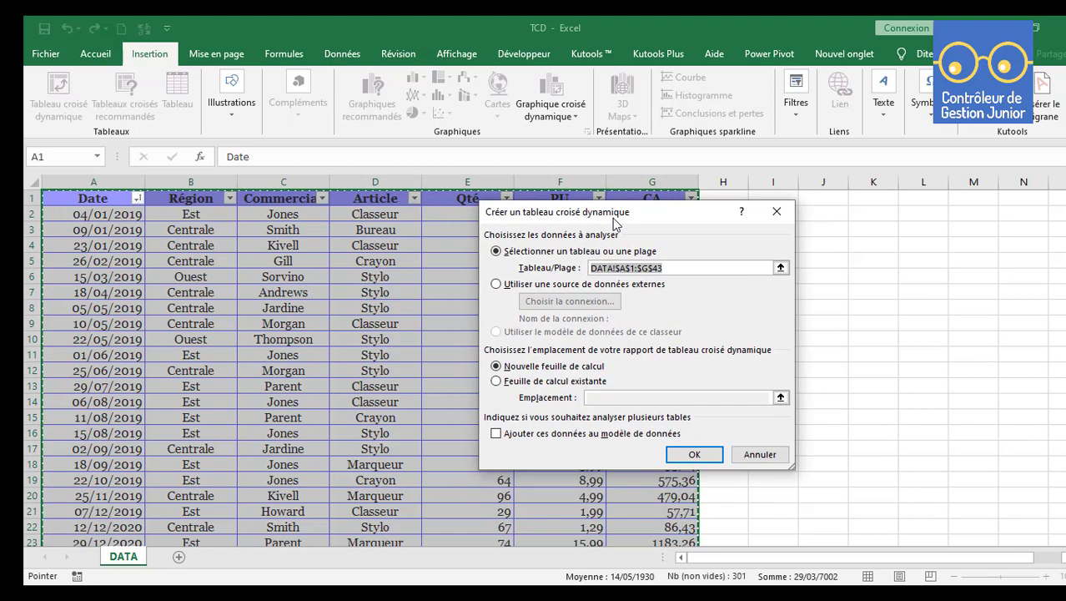
{"action": "left_click", "coordinate": [672, 267]}
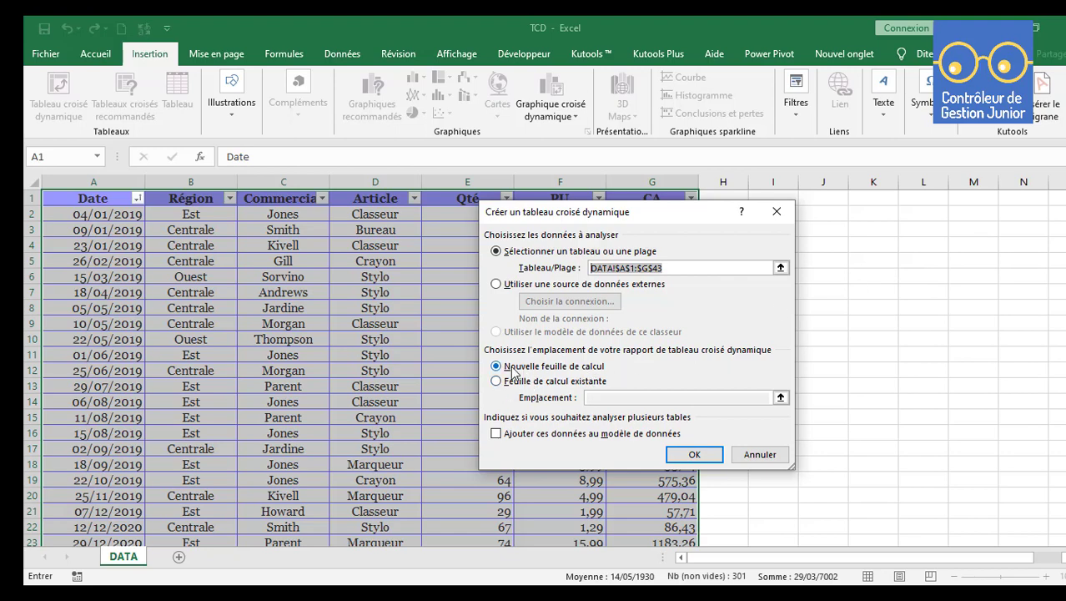
{"action": "left_click", "coordinate": [692, 453]}
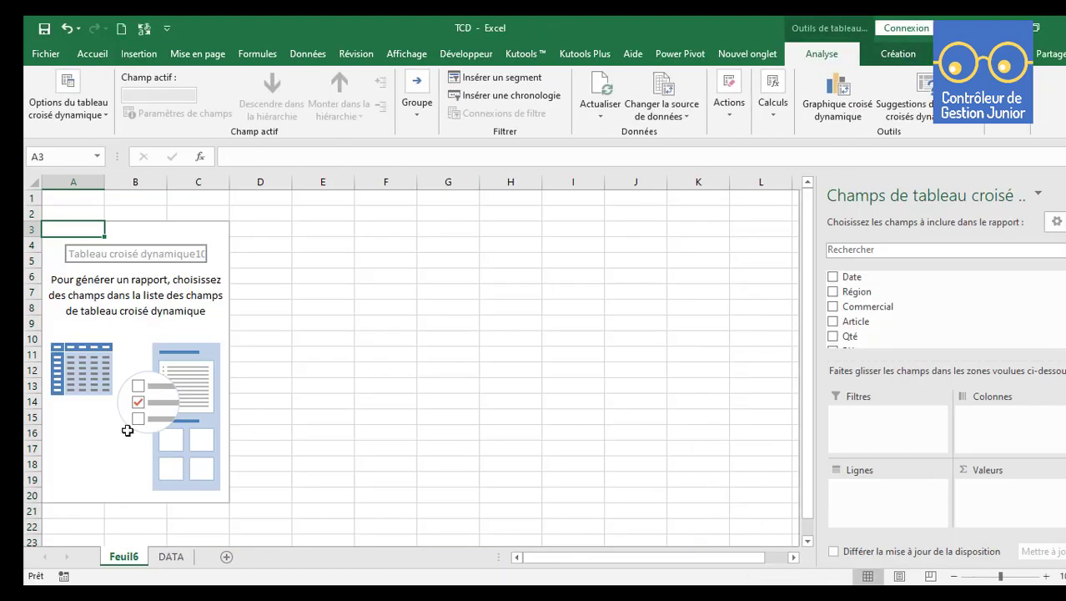
Rename the new pivot table worksheet as TCD.
{"action": "double_click", "coordinate": [124, 557]}
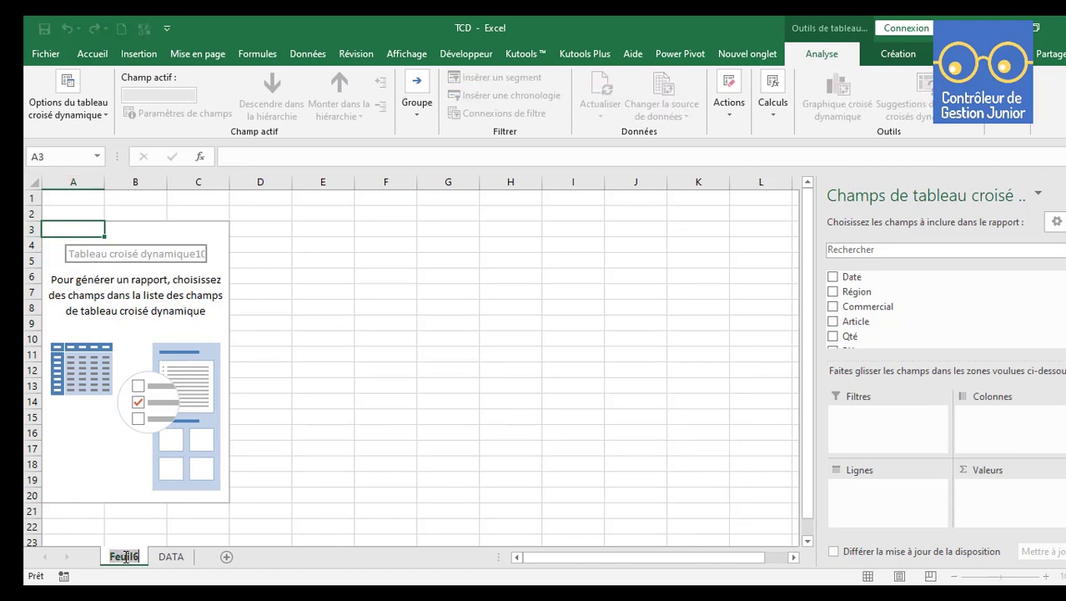
{"action": "type", "text": "TCD"}
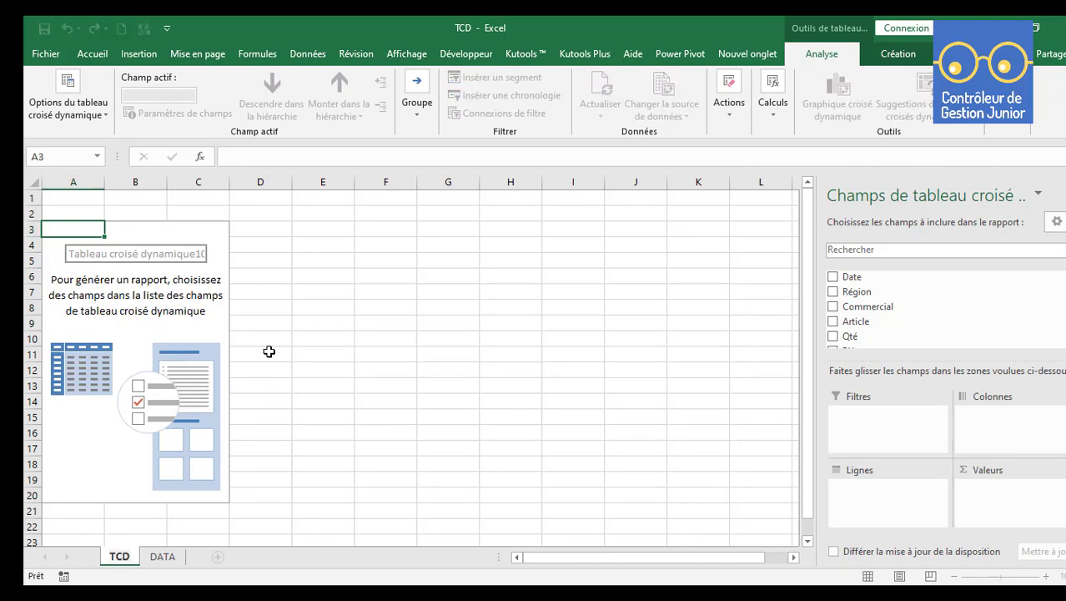
{"action": "left_click", "coordinate": [298, 337]}
Add the Article field to the pivot table as a report filter and widen column A.
{"action": "left_click", "coordinate": [127, 282]}
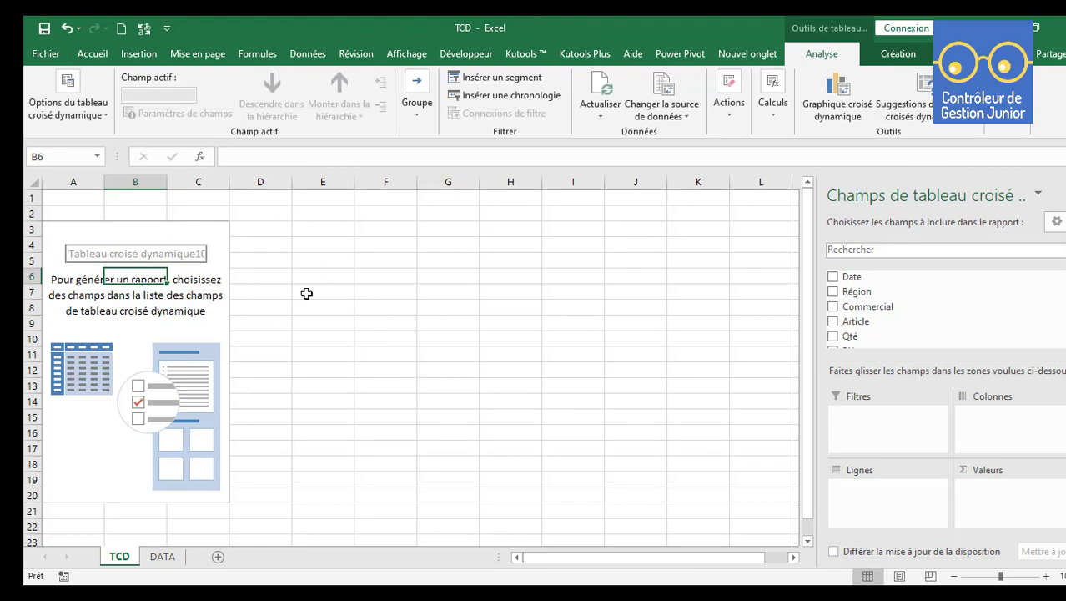
{"action": "left_click", "coordinate": [86, 276]}
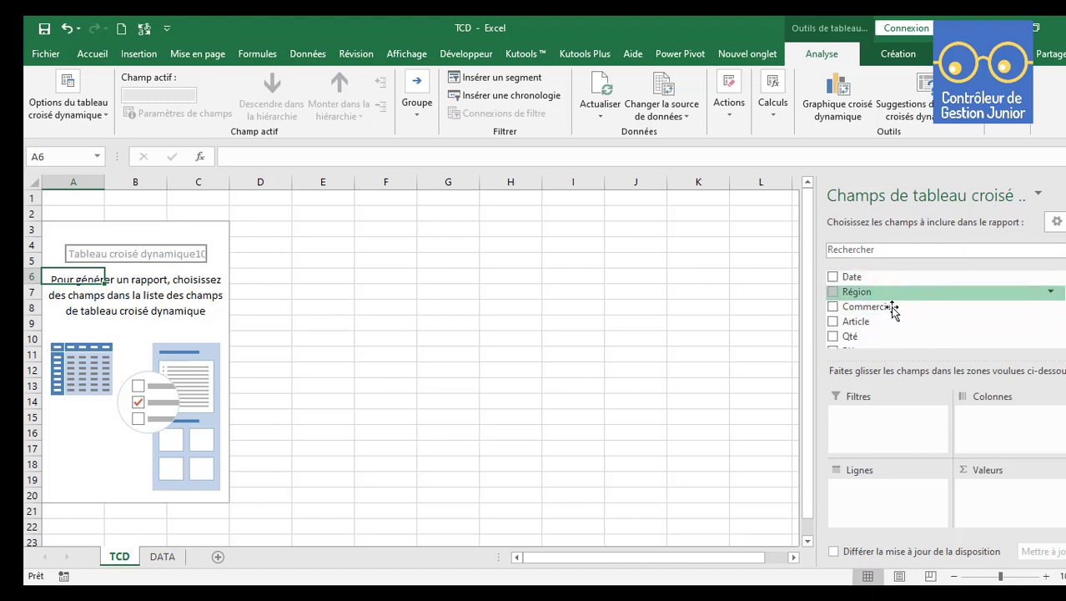
{"action": "scroll", "coordinate": [893, 309], "scroll_direction": "down", "scroll_amount": 2}
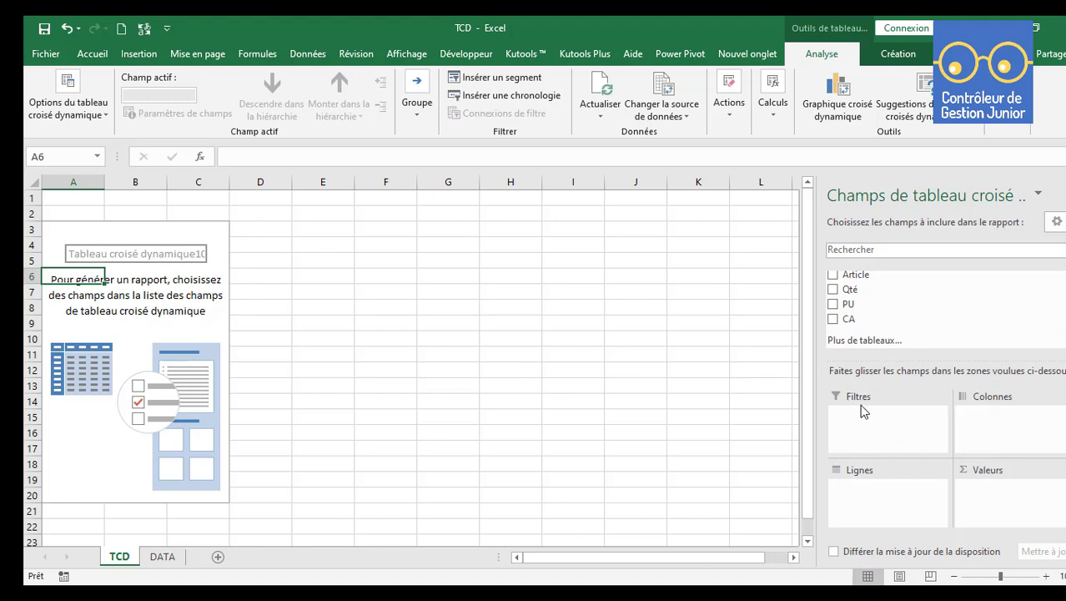
{"action": "scroll", "coordinate": [918, 301], "scroll_direction": "up", "scroll_amount": 2}
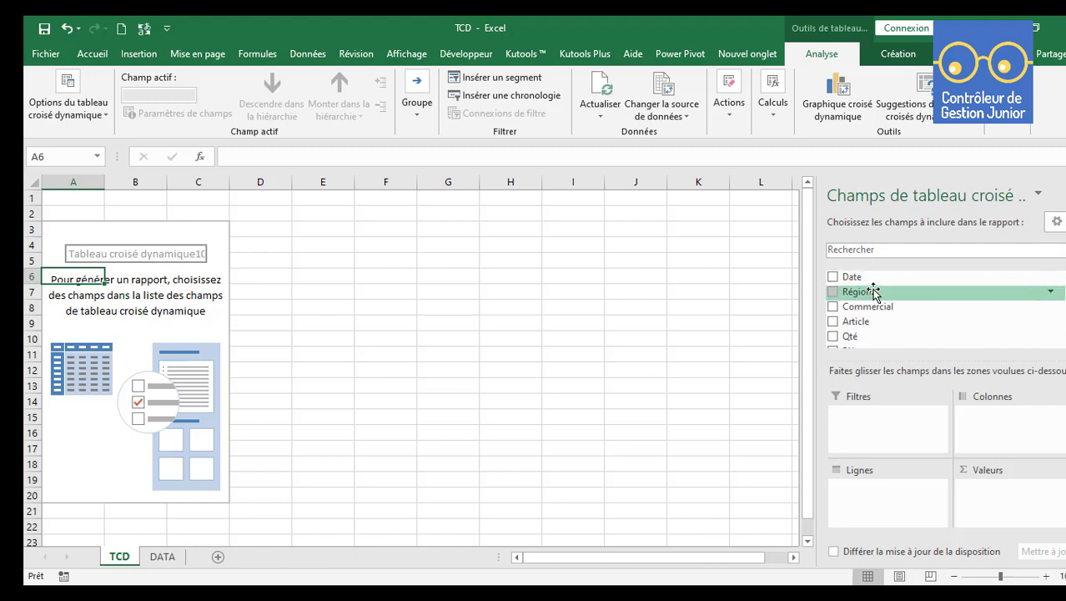
{"action": "left_click_drag", "start_coordinate": [867, 324], "coordinate": [876, 423]}
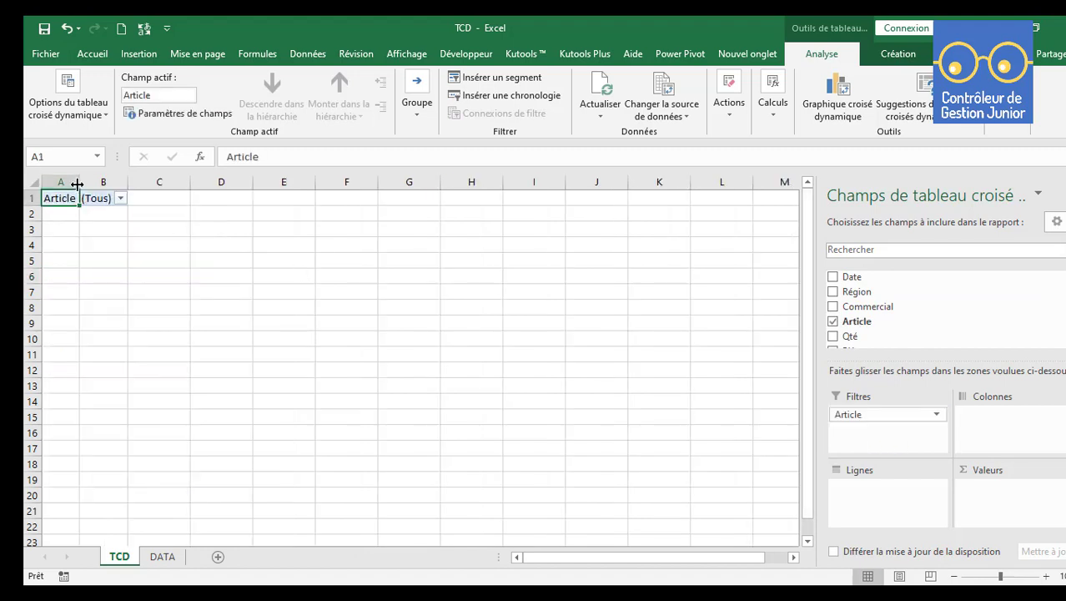
{"action": "left_click_drag", "start_coordinate": [80, 181], "coordinate": [136, 182]}
Examine the items offered by the Article report filter without changing the selection.
{"action": "left_click", "coordinate": [163, 198]}
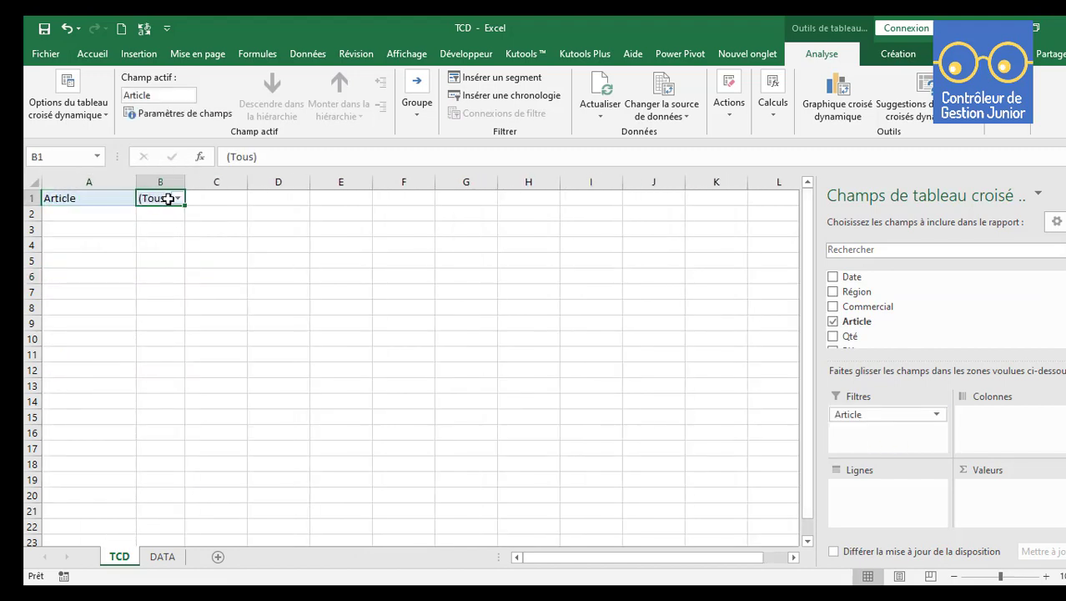
{"action": "left_click", "coordinate": [177, 198]}
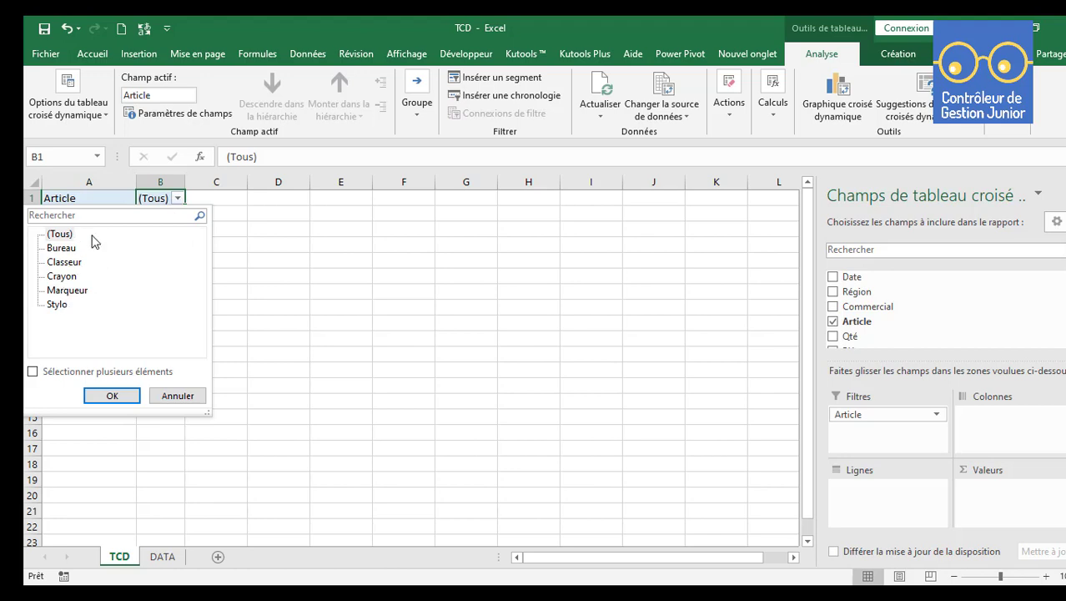
{"action": "left_click", "coordinate": [307, 306]}
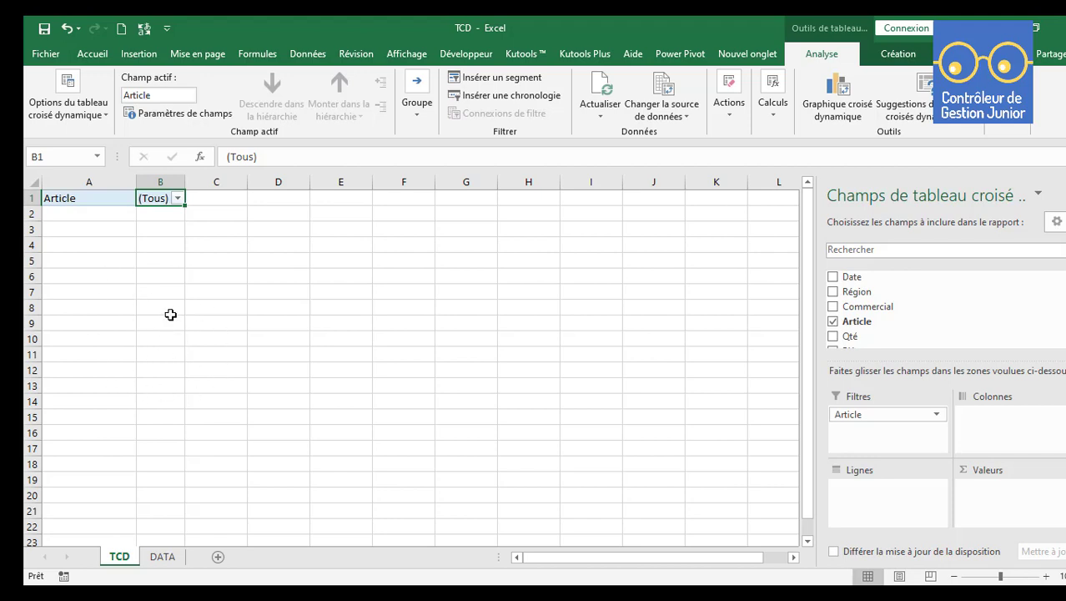
{"action": "left_click", "coordinate": [177, 199]}
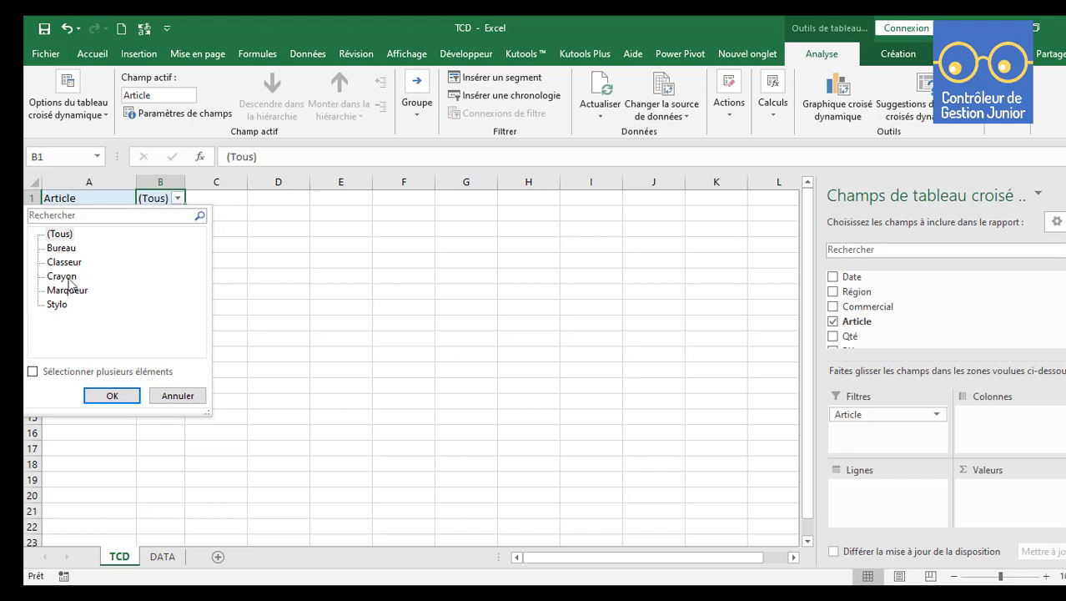
{"action": "left_click", "coordinate": [327, 332]}
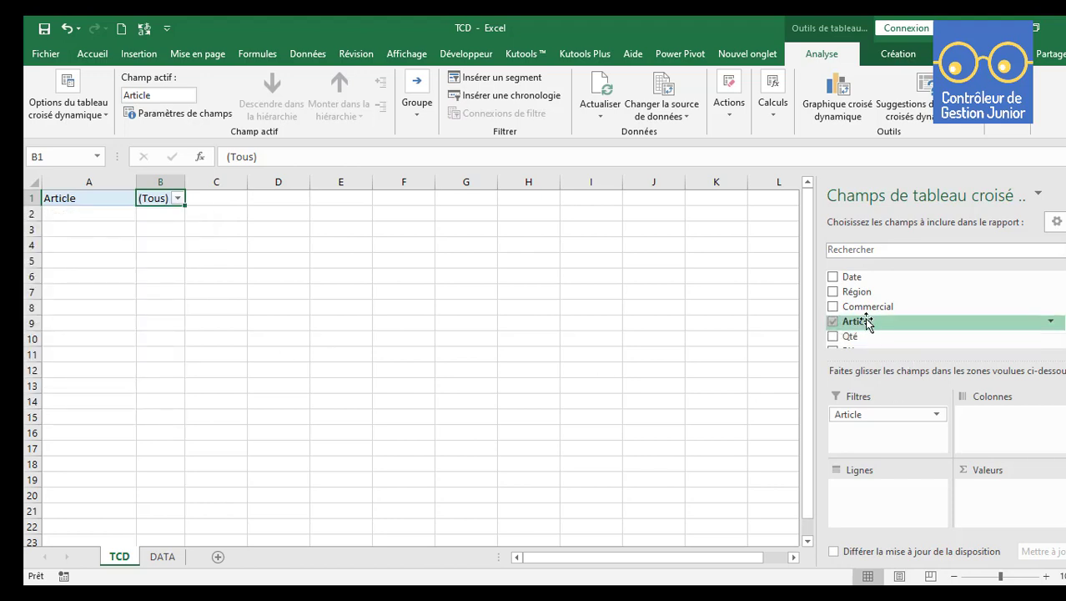
Remove Article from the report filter and add it to the pivot table as a row field.
{"action": "scroll", "coordinate": [892, 315], "scroll_direction": "down", "scroll_amount": 2}
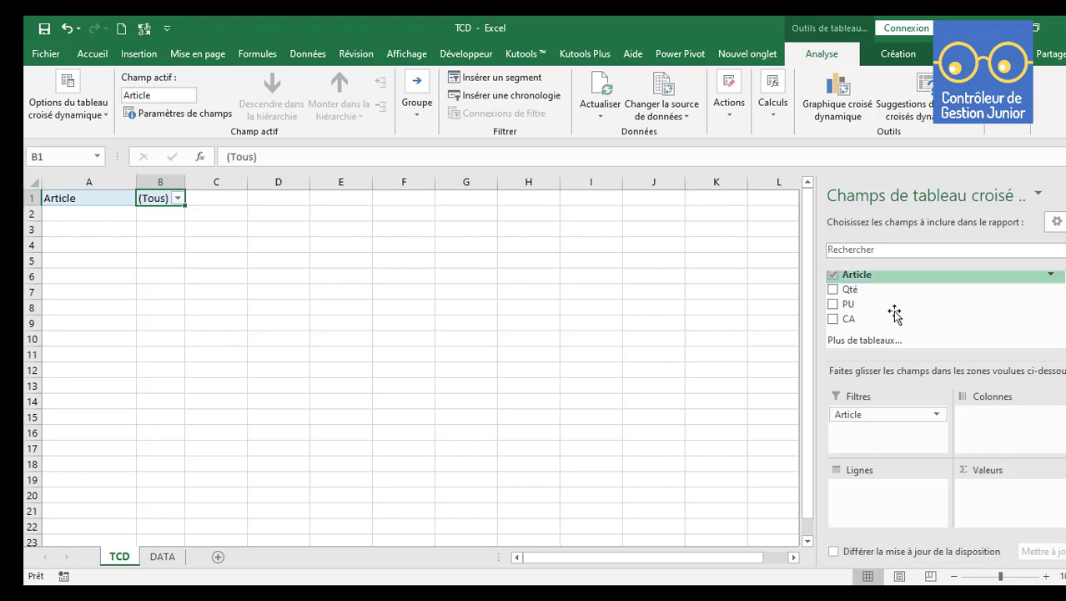
{"action": "scroll", "coordinate": [868, 277], "scroll_direction": "up", "scroll_amount": 1}
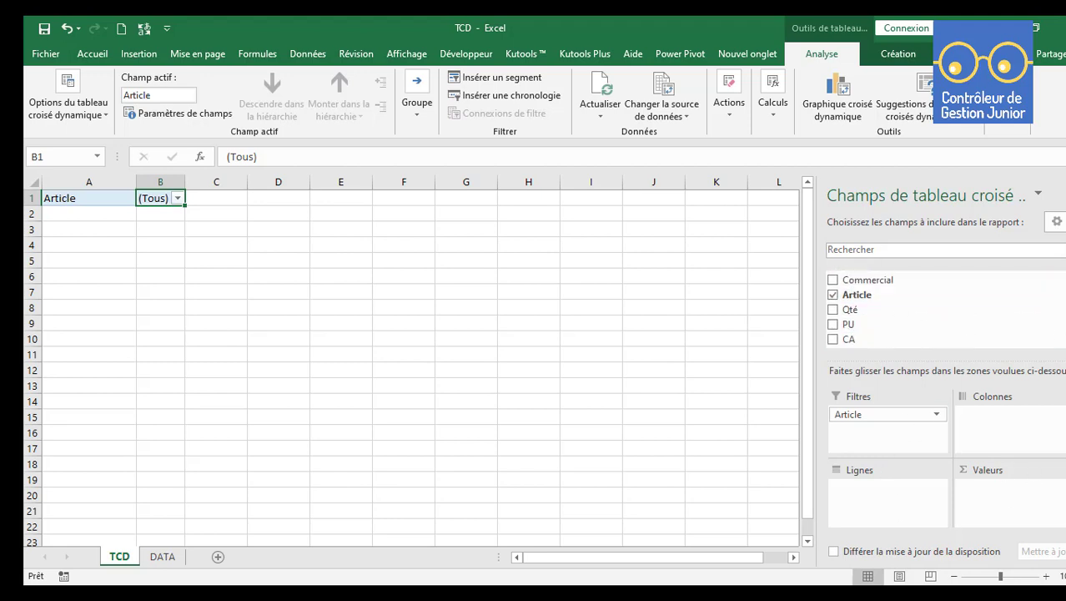
{"action": "left_click", "coordinate": [832, 296]}
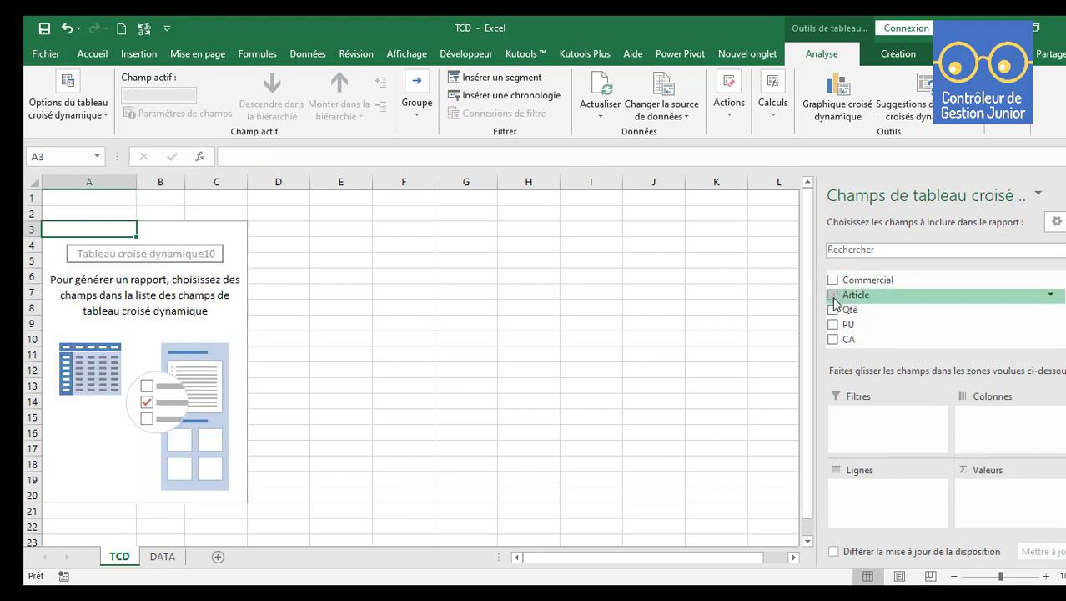
{"action": "left_click", "coordinate": [833, 296]}
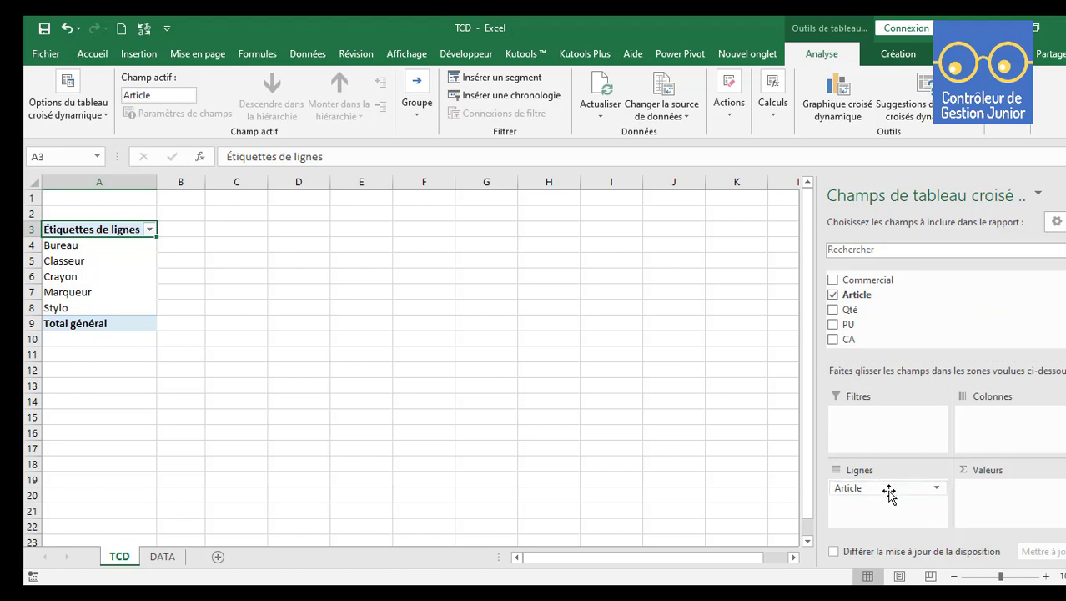
Remove the Article field from the pivot table's rows.
{"action": "left_click_drag", "start_coordinate": [886, 489], "coordinate": [897, 351]}
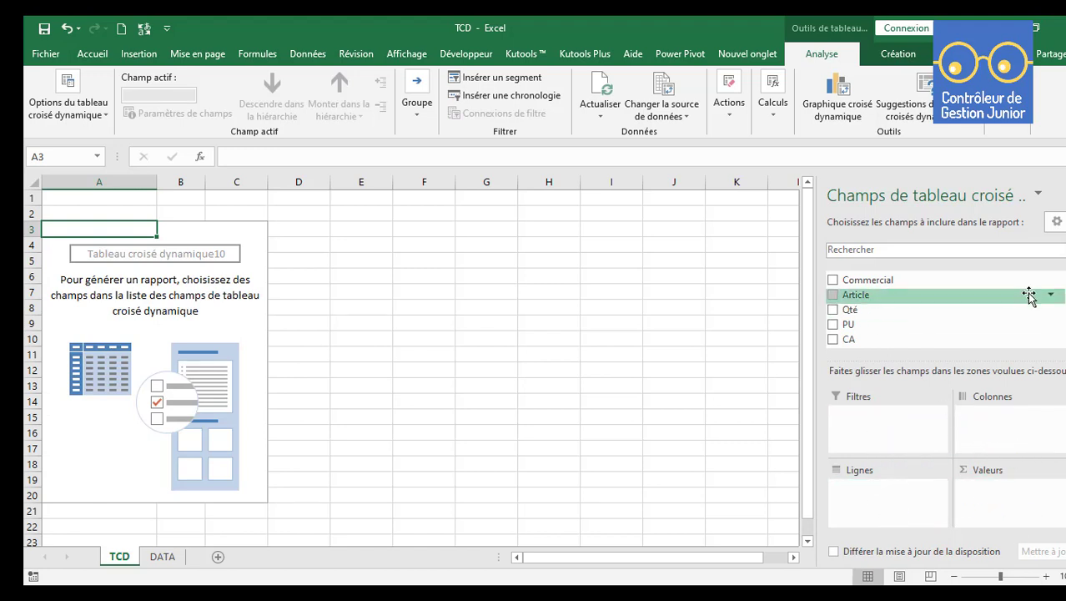
{"action": "scroll", "coordinate": [1028, 296], "scroll_direction": "up", "scroll_amount": 1}
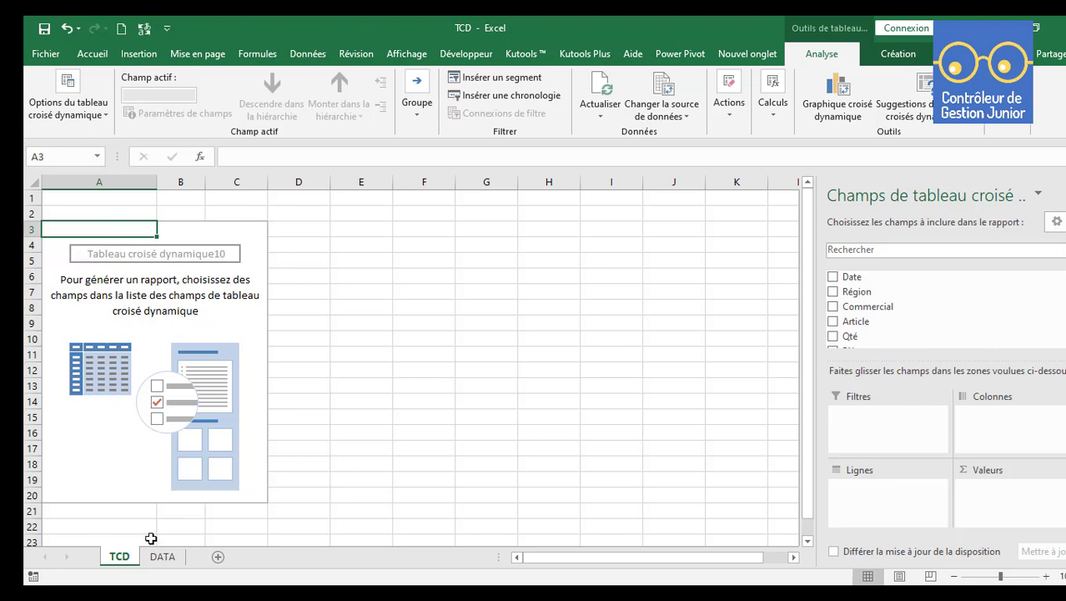
Insert an empty column between Date and Région in the DATA sheet.
{"action": "left_click", "coordinate": [163, 557]}
{"action": "left_click", "coordinate": [124, 245]}
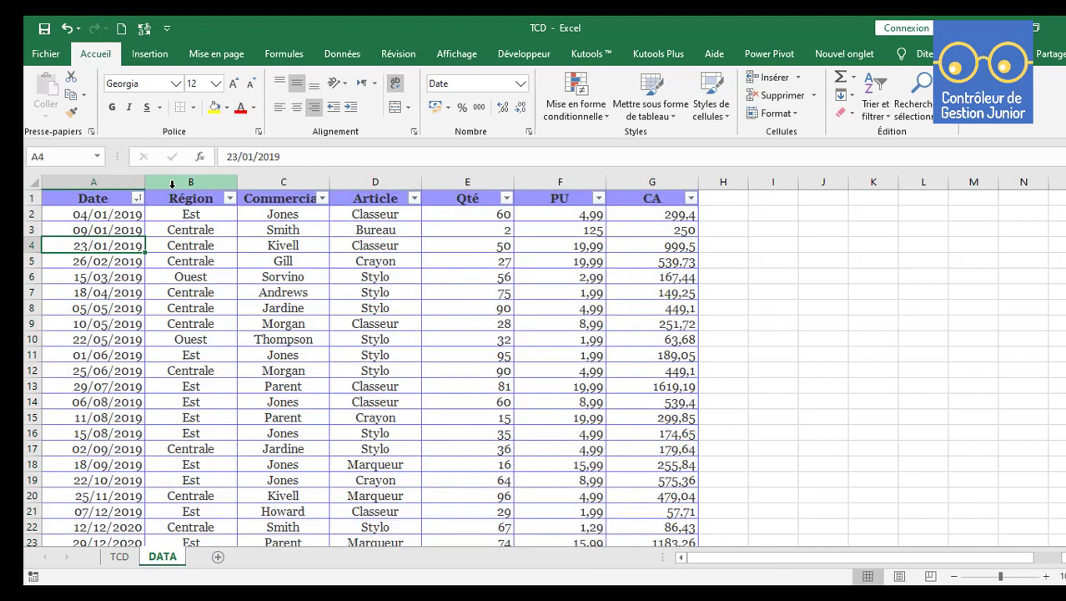
{"action": "left_click", "coordinate": [152, 182]}
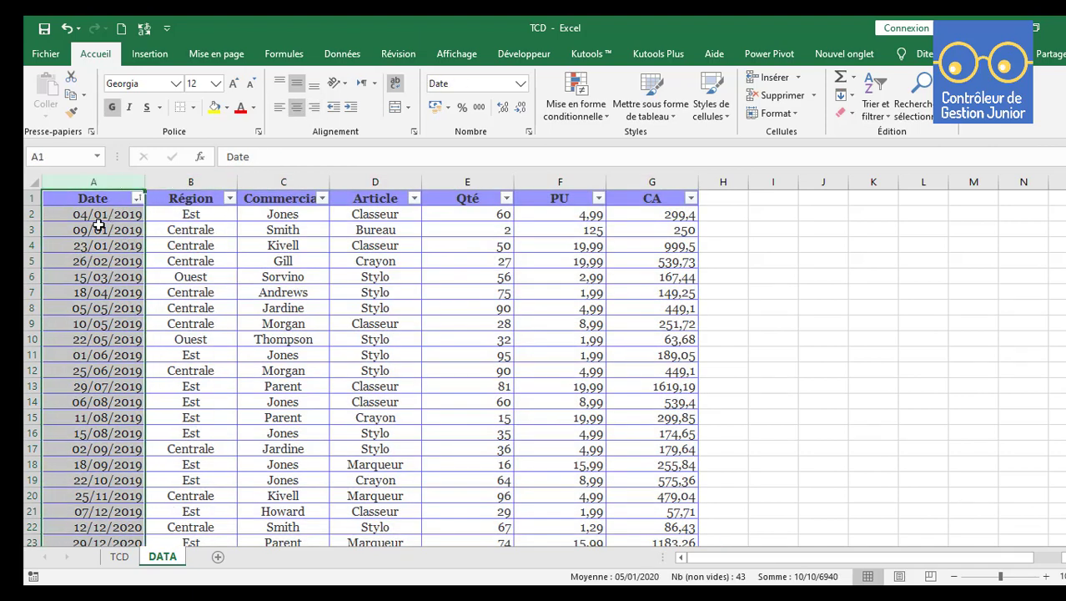
{"action": "left_click", "coordinate": [225, 241]}
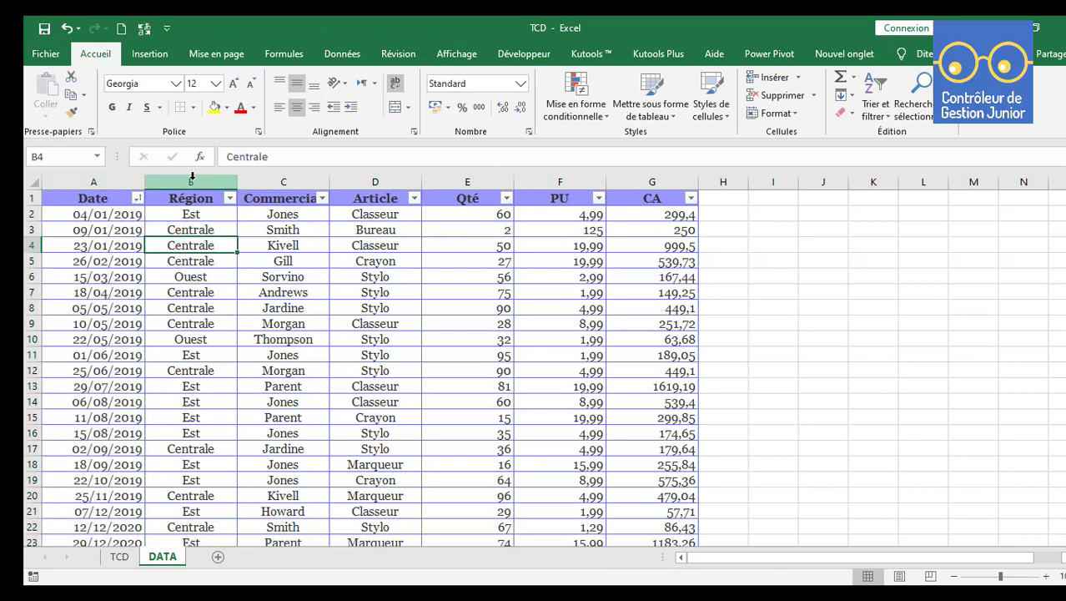
{"action": "left_click", "coordinate": [192, 177]}
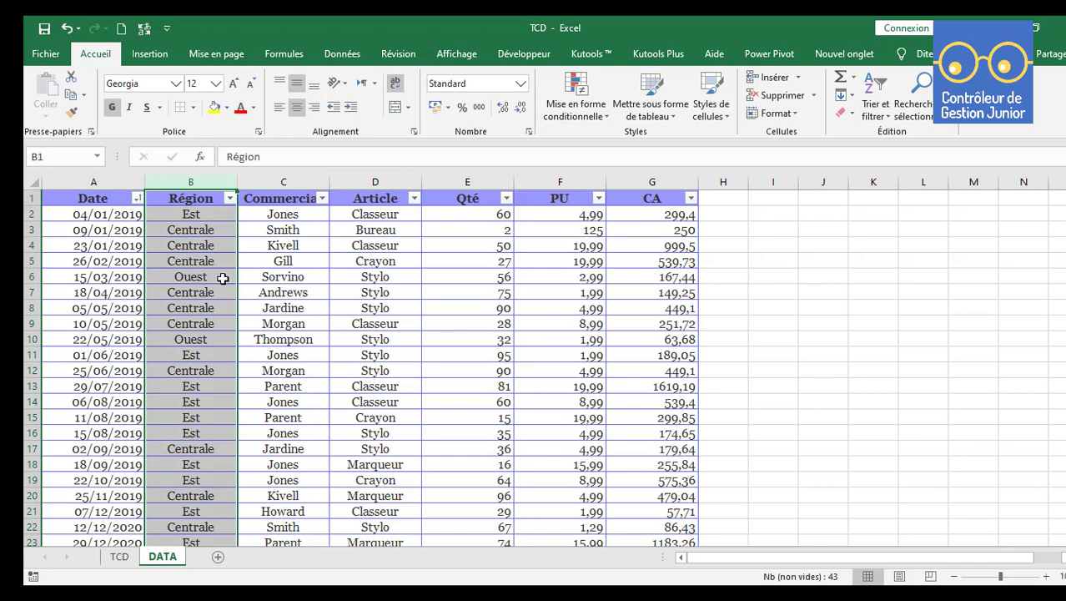
{"action": "left_click", "coordinate": [147, 53]}
{"action": "left_click", "coordinate": [96, 53]}
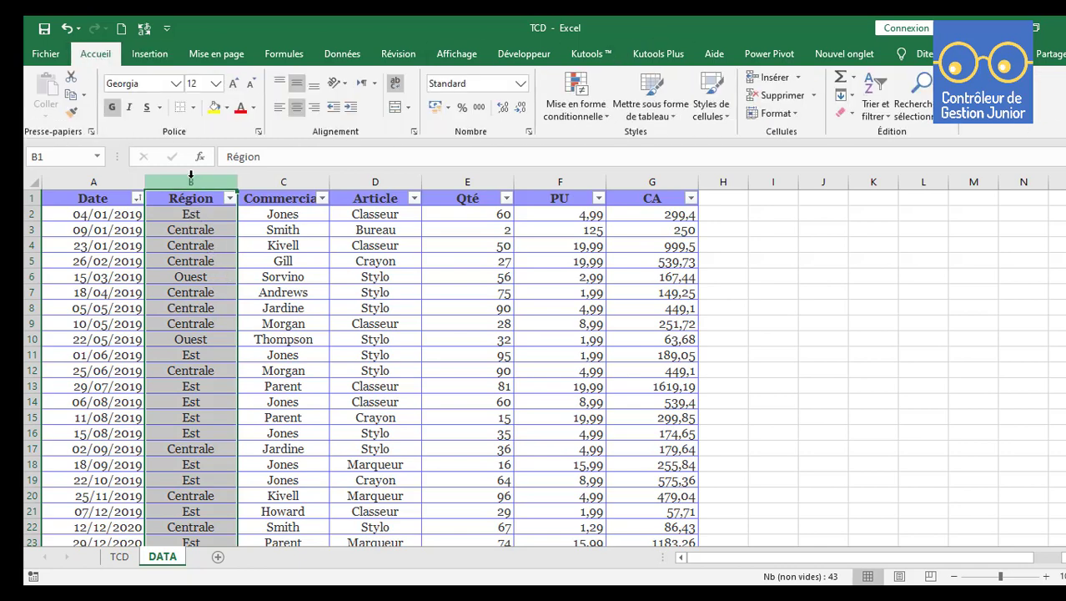
{"action": "left_click", "coordinate": [769, 77]}
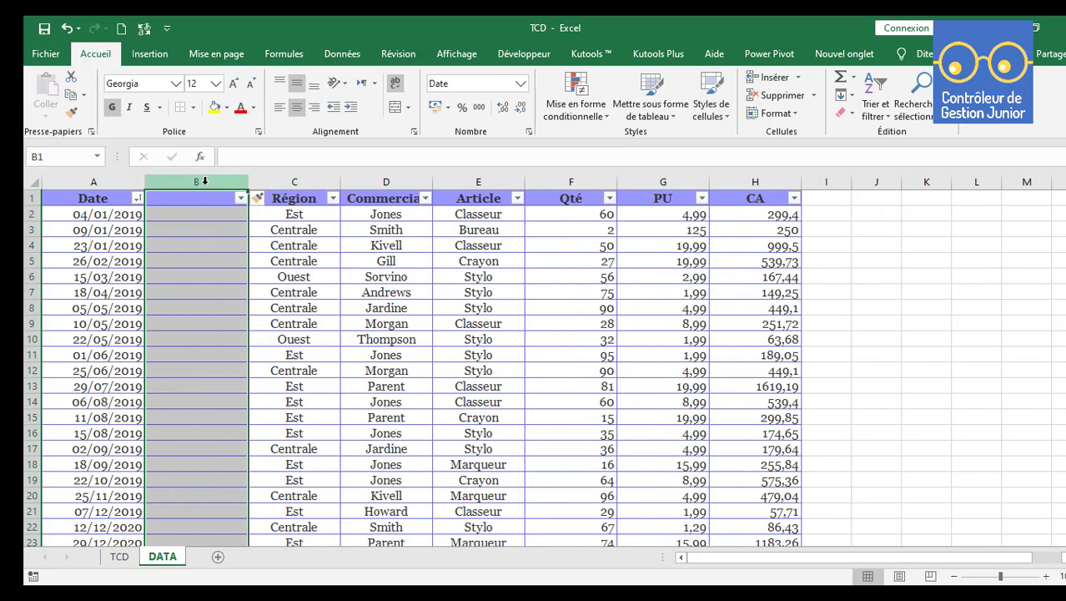
Enter the header Année in cell B1 for the new column.
{"action": "left_click", "coordinate": [203, 198]}
{"action": "type", "text": "An"}
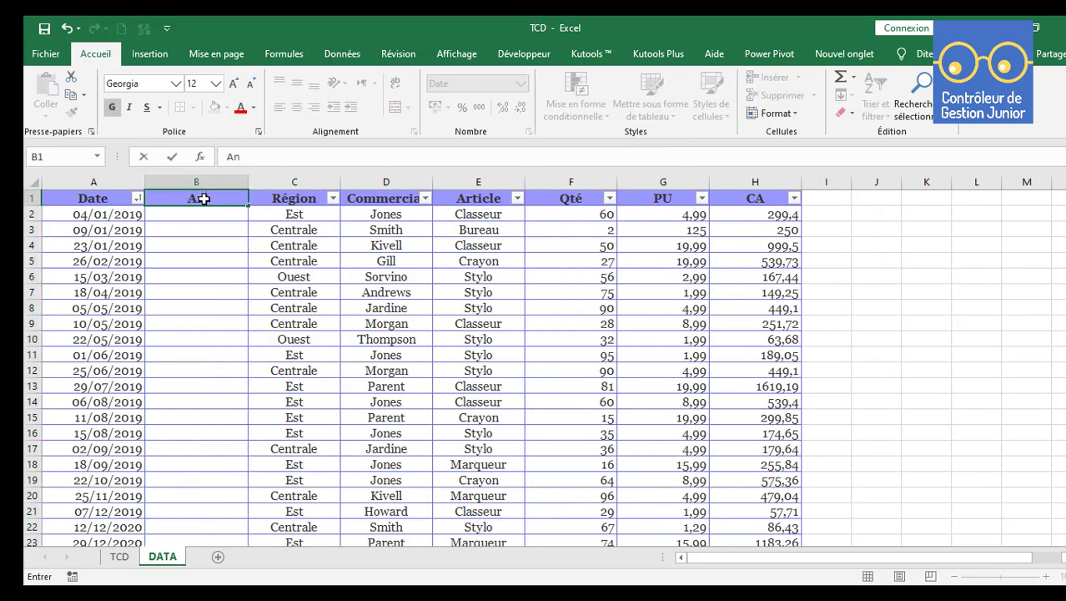
{"action": "type", "text": "née"}
{"action": "key", "text": "Return"}
Enter the formula =ANNEE(A2) in cell B2 to extract the year from the date.
{"action": "type", "text": "="}
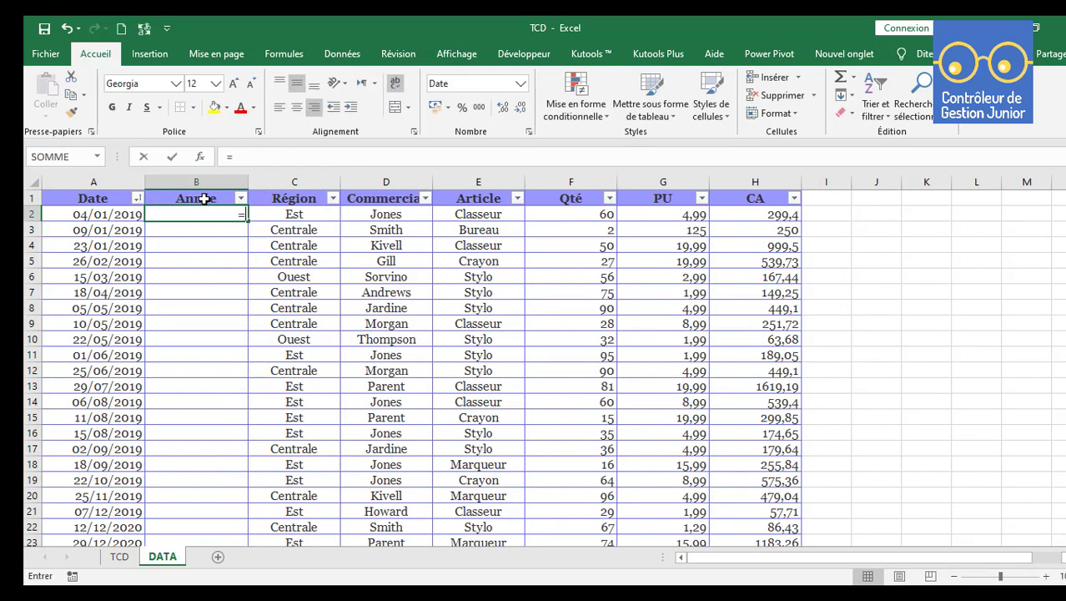
{"action": "type", "text": "ANN2E"}
{"action": "key", "text": "BackSpace"}
{"action": "key", "text": "BackSpace"}
{"action": "type", "text": "E"}
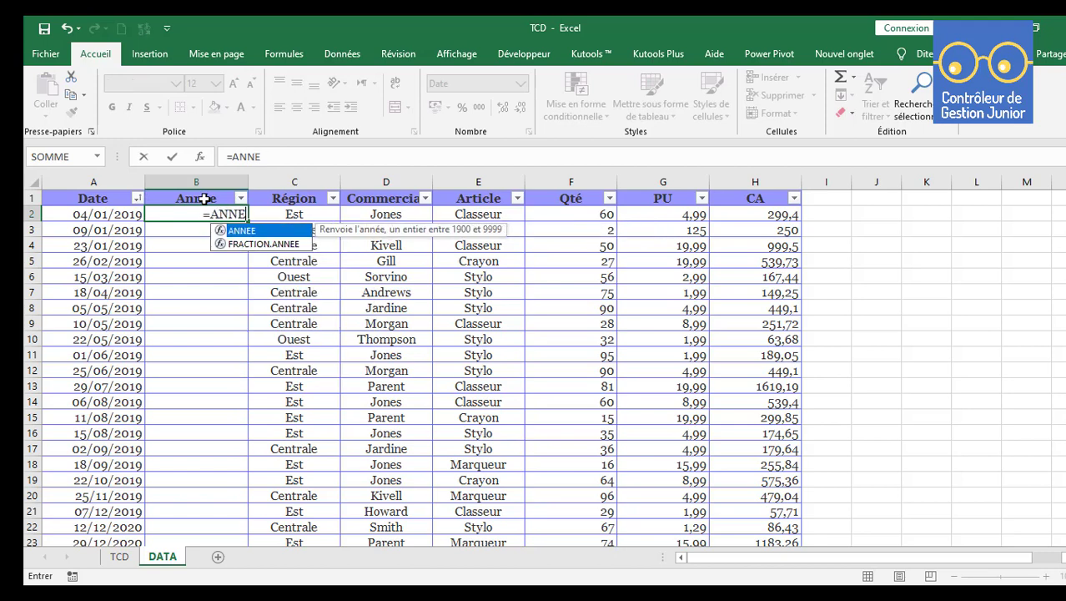
{"action": "type", "text": "E("}
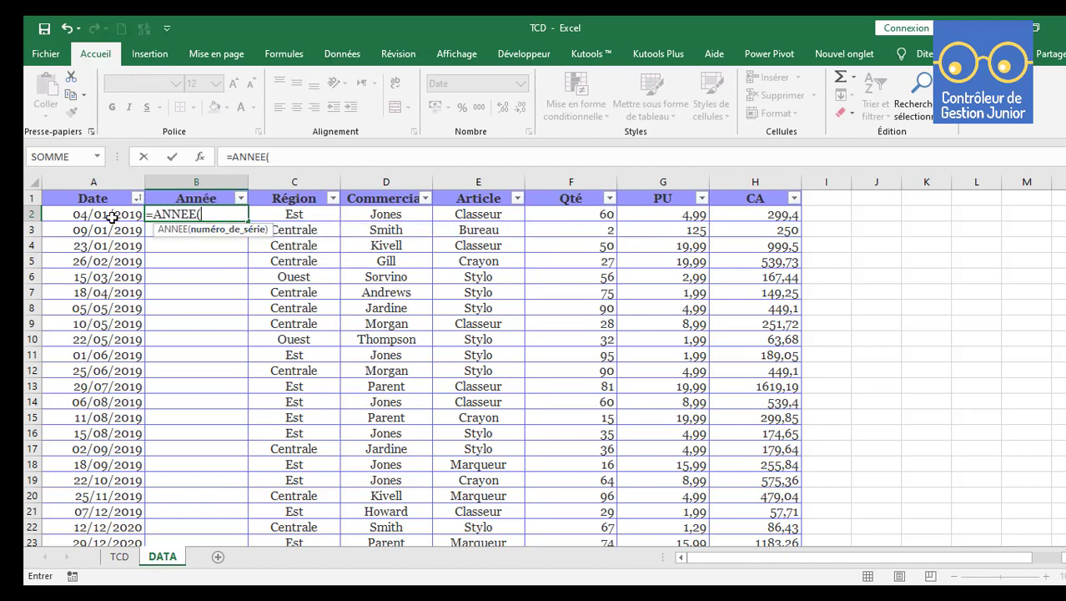
{"action": "left_click", "coordinate": [121, 215]}
{"action": "type", "text": ")"}
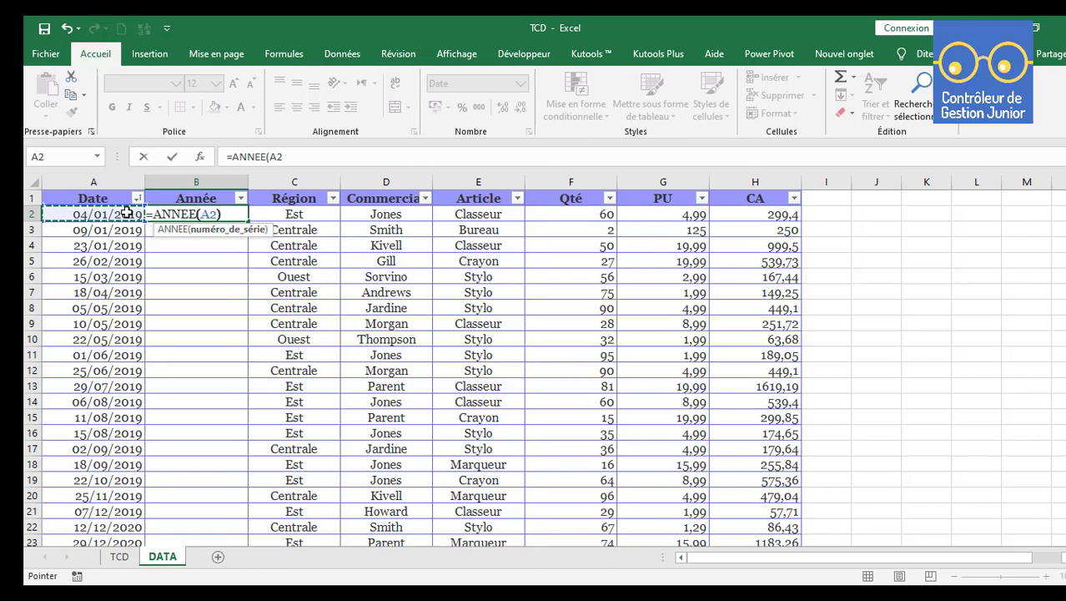
{"action": "key", "text": "Return"}
Set cell B2 to the Standard number format and fill its formula down the whole Année column.
{"action": "left_click", "coordinate": [191, 215]}
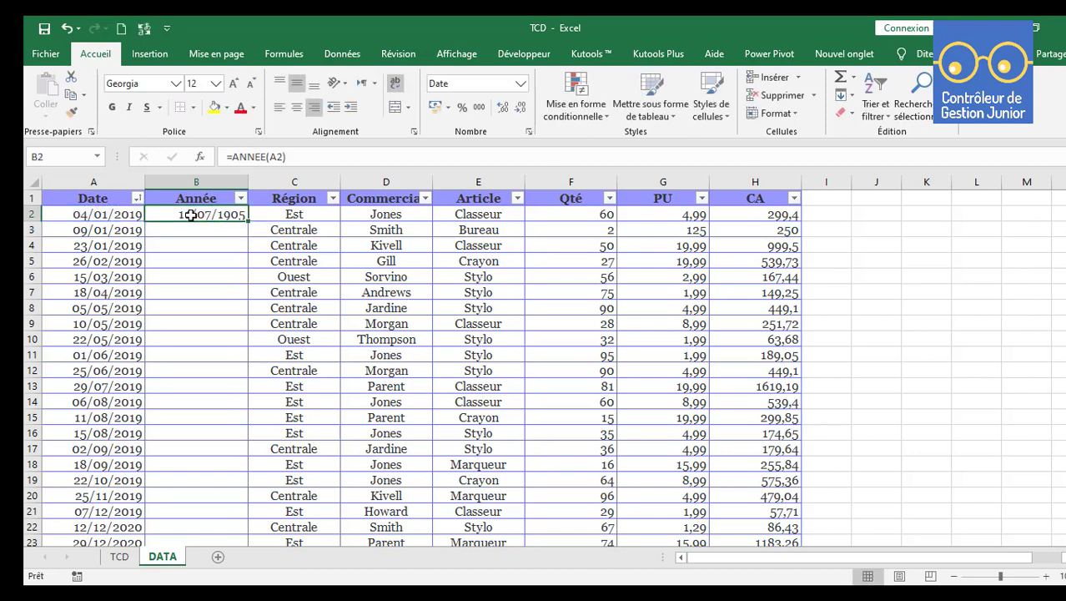
{"action": "left_click", "coordinate": [520, 84]}
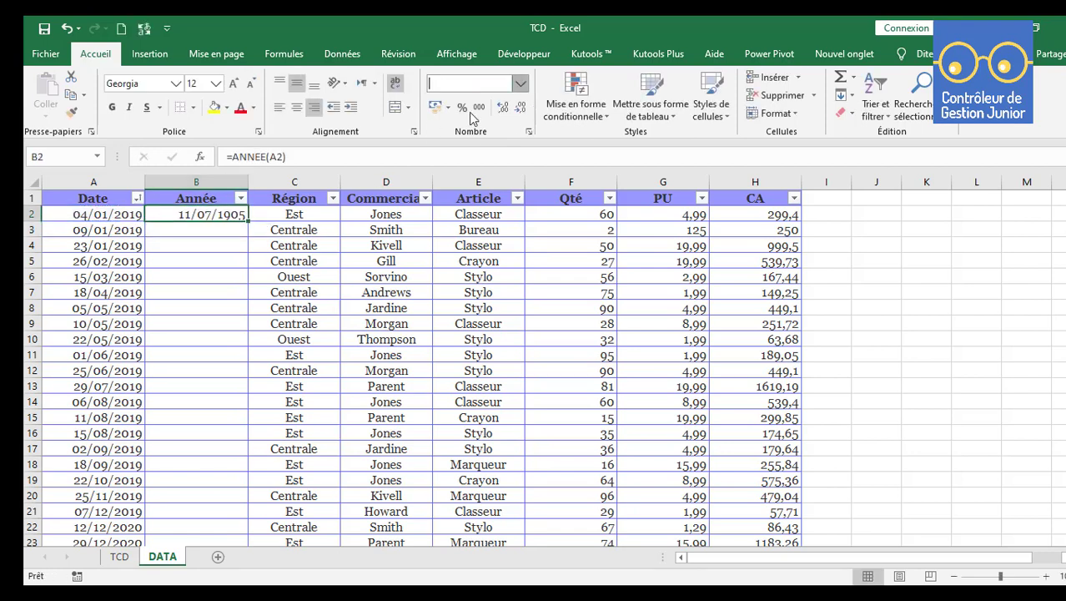
{"action": "left_click", "coordinate": [474, 117]}
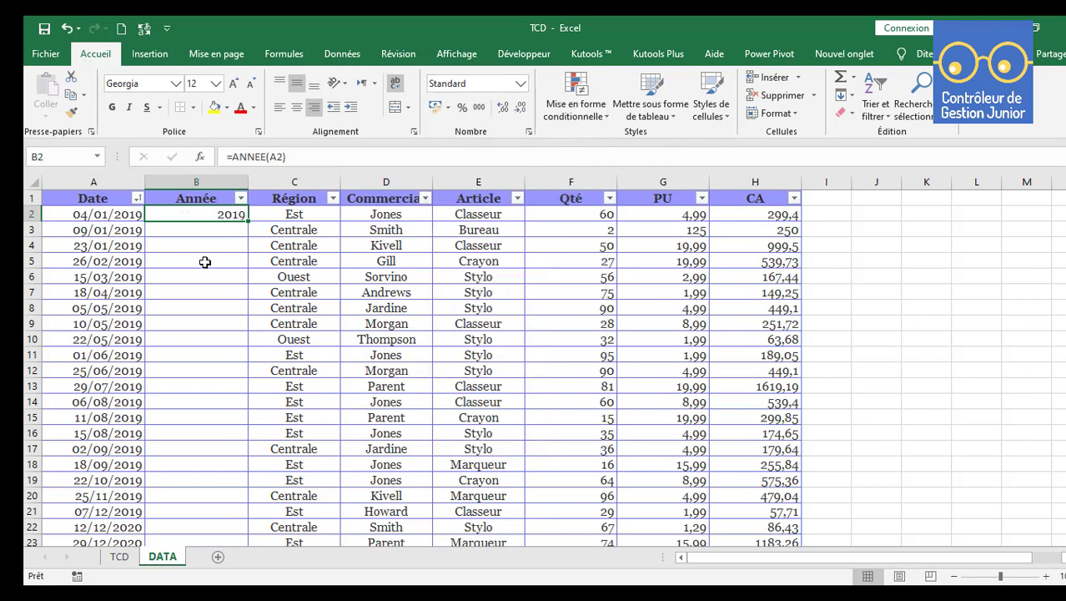
{"action": "double_click", "coordinate": [247, 218]}
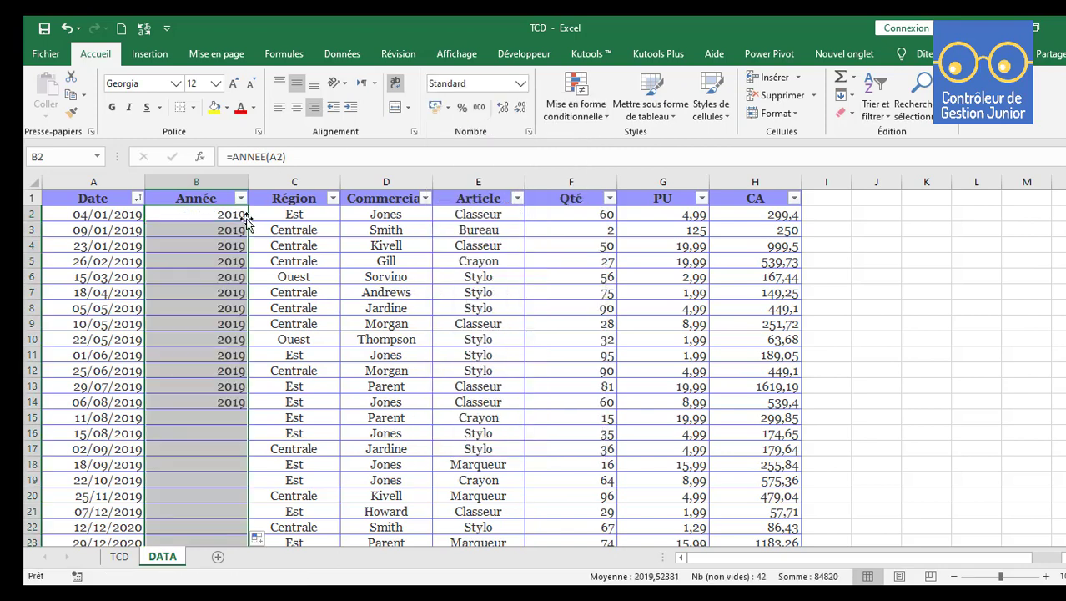
On the TCD sheet, confirm DATA!$A$1:$H$43 as the pivot table's data source and refresh the pivot table.
{"action": "left_click", "coordinate": [119, 557]}
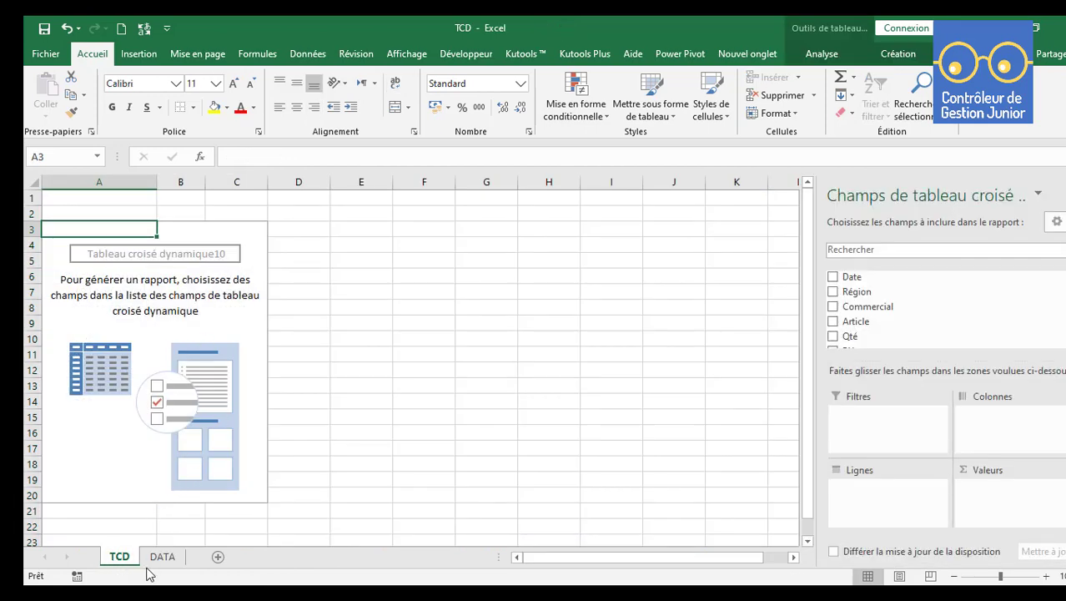
{"action": "left_click", "coordinate": [822, 54]}
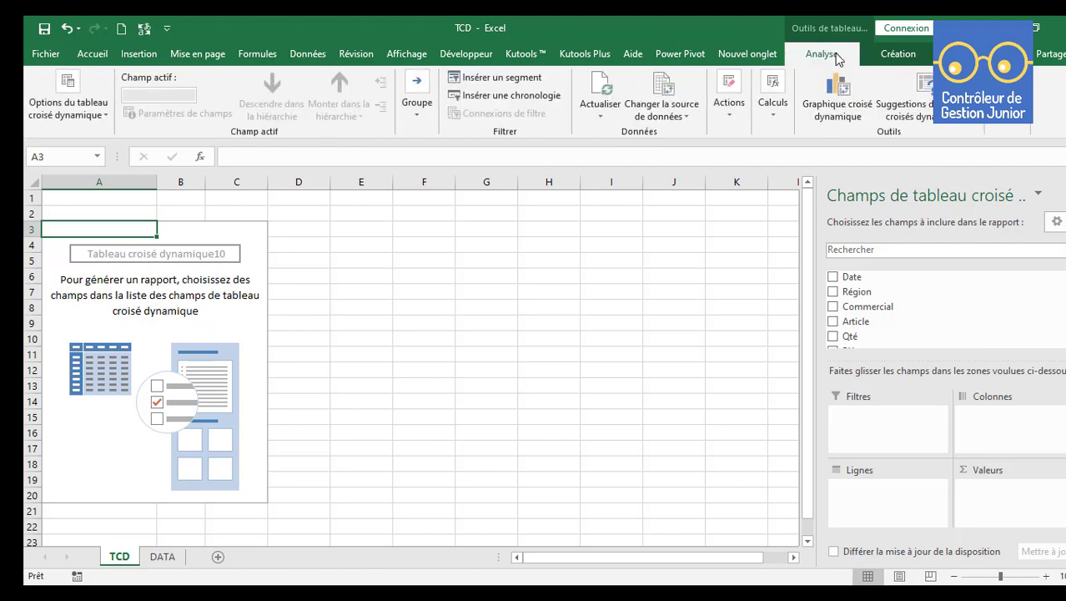
{"action": "left_click", "coordinate": [670, 91]}
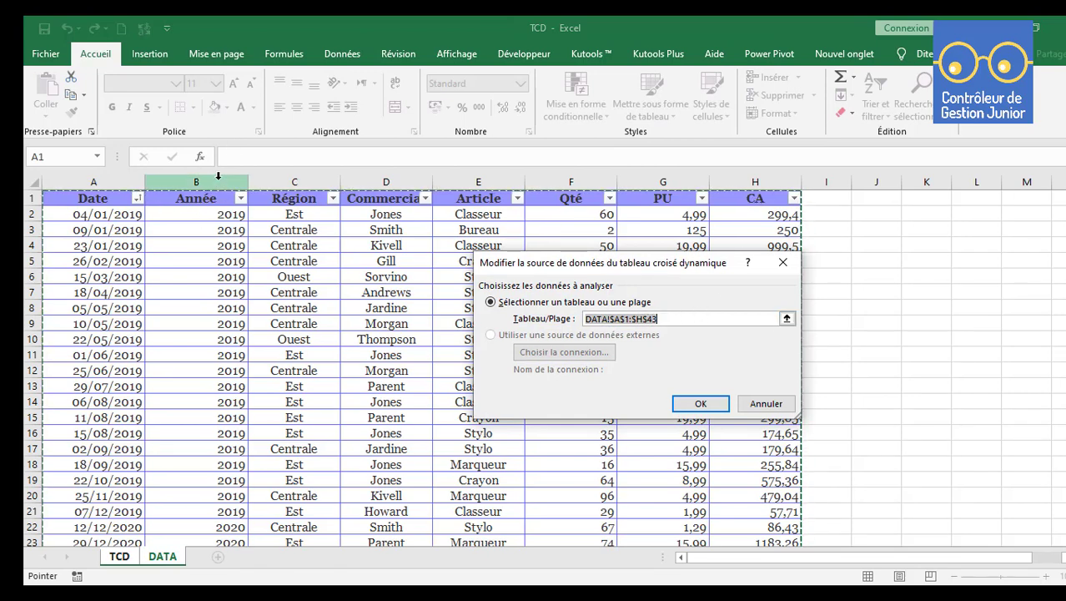
{"action": "left_click", "coordinate": [699, 404]}
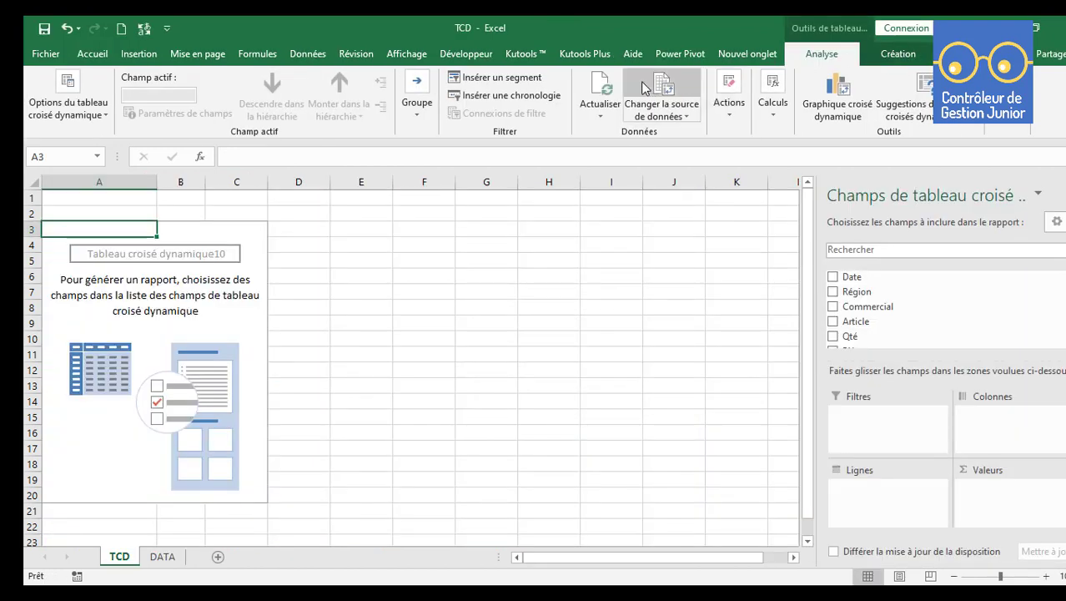
{"action": "left_click", "coordinate": [600, 85]}
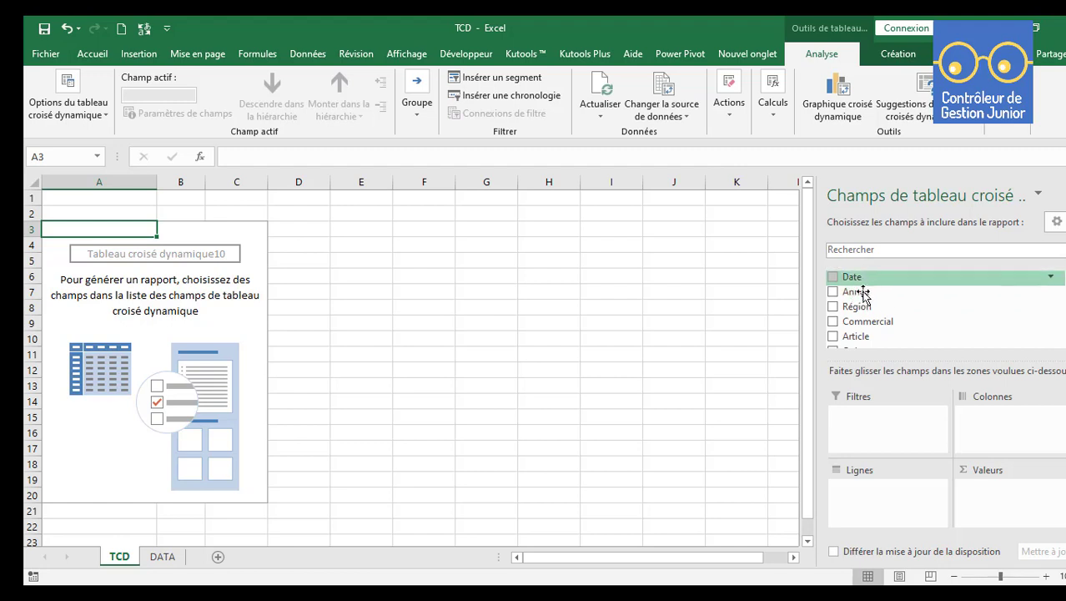
Lay out the pivot table with Année as columns, Commercial as rows and the sum of CA as values.
{"action": "scroll", "coordinate": [884, 313], "scroll_direction": "down", "scroll_amount": 2}
{"action": "scroll", "coordinate": [884, 313], "scroll_direction": "up", "scroll_amount": 2}
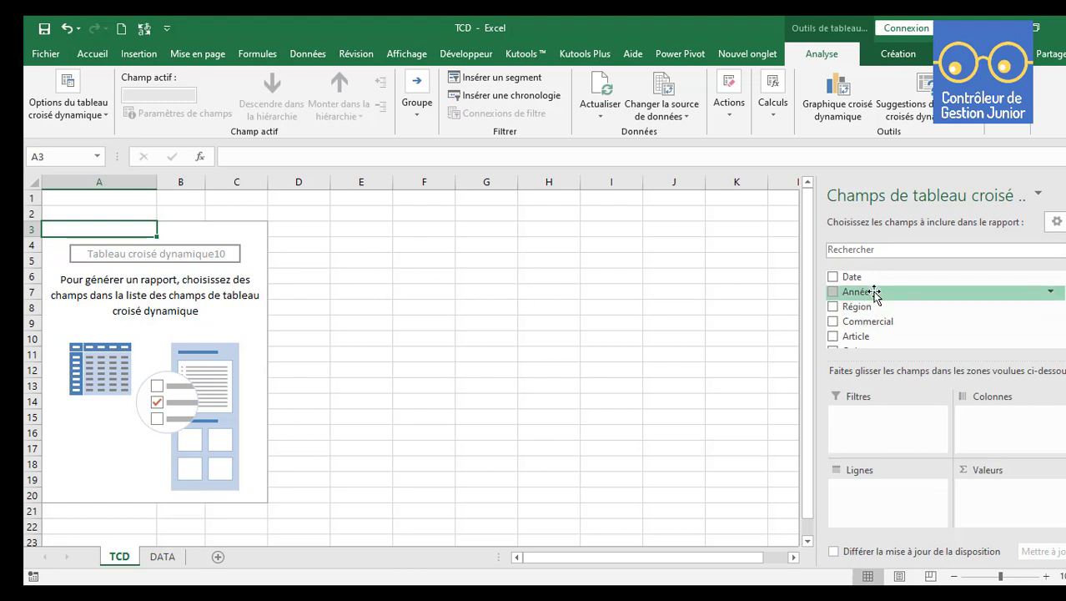
{"action": "left_click_drag", "start_coordinate": [875, 295], "coordinate": [994, 427]}
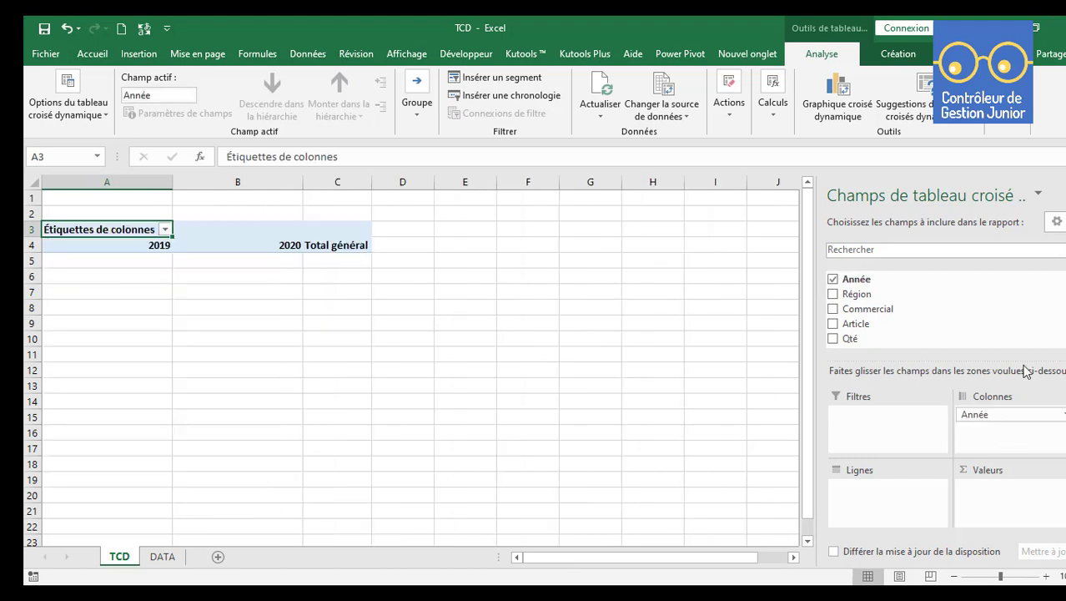
{"action": "left_click_drag", "start_coordinate": [895, 311], "coordinate": [899, 501]}
{"action": "scroll", "coordinate": [859, 308], "scroll_direction": "down", "scroll_amount": 2}
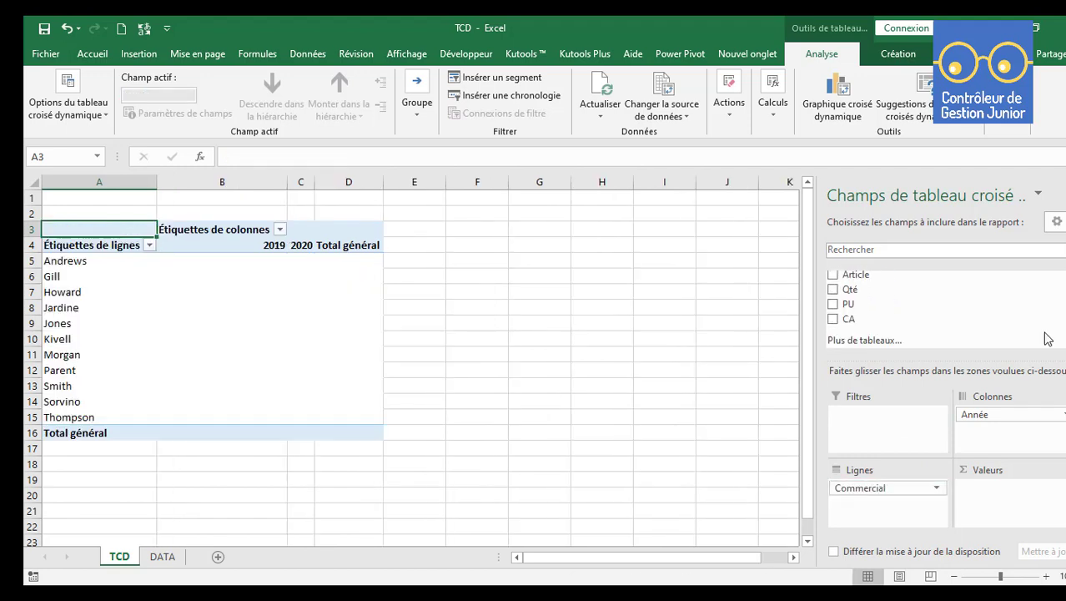
{"action": "left_click_drag", "start_coordinate": [869, 319], "coordinate": [1001, 500]}
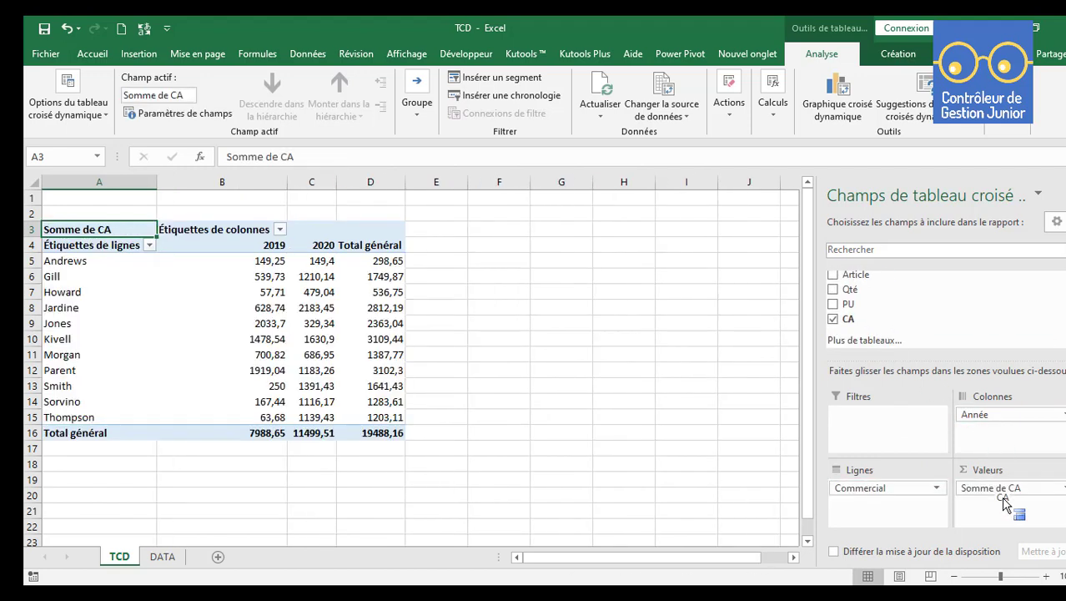
Format pivot table cells B4:D16 with a thousands separator and no decimals.
{"action": "mouse_move", "coordinate": [238, 249]}
{"action": "left_mouse_down"}
{"action": "mouse_move", "coordinate": [330, 309]}
{"action": "mouse_move", "coordinate": [393, 438]}
{"action": "mouse_move", "coordinate": [392, 422]}
{"action": "mouse_move", "coordinate": [390, 432]}
{"action": "mouse_move", "coordinate": [269, 272]}
{"action": "mouse_move", "coordinate": [225, 249]}
{"action": "left_mouse_up"}
{"action": "left_click", "coordinate": [52, 53]}
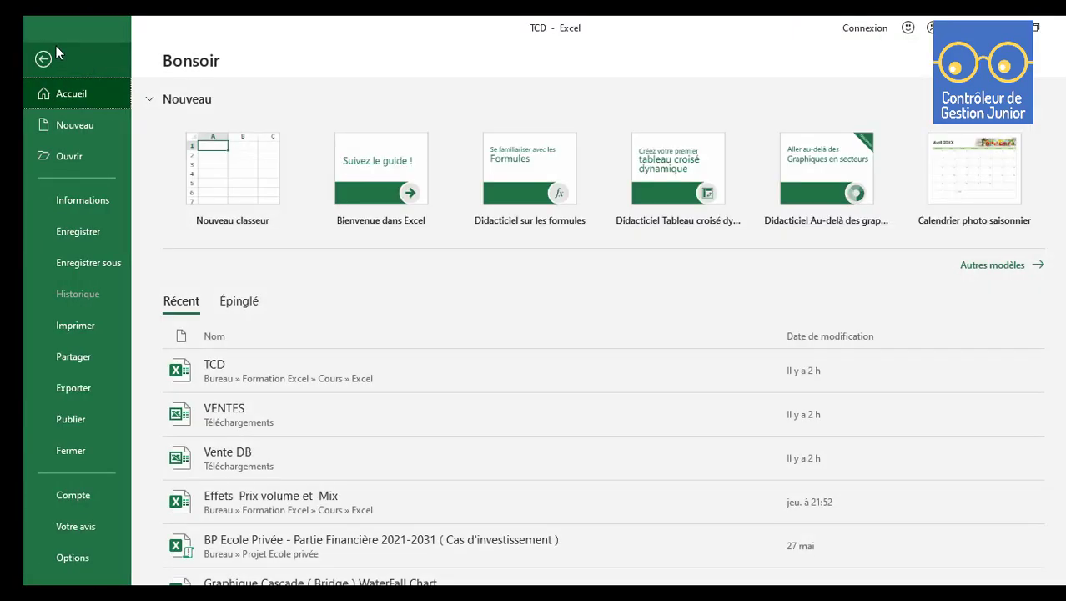
{"action": "key", "text": "Escape"}
{"action": "left_click", "coordinate": [104, 55]}
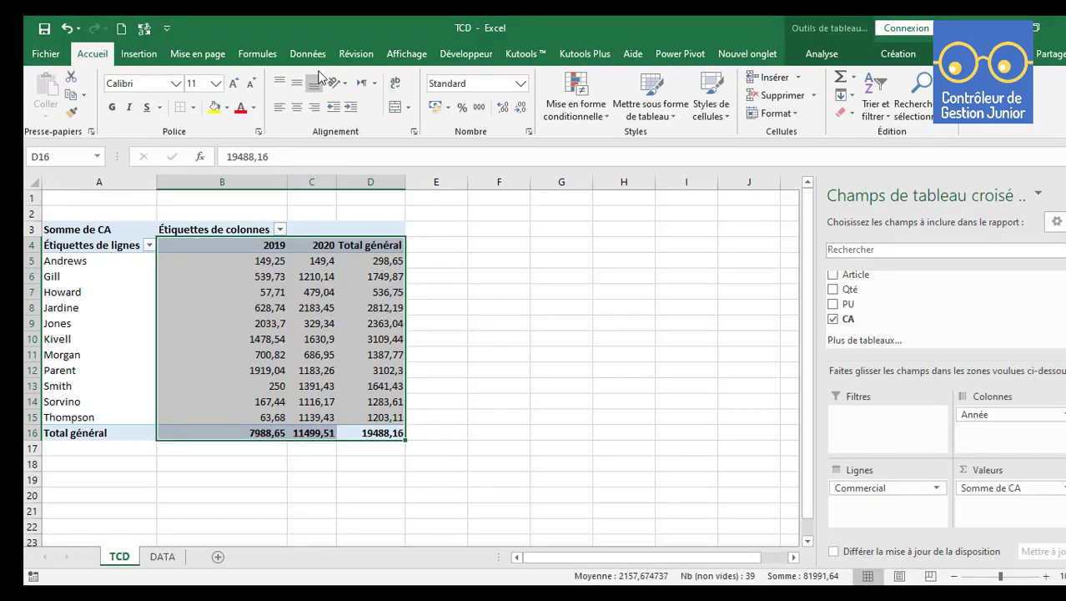
{"action": "left_click", "coordinate": [478, 109]}
{"action": "left_click", "coordinate": [520, 107]}
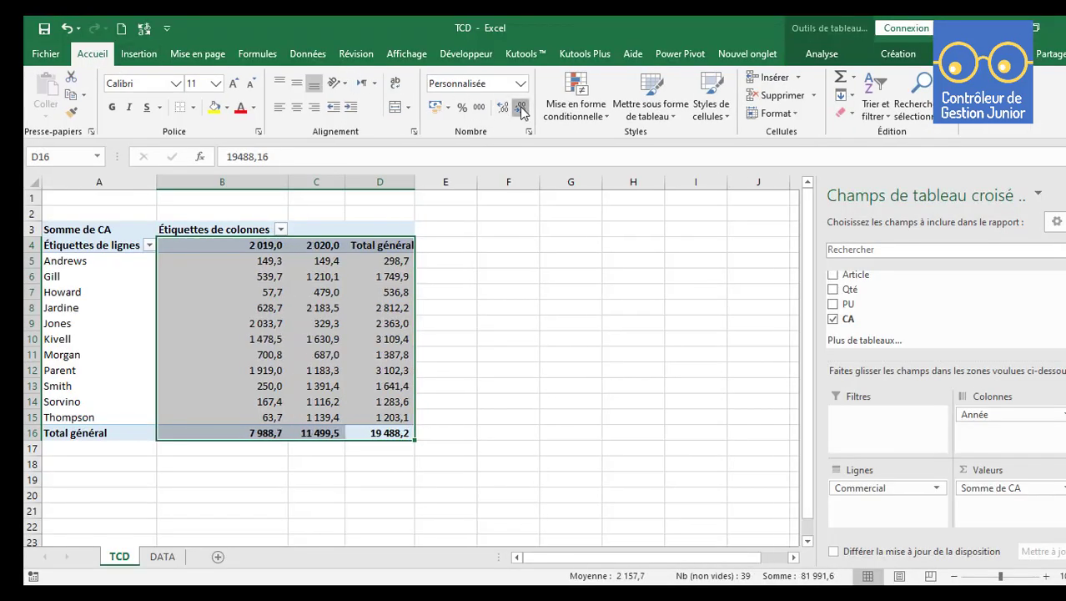
{"action": "left_click", "coordinate": [520, 107]}
{"action": "left_click", "coordinate": [459, 292]}
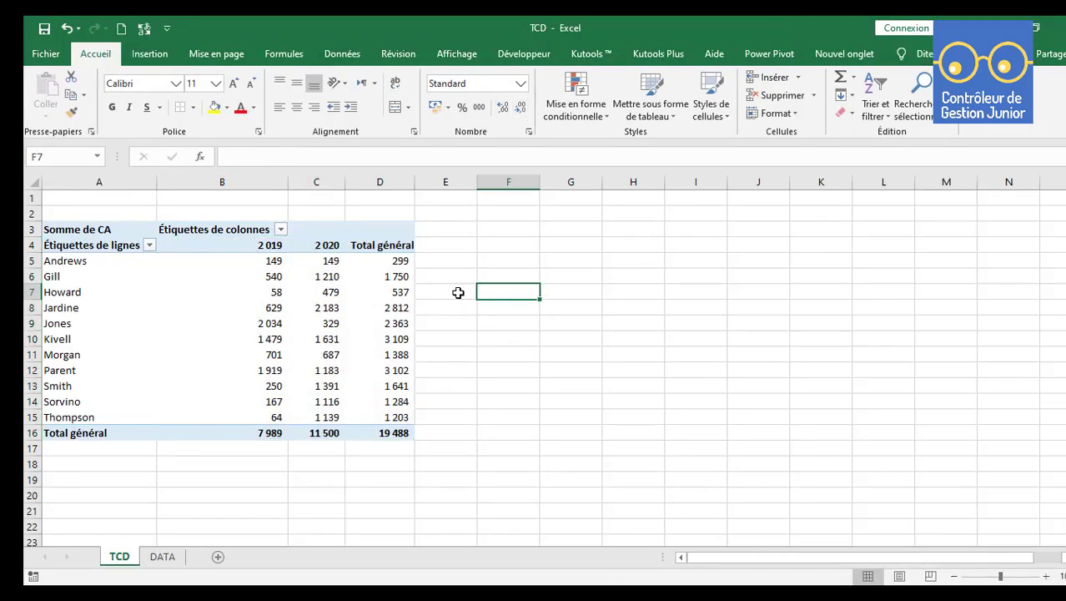
Examine the first salesperson's CA for 2019, 2020 and overall, and the pivot table's Total général column.
{"action": "left_click", "coordinate": [93, 265]}
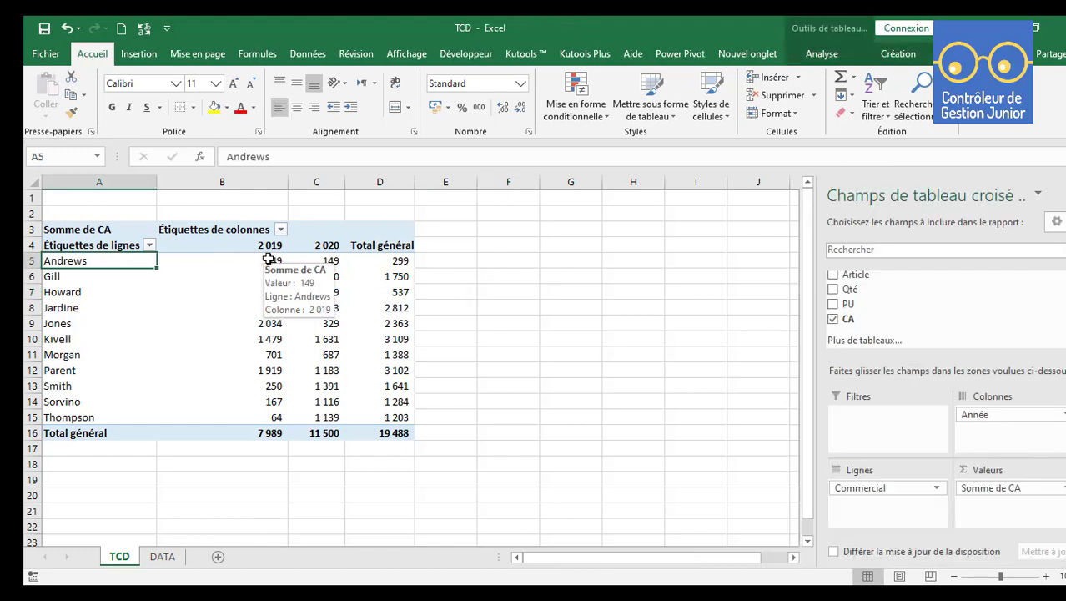
{"action": "left_click", "coordinate": [253, 261]}
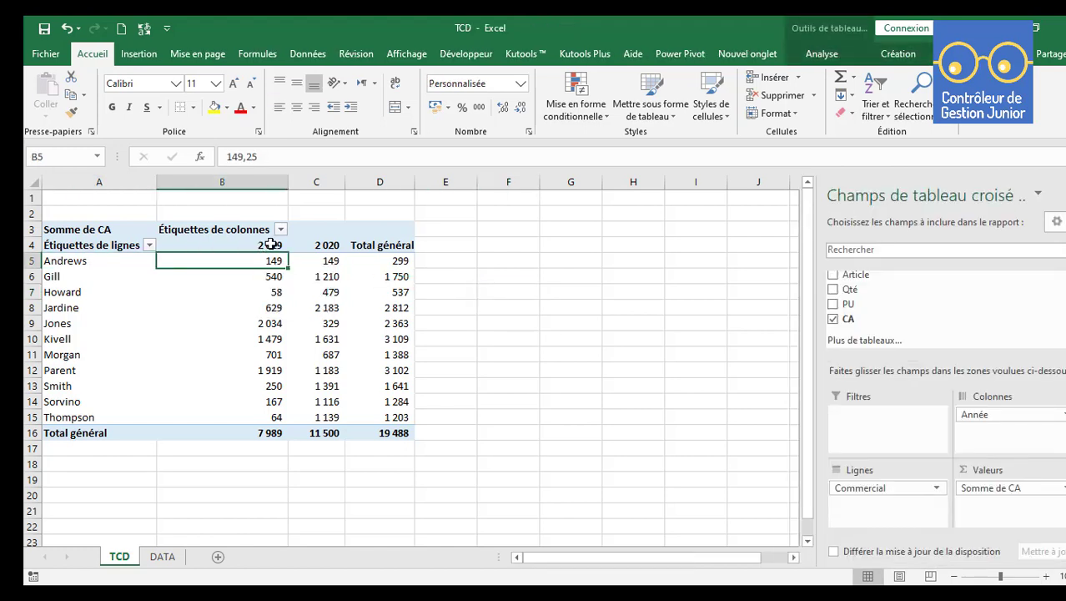
{"action": "left_click", "coordinate": [326, 259]}
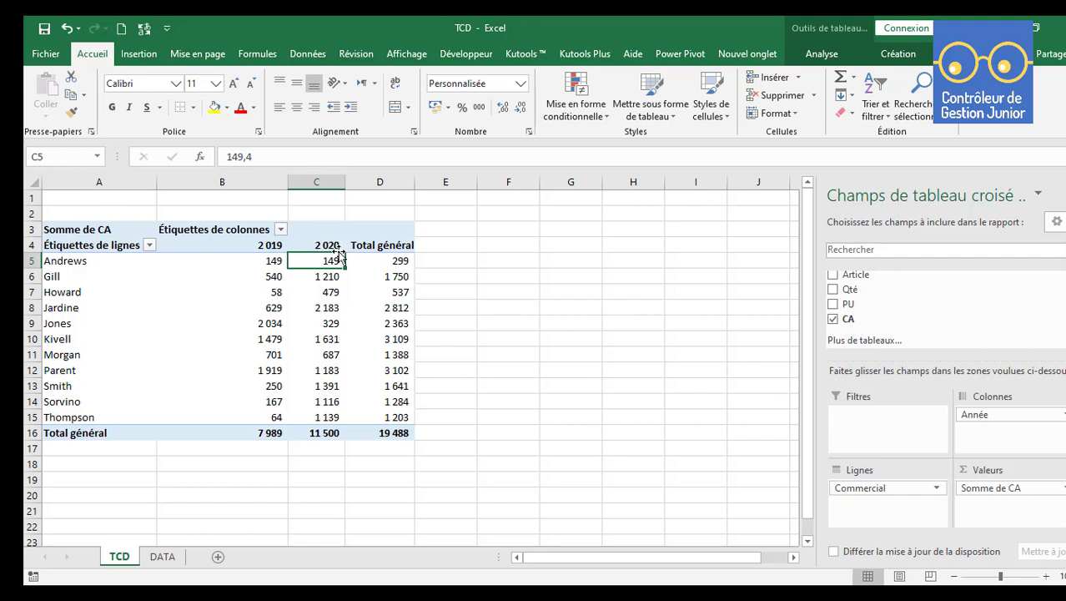
{"action": "left_click", "coordinate": [384, 293]}
{"action": "left_click", "coordinate": [381, 261]}
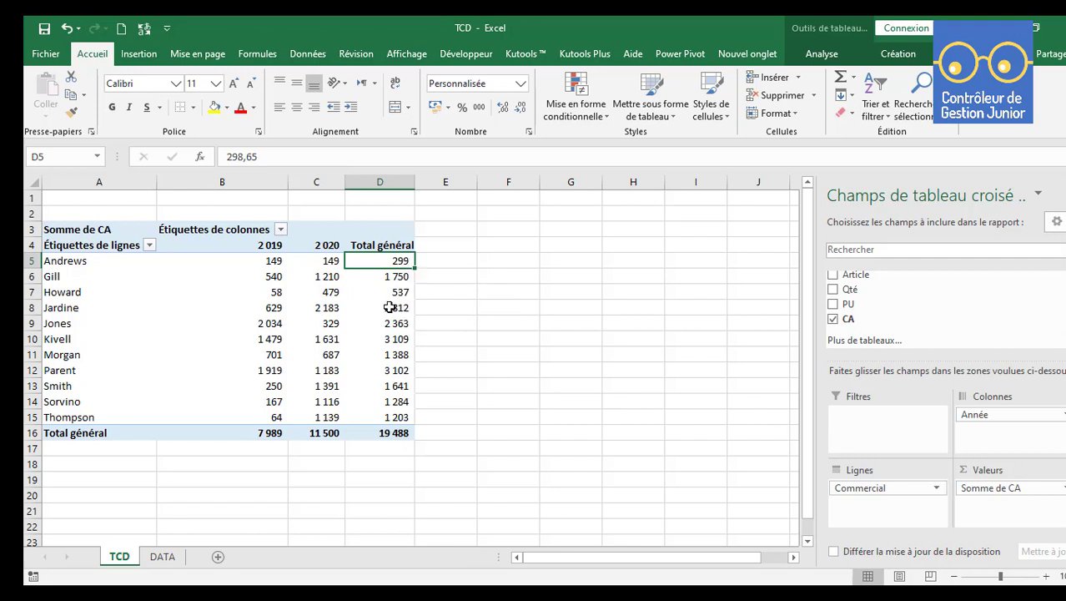
{"action": "left_click", "coordinate": [388, 172]}
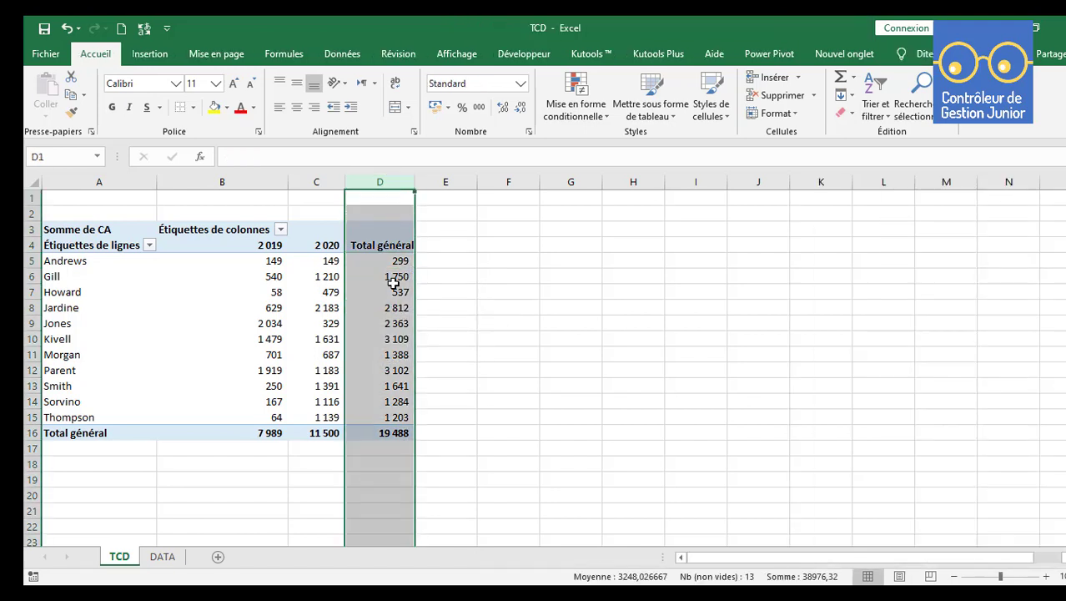
Try turning off the pivot table's column grand totals in its options and undo the change.
{"action": "left_click", "coordinate": [396, 276]}
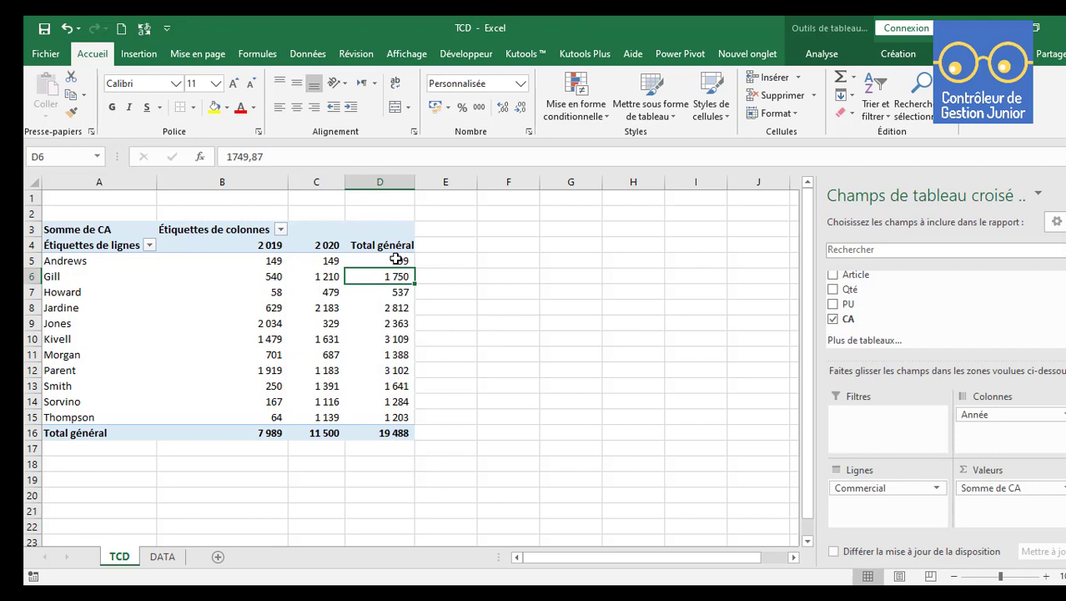
{"action": "left_click", "coordinate": [389, 304]}
{"action": "left_click", "coordinate": [393, 276]}
{"action": "right_click", "coordinate": [392, 279]}
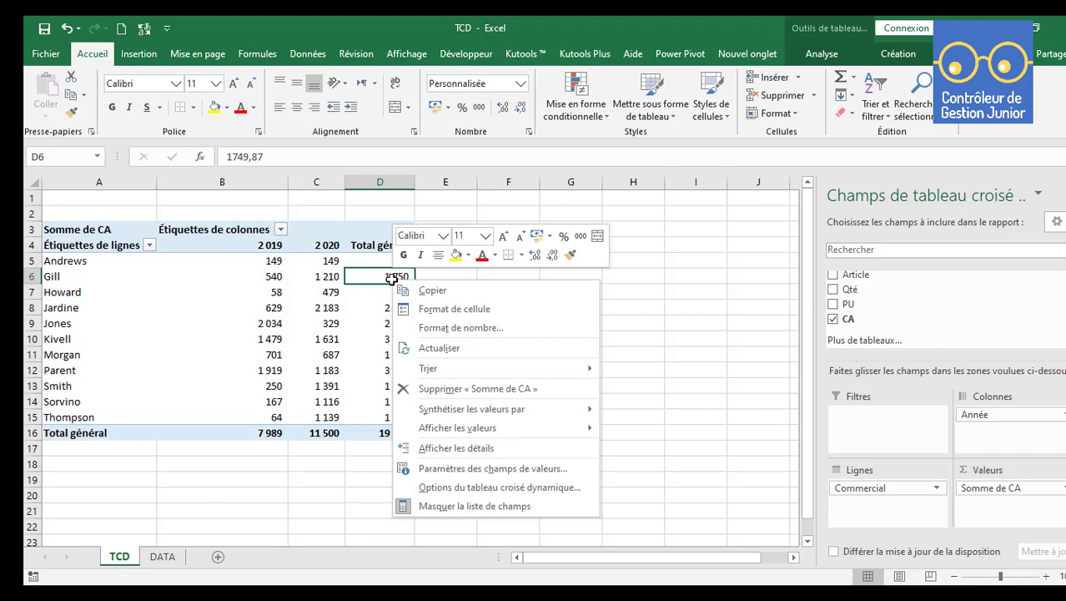
{"action": "left_click", "coordinate": [463, 489]}
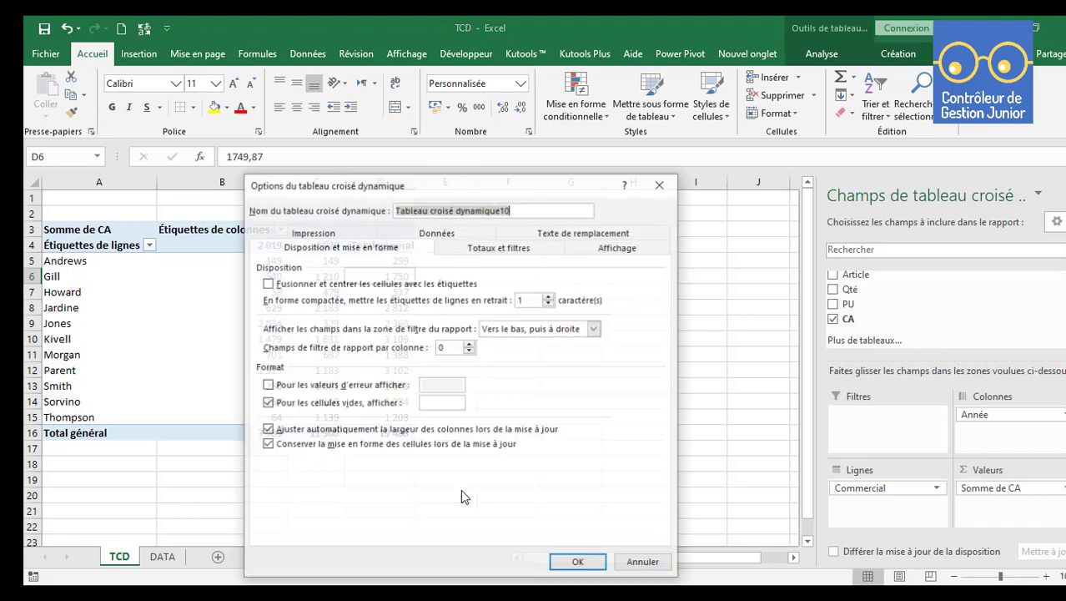
{"action": "left_click_drag", "start_coordinate": [535, 180], "coordinate": [655, 158]}
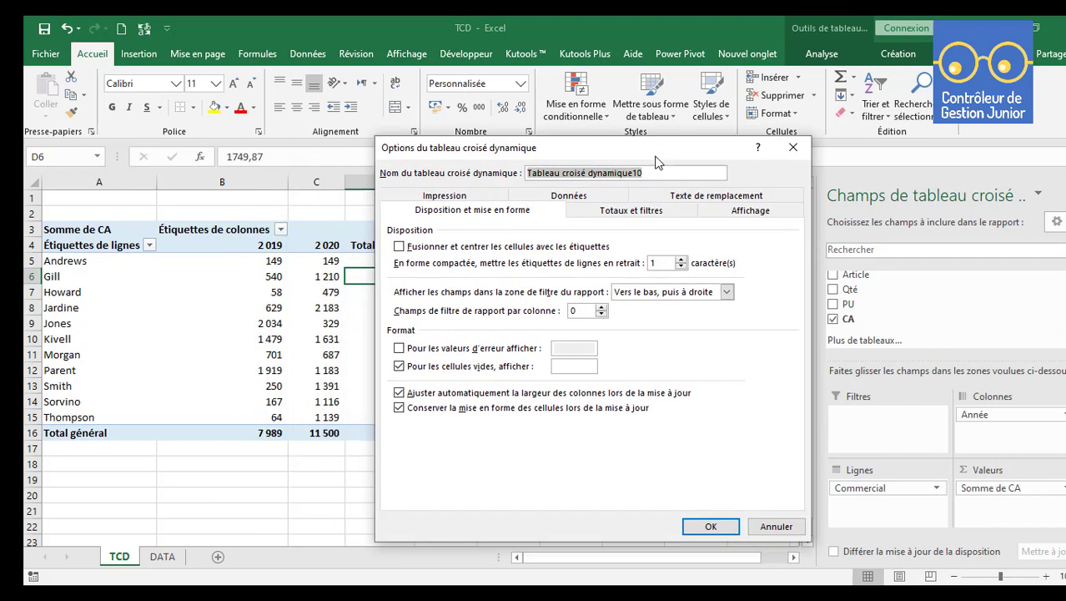
{"action": "left_click", "coordinate": [632, 210]}
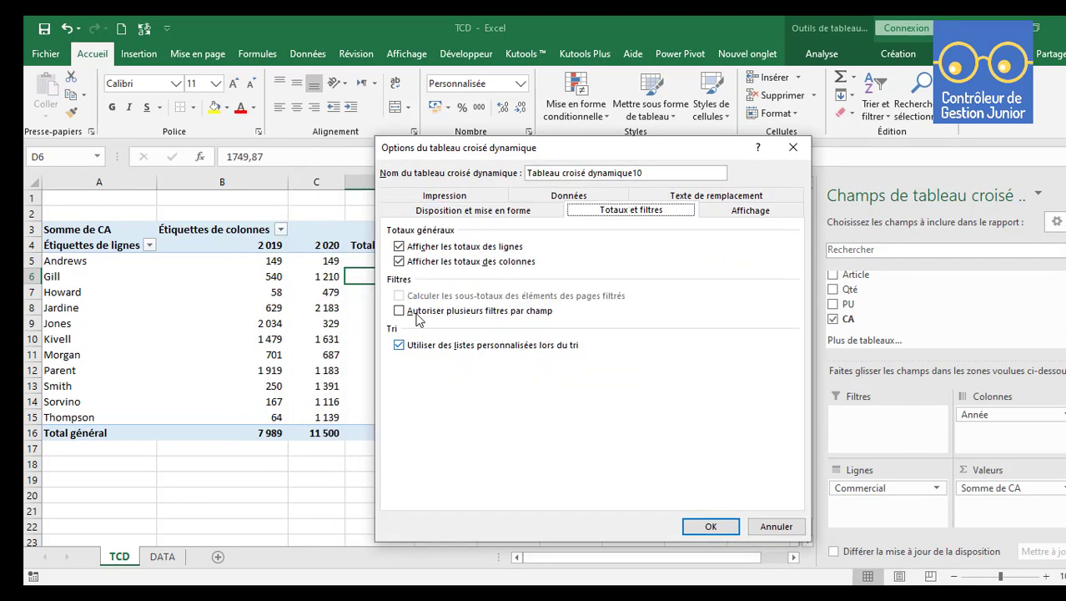
{"action": "left_click", "coordinate": [399, 261]}
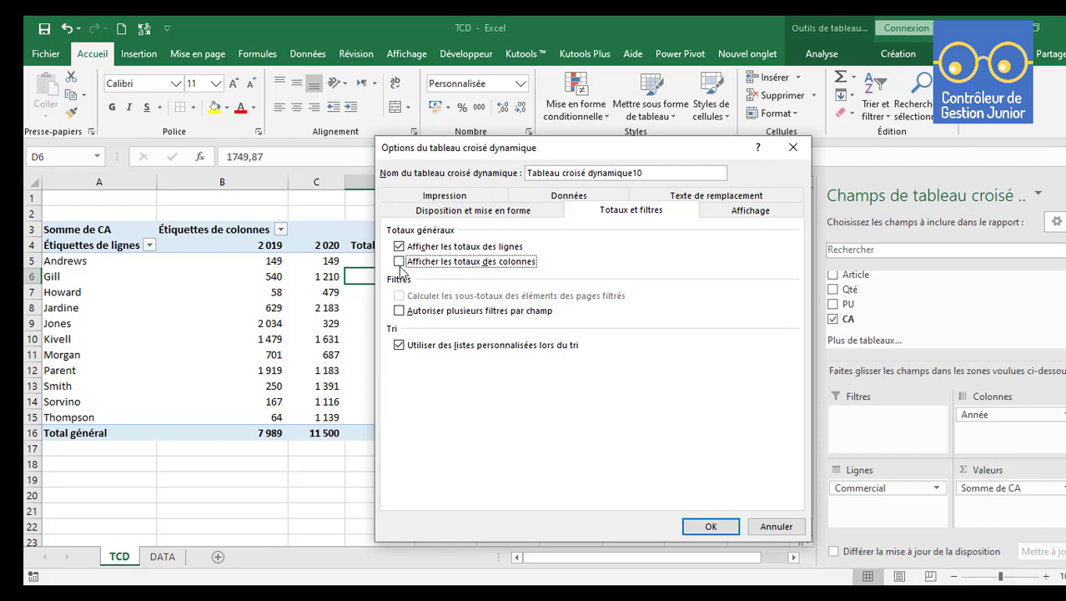
{"action": "left_click", "coordinate": [709, 526]}
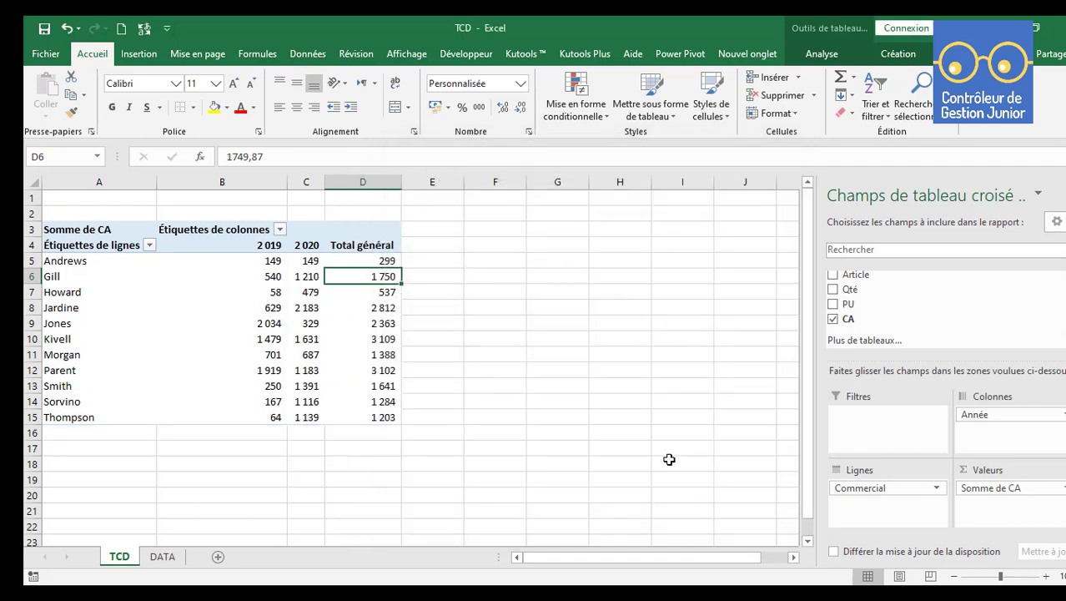
{"action": "key", "text": "ctrl+z"}
Turn off the row grand totals in the pivot table's options, keeping the column totals displayed.
{"action": "right_click", "coordinate": [399, 303]}
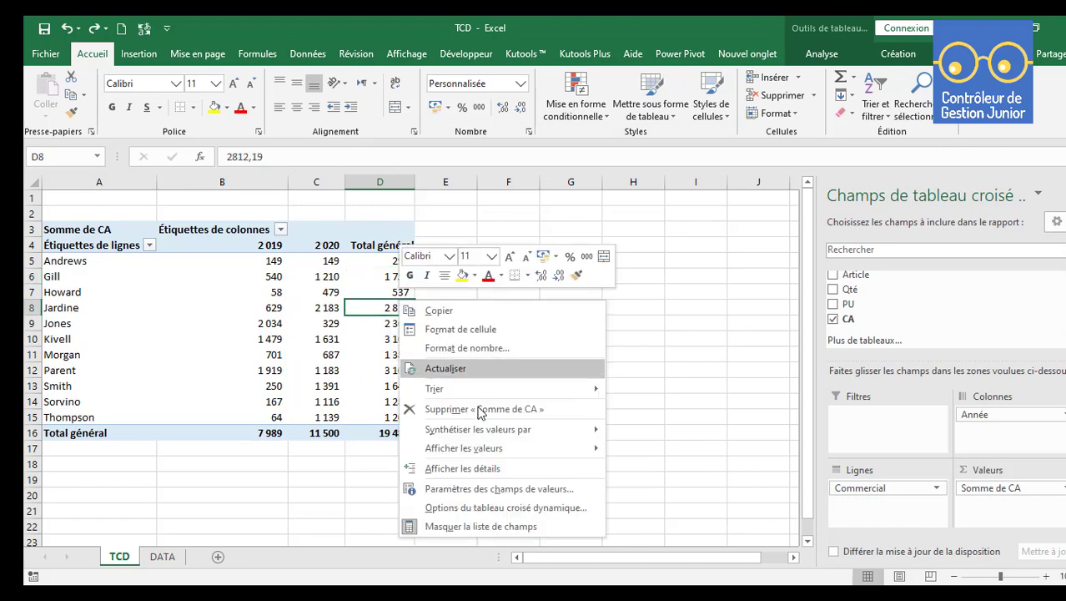
{"action": "left_click", "coordinate": [493, 506]}
{"action": "left_click", "coordinate": [510, 248]}
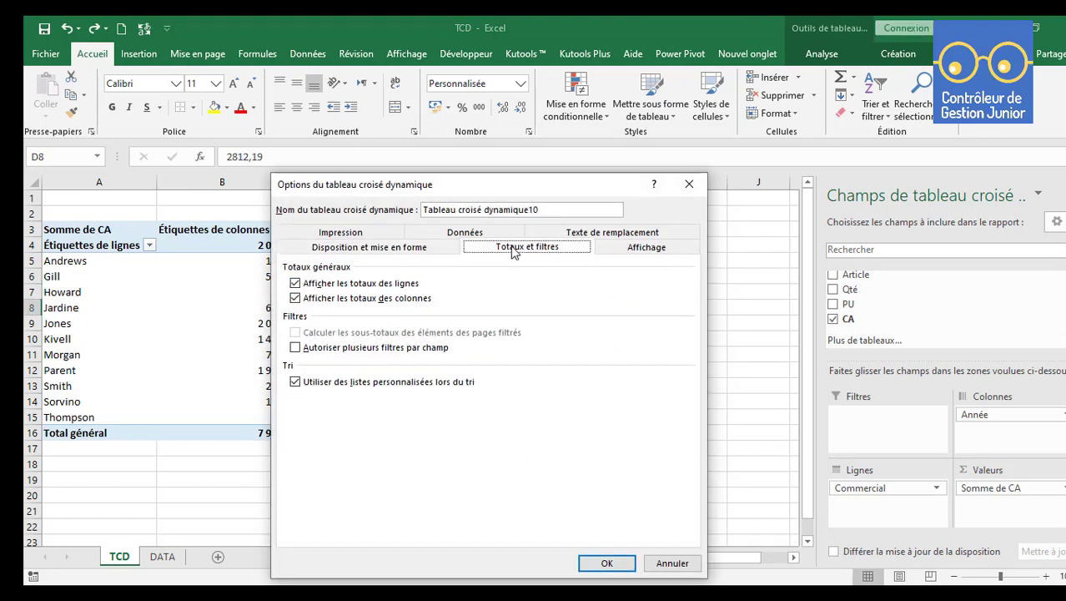
{"action": "left_click", "coordinate": [295, 282]}
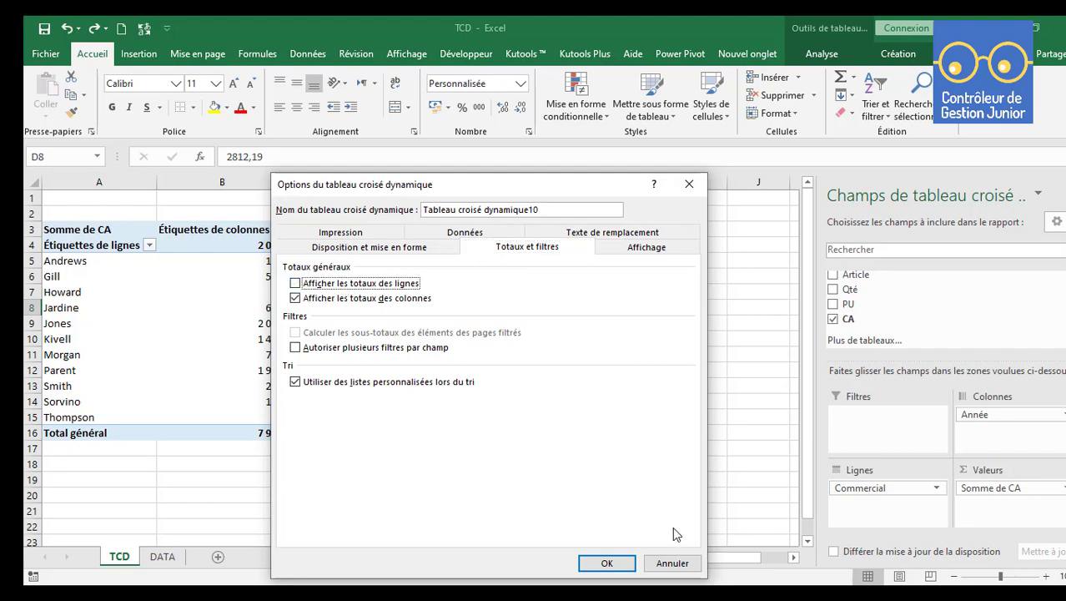
{"action": "left_click", "coordinate": [607, 564]}
Widen column C of the pivot table on the TCD sheet.
{"action": "left_click", "coordinate": [305, 291]}
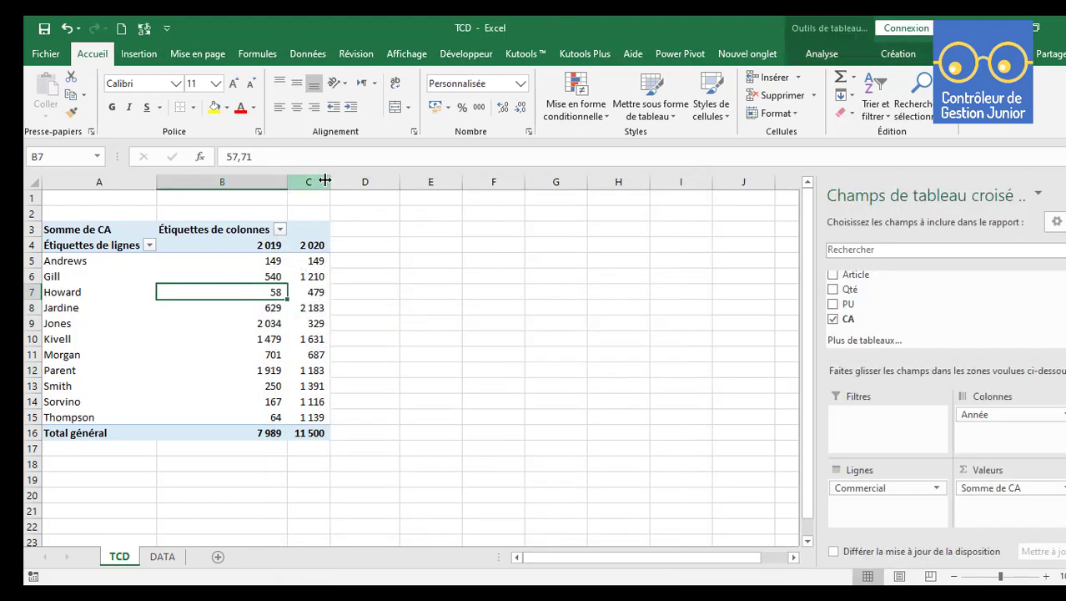
{"action": "left_click_drag", "start_coordinate": [330, 182], "coordinate": [363, 172]}
{"action": "left_click_drag", "start_coordinate": [279, 183], "coordinate": [311, 183]}
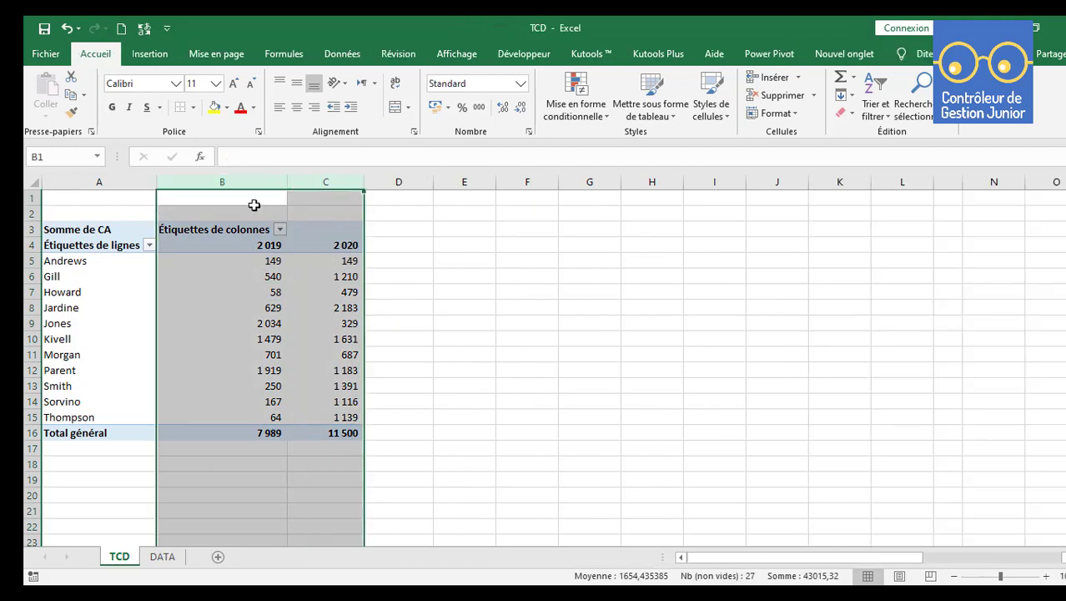
{"action": "left_click", "coordinate": [214, 288]}
Rename the pivot table's row labels header in A4 to Commercial.
{"action": "left_click", "coordinate": [85, 231]}
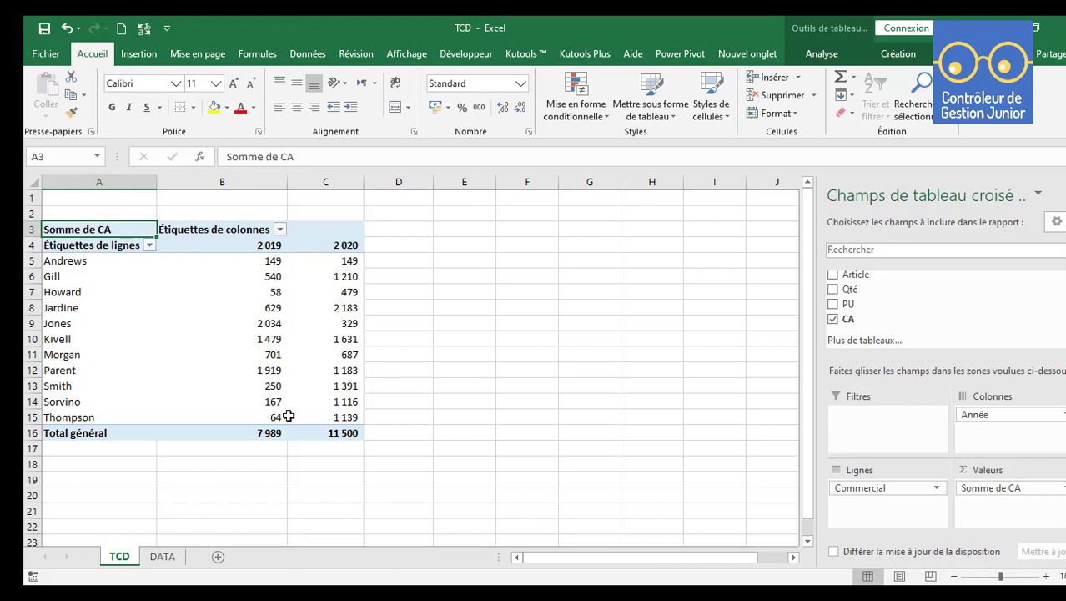
{"action": "mouse_move", "coordinate": [282, 400]}
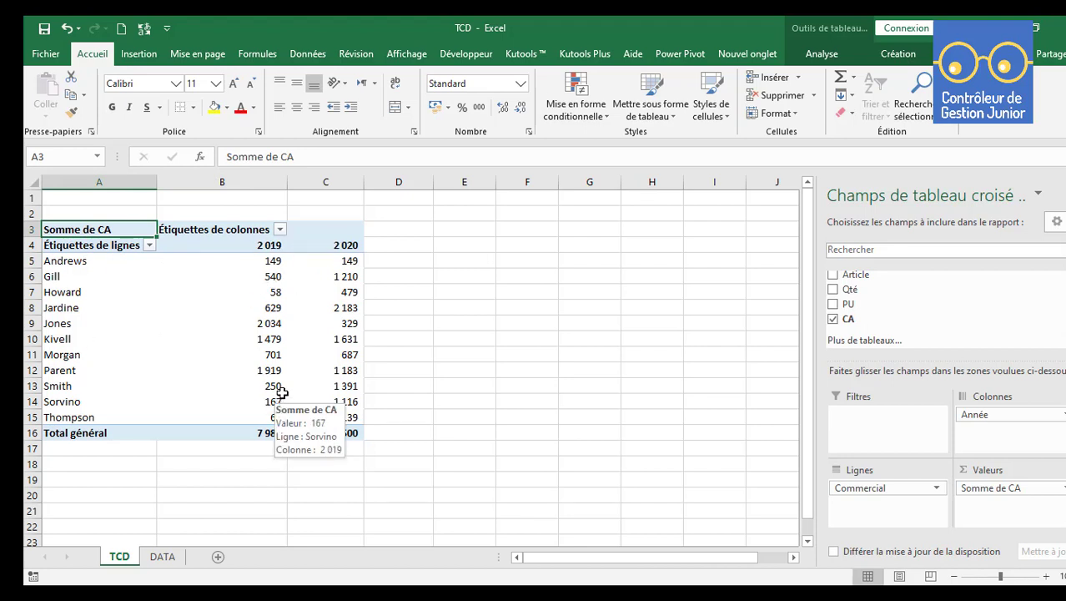
{"action": "left_click", "coordinate": [107, 244]}
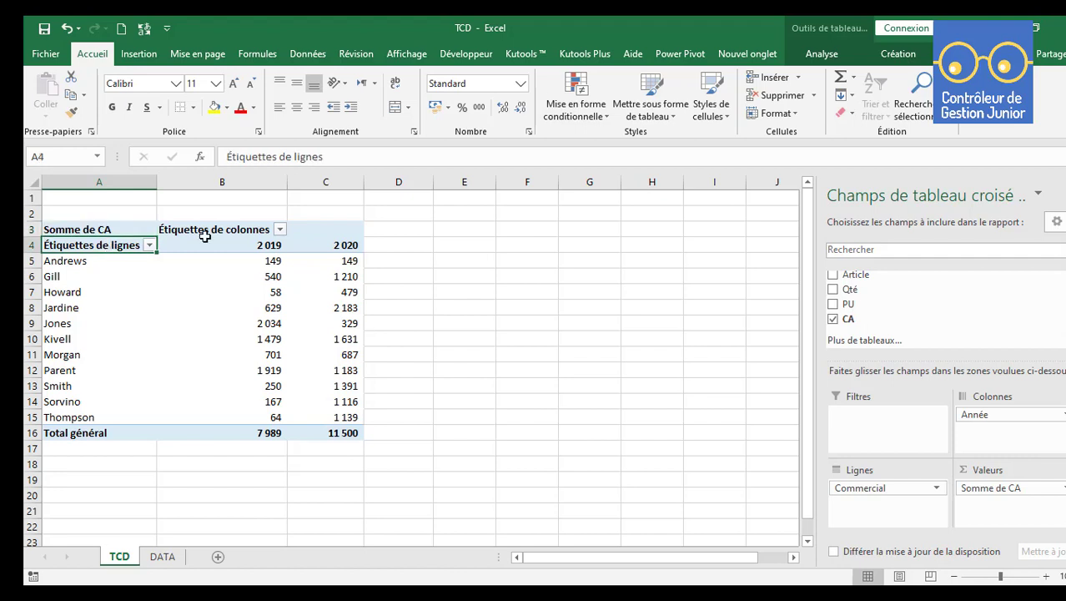
{"action": "key", "text": "BackSpace"}
{"action": "type", "text": "Commercial"}
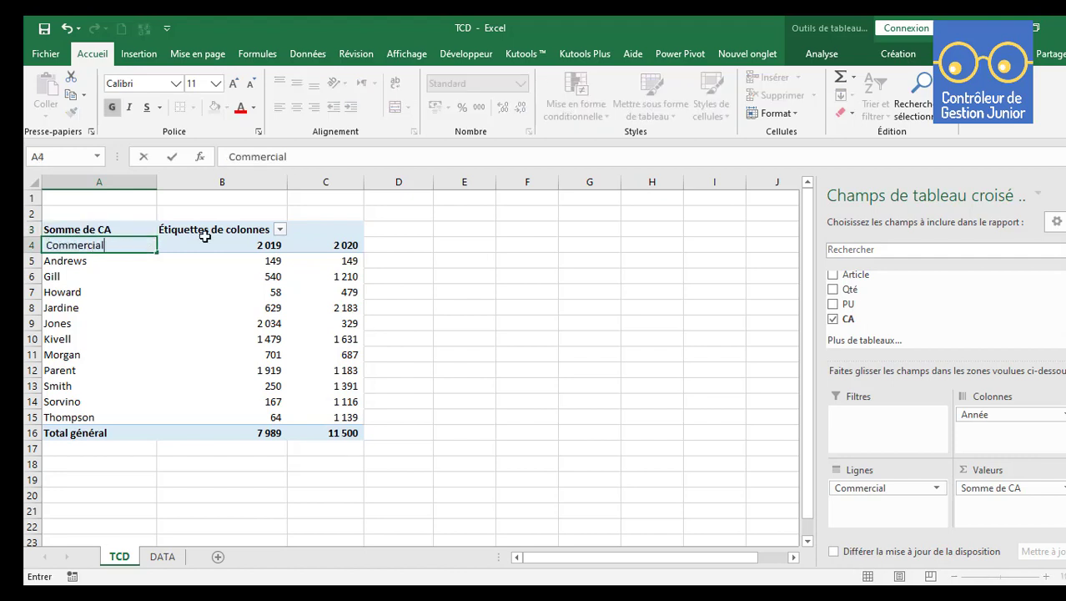
{"action": "key", "text": "Return"}
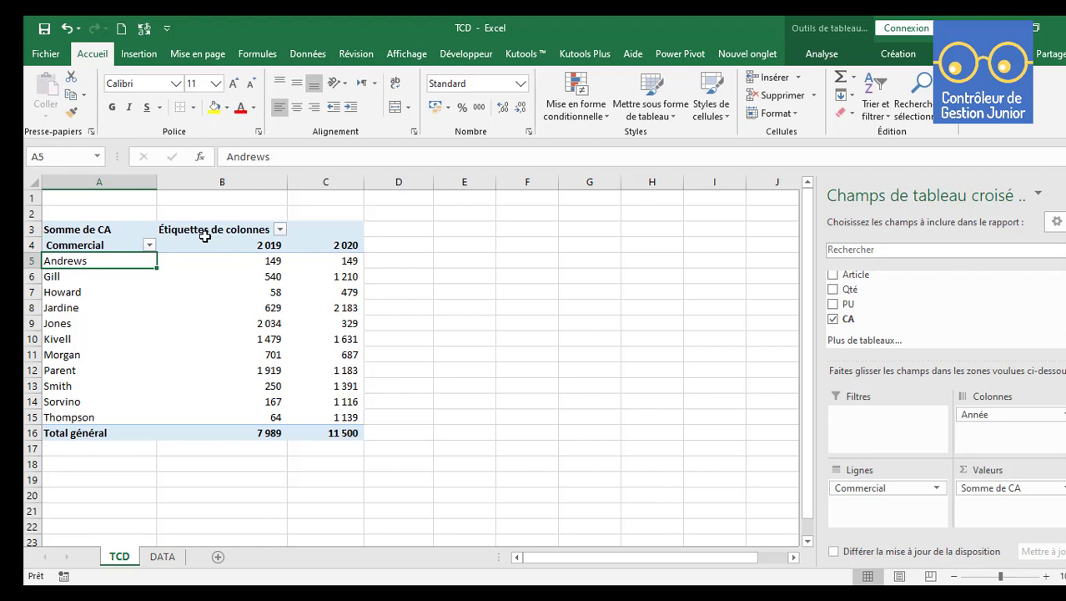
{"action": "left_click", "coordinate": [204, 236]}
{"action": "mouse_move", "coordinate": [108, 241]}
{"action": "left_mouse_down"}
{"action": "mouse_move", "coordinate": [298, 241]}
{"action": "mouse_move", "coordinate": [115, 243]}
{"action": "left_mouse_up"}
{"action": "left_click", "coordinate": [421, 310]}
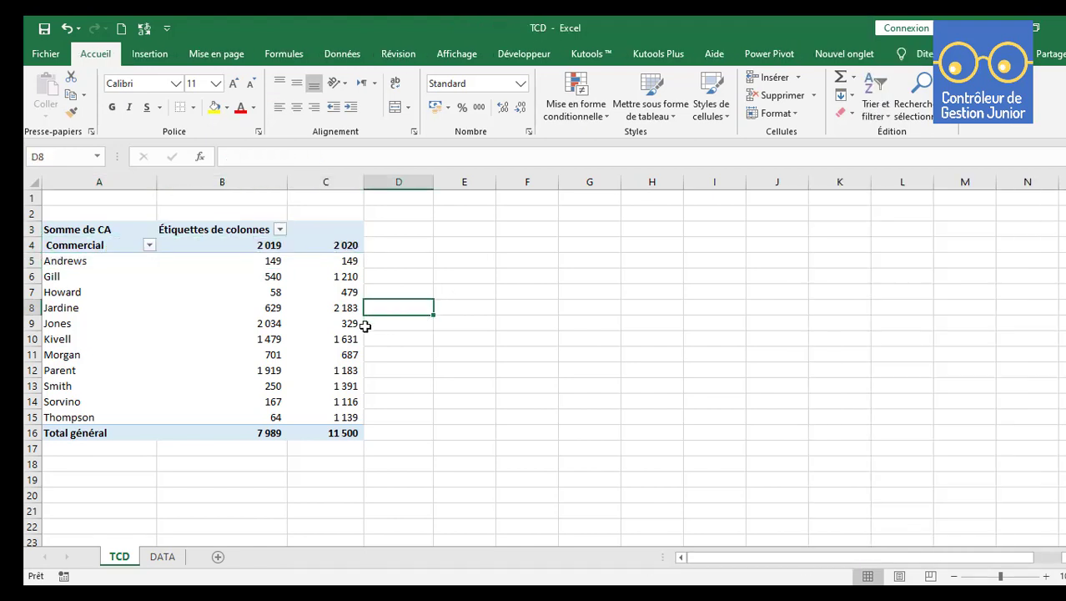
Copy the pivot table in A3:C16 and paste the copy at A19 on the same sheet.
{"action": "mouse_move", "coordinate": [237, 344]}
{"action": "left_click", "coordinate": [83, 246]}
{"action": "left_click_drag", "start_coordinate": [78, 231], "coordinate": [341, 432]}
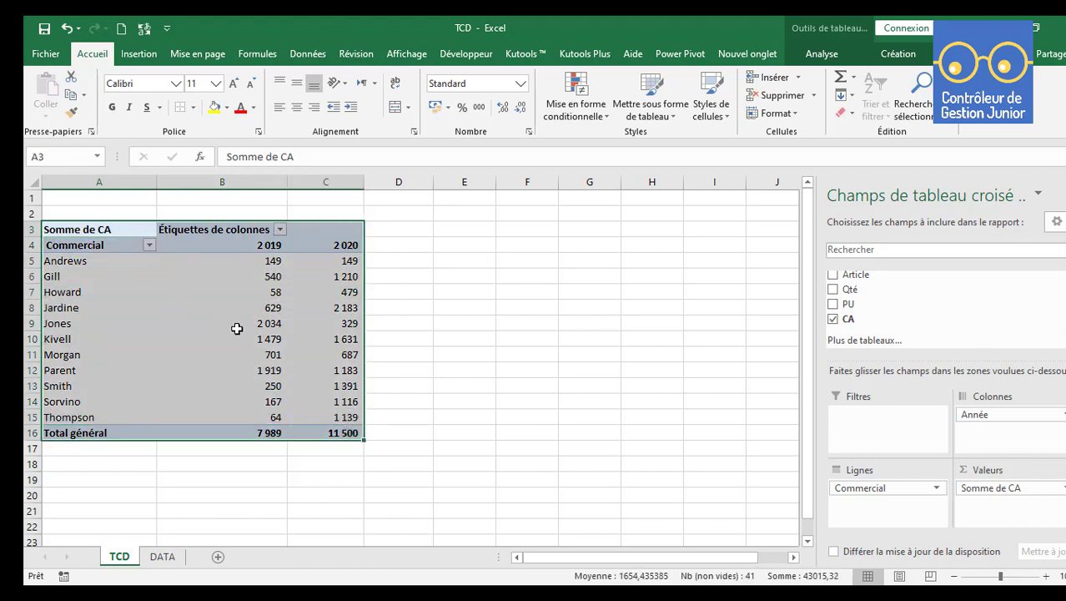
{"action": "key", "text": "ctrl+c"}
{"action": "left_click", "coordinate": [473, 228]}
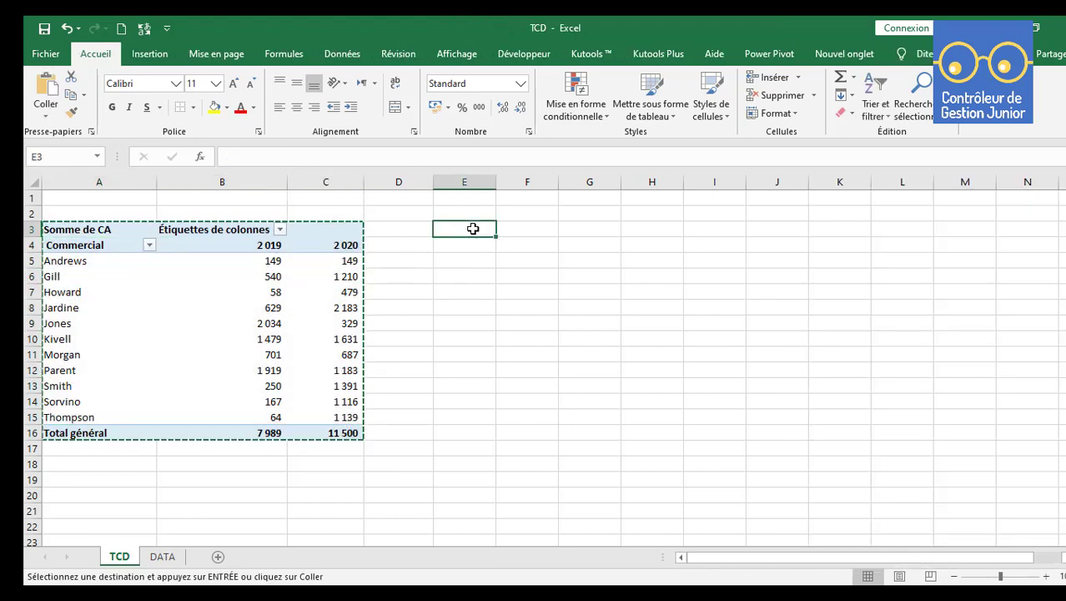
{"action": "left_click", "coordinate": [64, 481]}
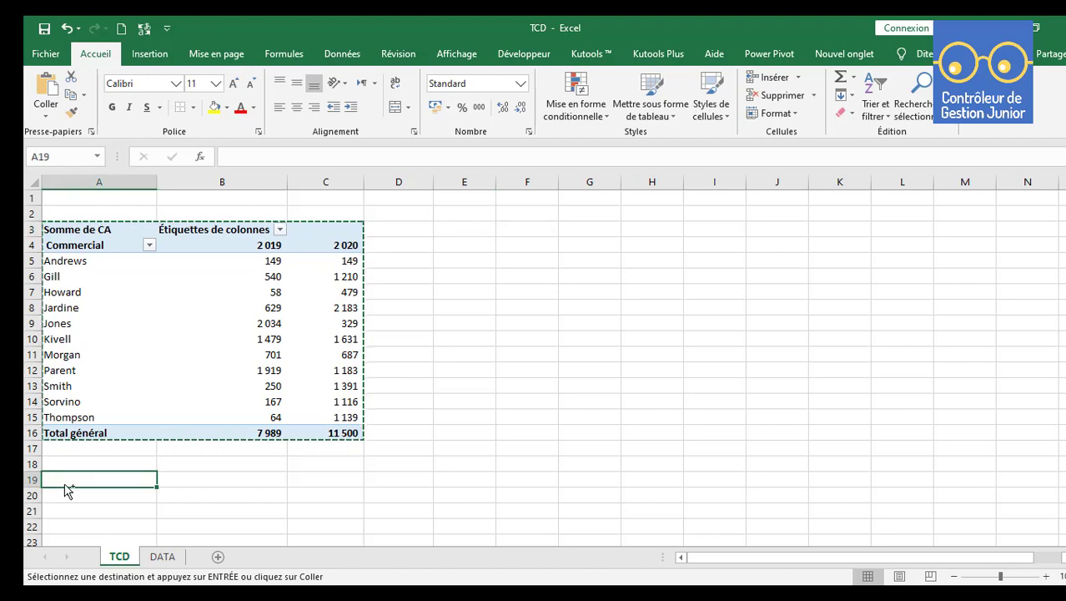
{"action": "key", "text": "ctrl+v"}
{"action": "scroll", "coordinate": [367, 388], "scroll_direction": "down", "scroll_amount": 3}
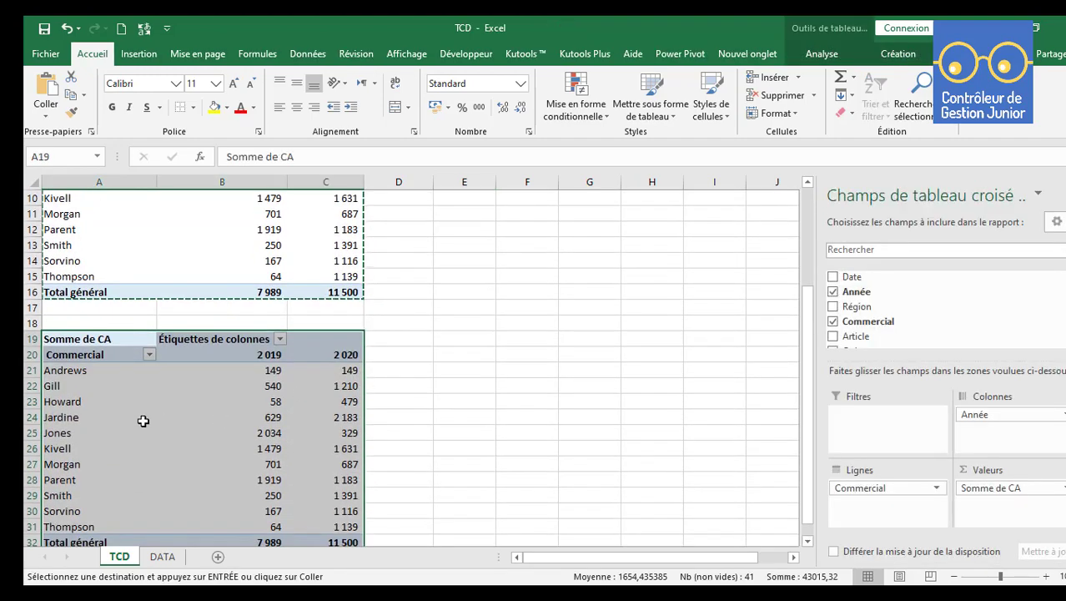
Replace the Commercial field with Article in the rows of the pivot table copy at A19.
{"action": "left_click", "coordinate": [97, 403]}
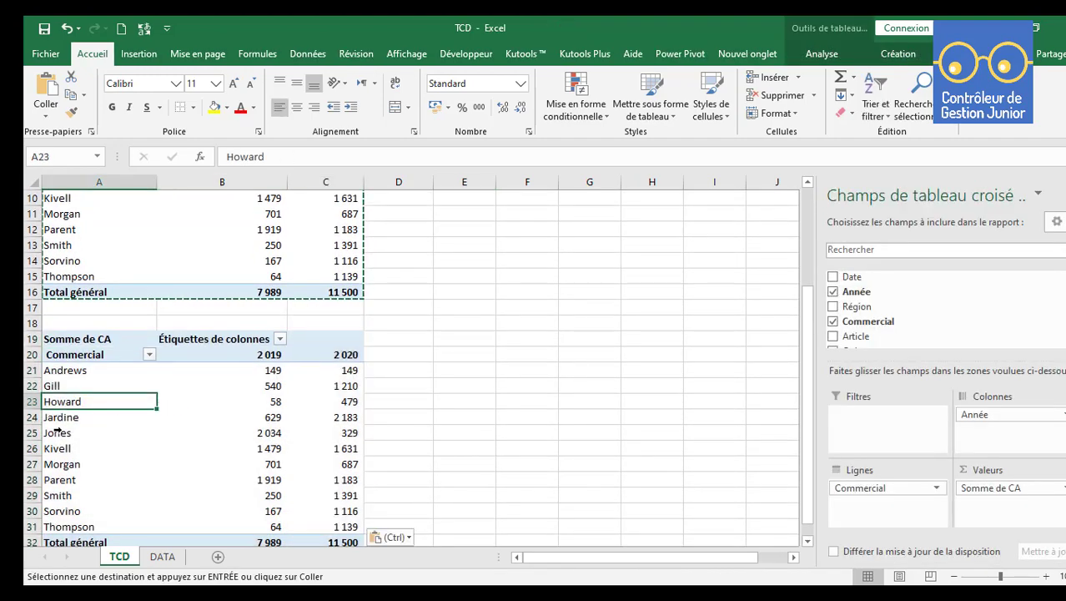
{"action": "left_click", "coordinate": [98, 440]}
{"action": "scroll", "coordinate": [204, 408], "scroll_direction": "down", "scroll_amount": 2}
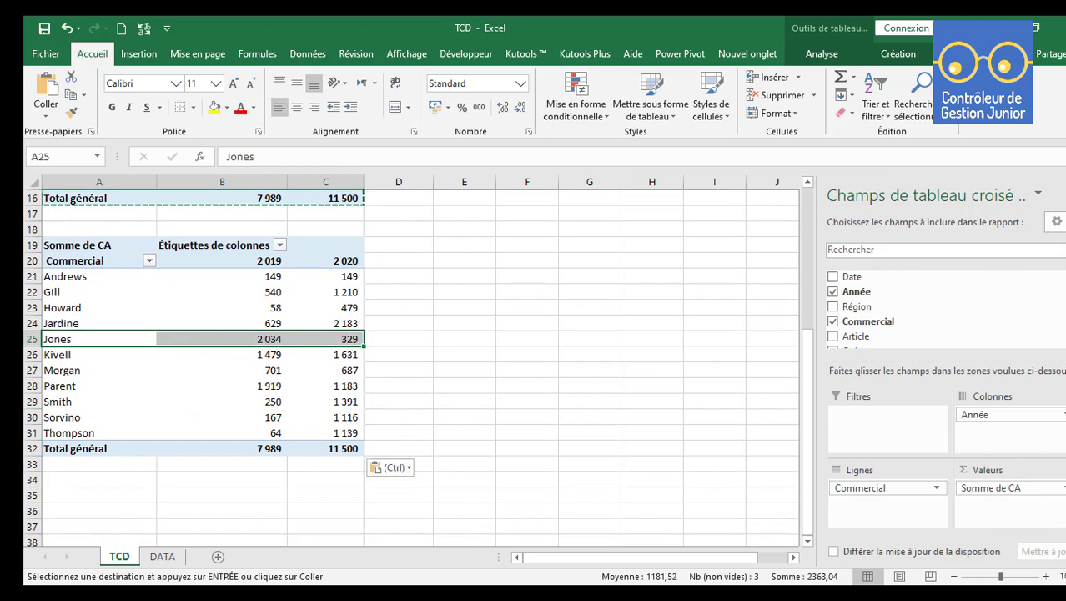
{"action": "left_click", "coordinate": [833, 322]}
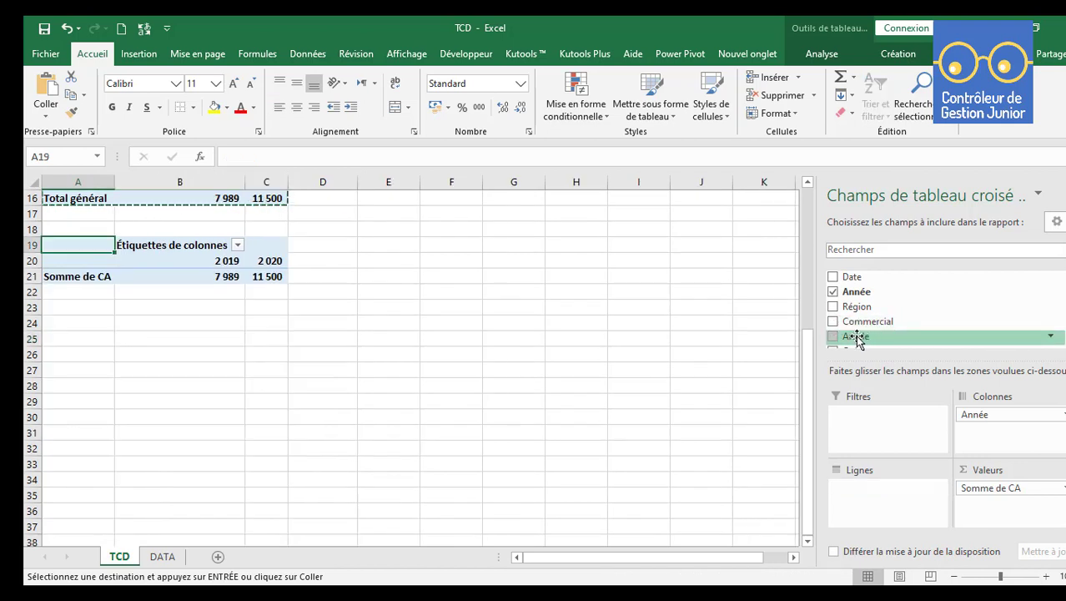
{"action": "left_click_drag", "start_coordinate": [857, 340], "coordinate": [872, 499]}
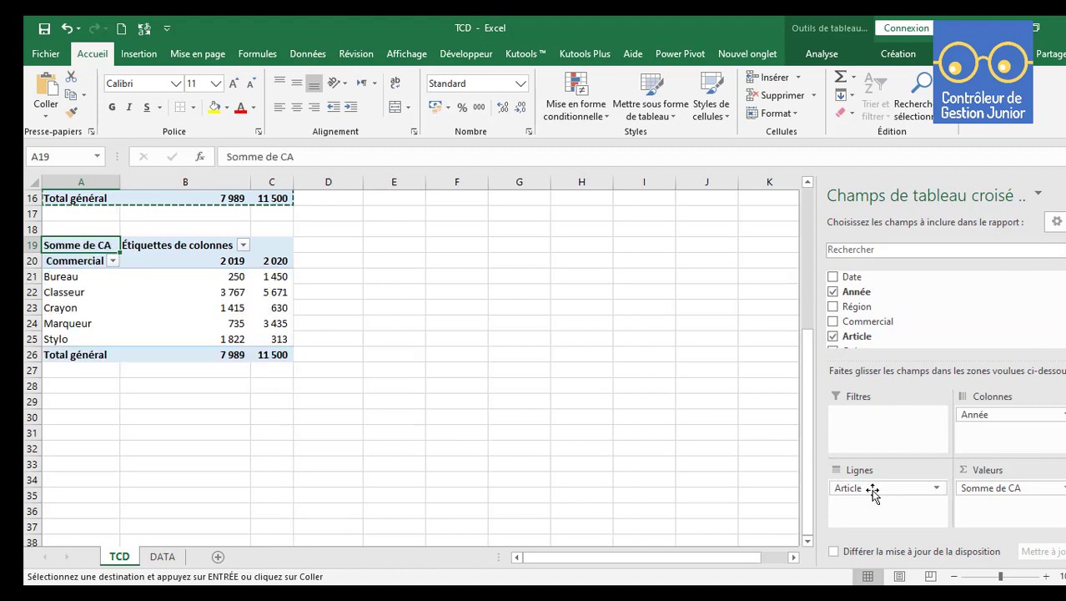
Rename the second pivot table's row labels header in A20 to Article.
{"action": "scroll", "coordinate": [119, 292], "scroll_direction": "up", "scroll_amount": 1}
{"action": "left_click", "coordinate": [72, 307]}
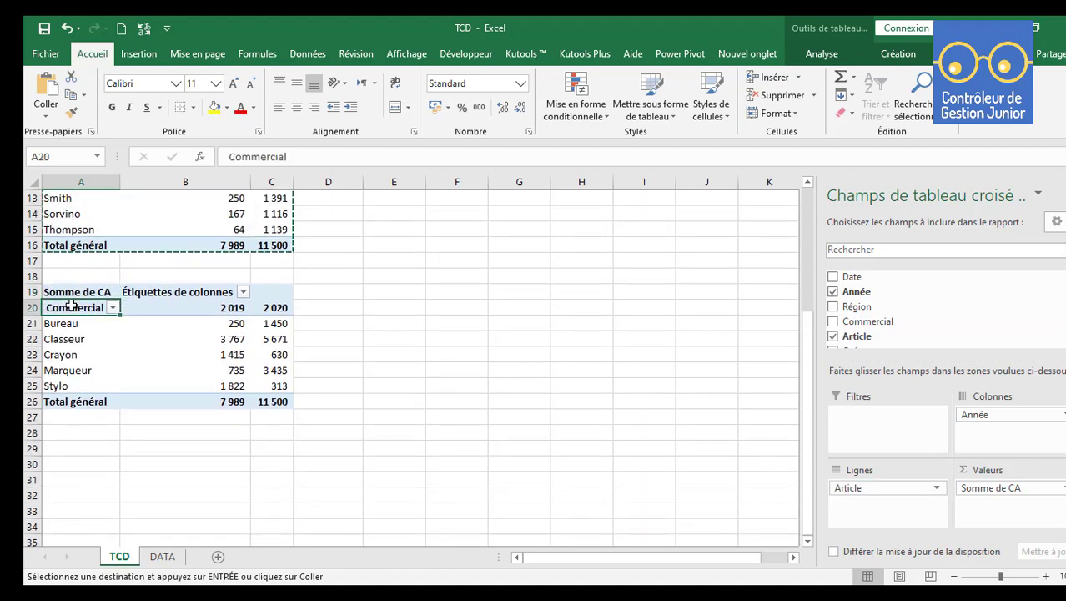
{"action": "type", "text": "Article"}
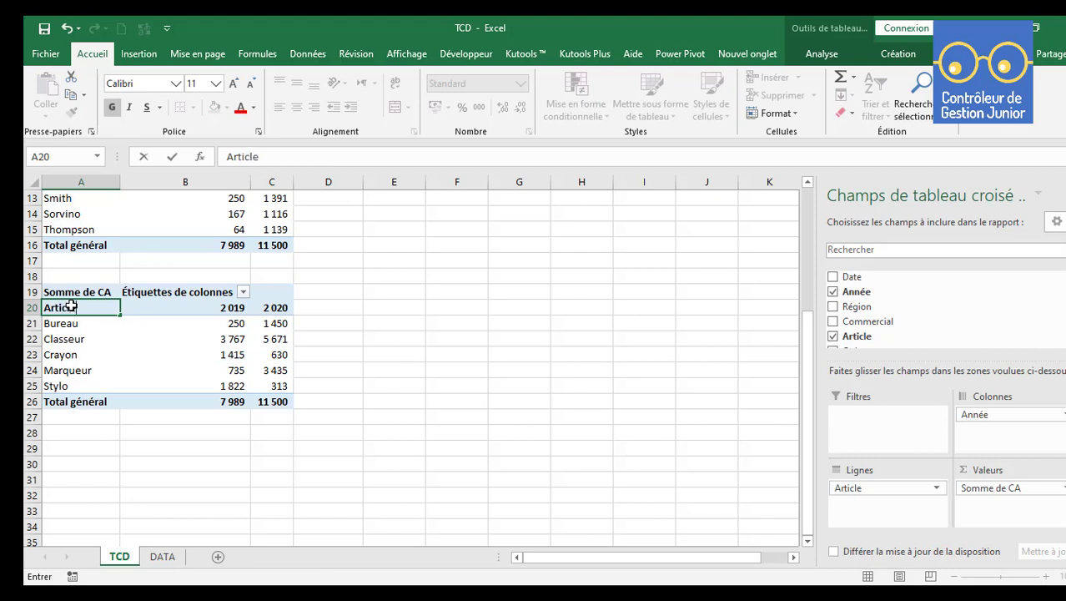
{"action": "key", "text": "Return"}
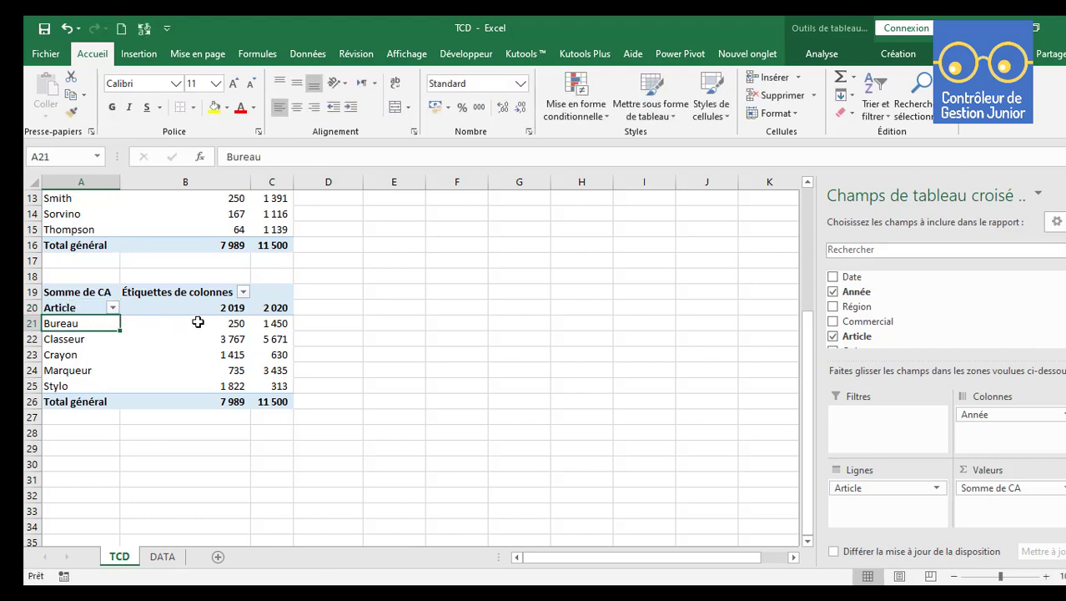
Examine the CA of the Bureau article for 2019 and 2020 in the second pivot table.
{"action": "mouse_move", "coordinate": [229, 322]}
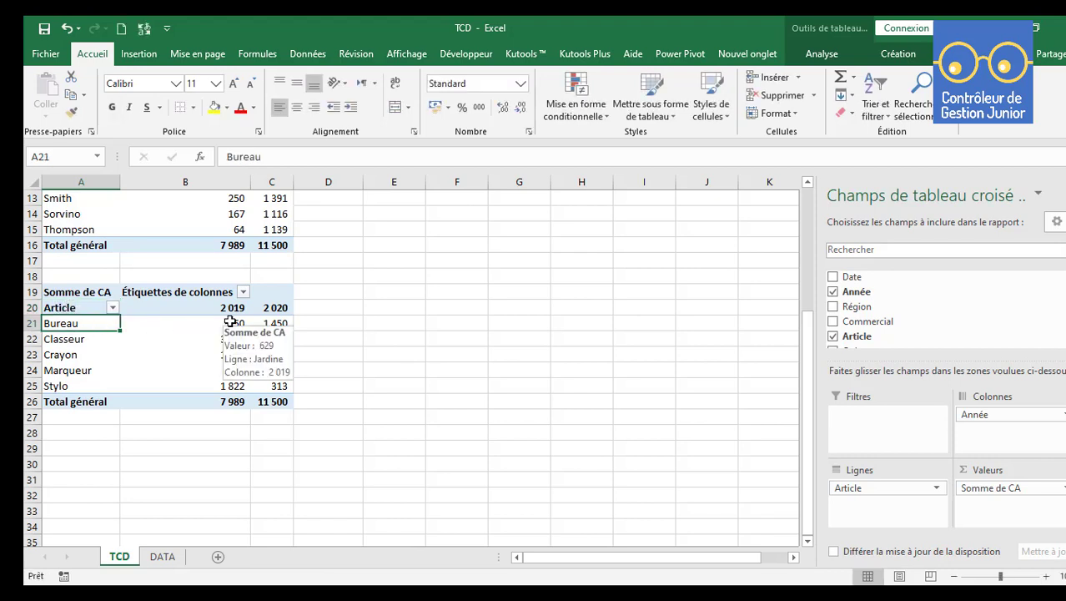
{"action": "left_click", "coordinate": [280, 325]}
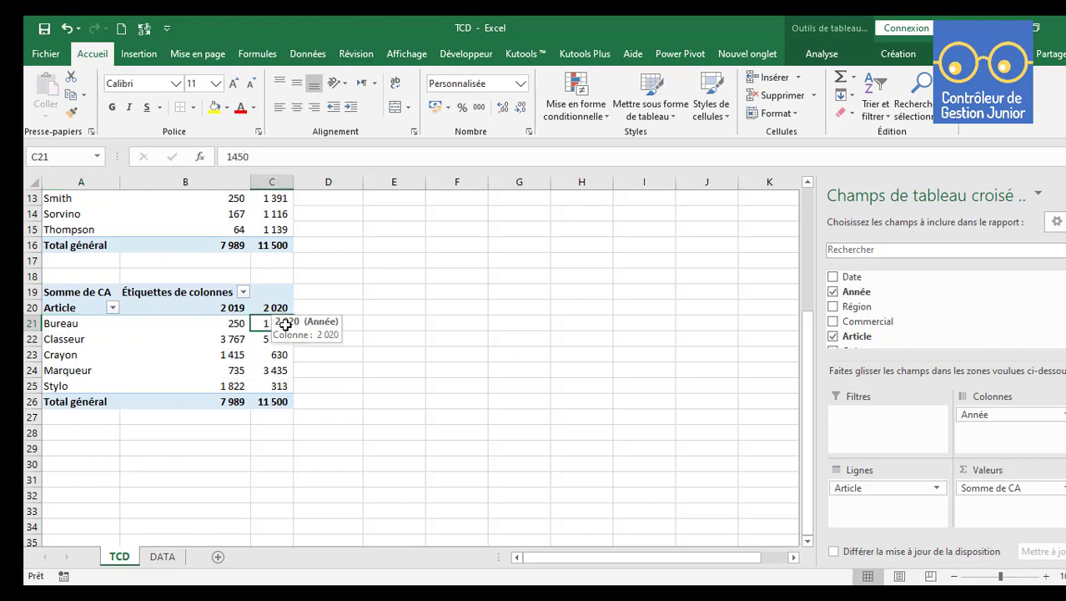
{"action": "scroll", "coordinate": [272, 341], "scroll_direction": "up", "scroll_amount": 1}
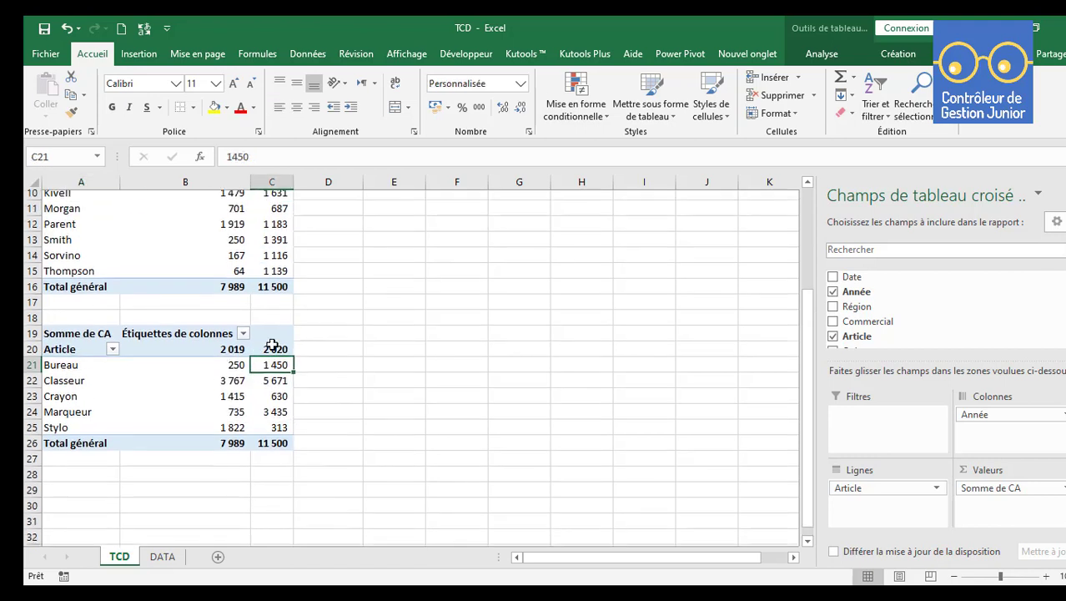
{"action": "scroll", "coordinate": [273, 341], "scroll_direction": "down", "scroll_amount": 1}
{"action": "mouse_move", "coordinate": [273, 343]}
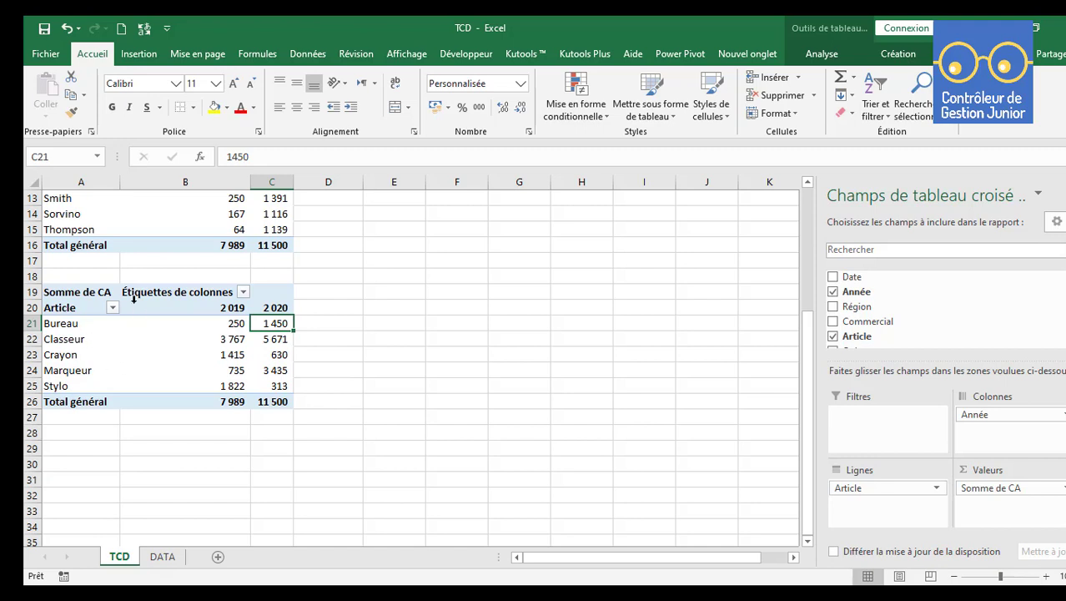
Copy the article pivot table in A19:C26 and paste the copy at A29.
{"action": "left_click", "coordinate": [78, 286]}
{"action": "key", "text": "ctrl+c"}
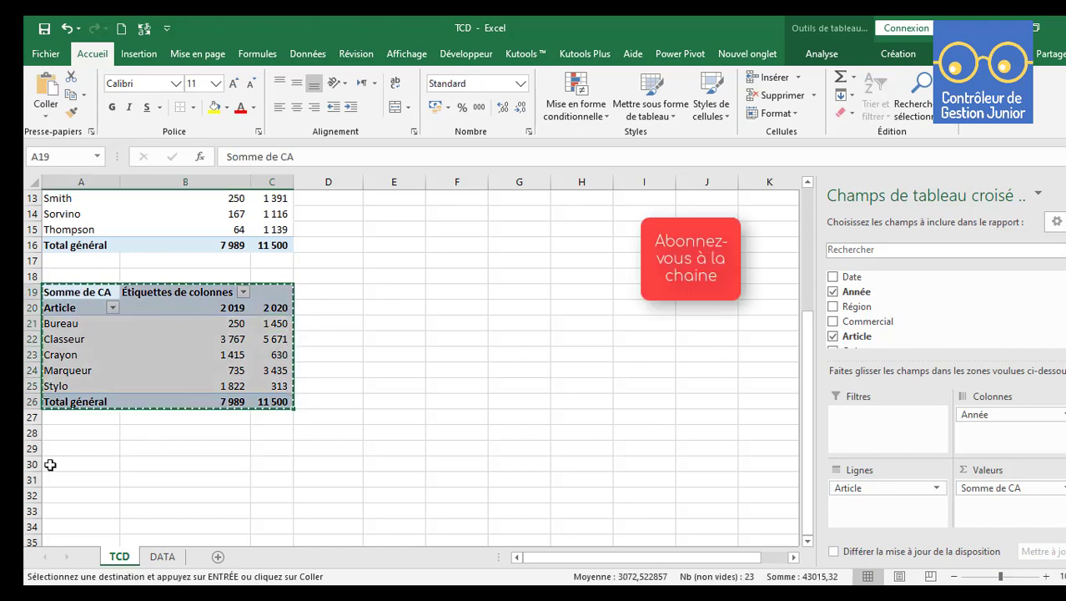
{"action": "left_click", "coordinate": [77, 447]}
{"action": "key", "text": "ctrl+v"}
{"action": "scroll", "coordinate": [219, 387], "scroll_direction": "down", "scroll_amount": 3}
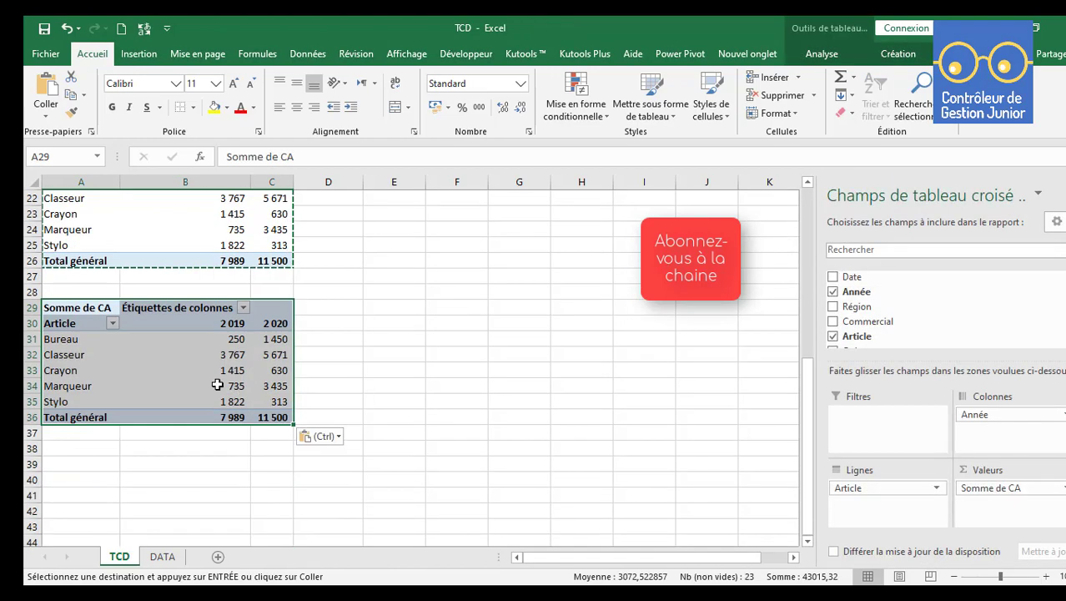
Replace the Article field with Région in the rows of the pivot table copy at A29.
{"action": "left_click", "coordinate": [158, 369]}
{"action": "left_click", "coordinate": [79, 323]}
{"action": "left_click", "coordinate": [78, 340]}
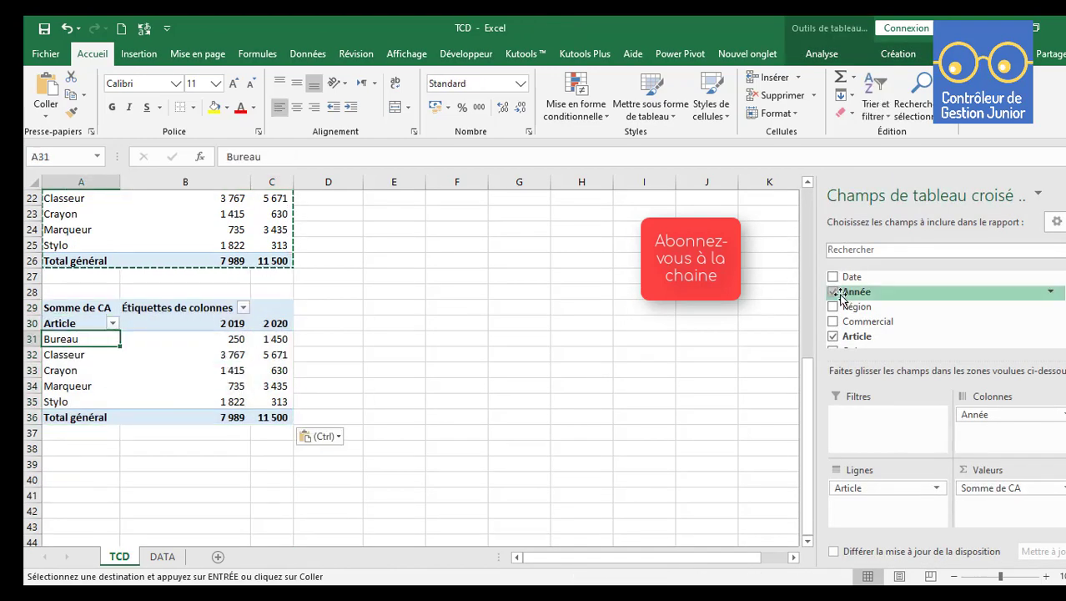
{"action": "left_click", "coordinate": [834, 337]}
{"action": "left_click_drag", "start_coordinate": [856, 306], "coordinate": [876, 497]}
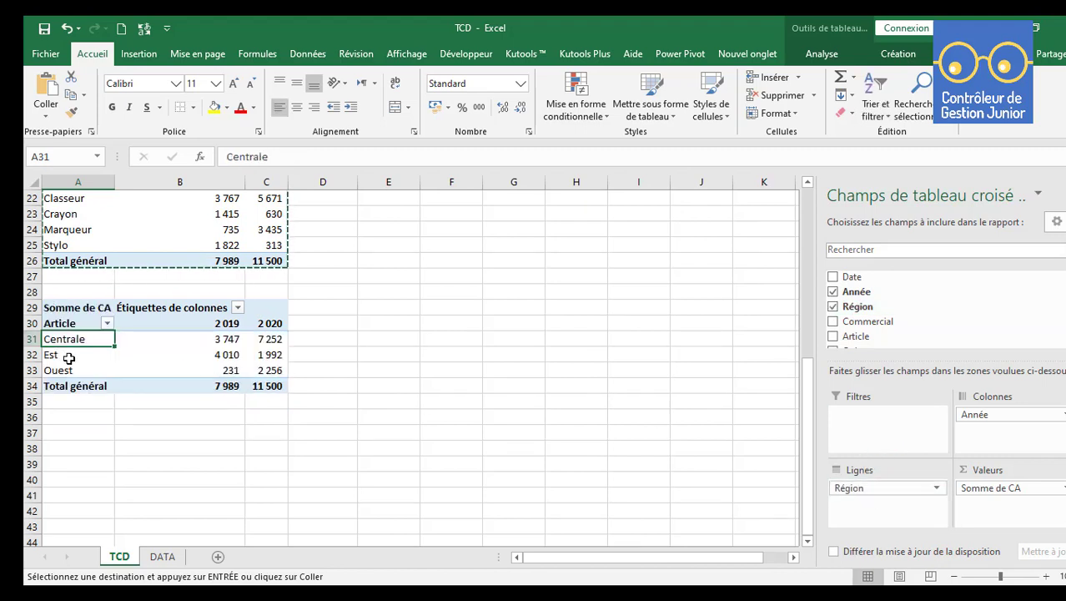
Rename the third pivot table's row labels header in A30 to Région.
{"action": "left_click", "coordinate": [72, 323]}
{"action": "type", "text": "Région"}
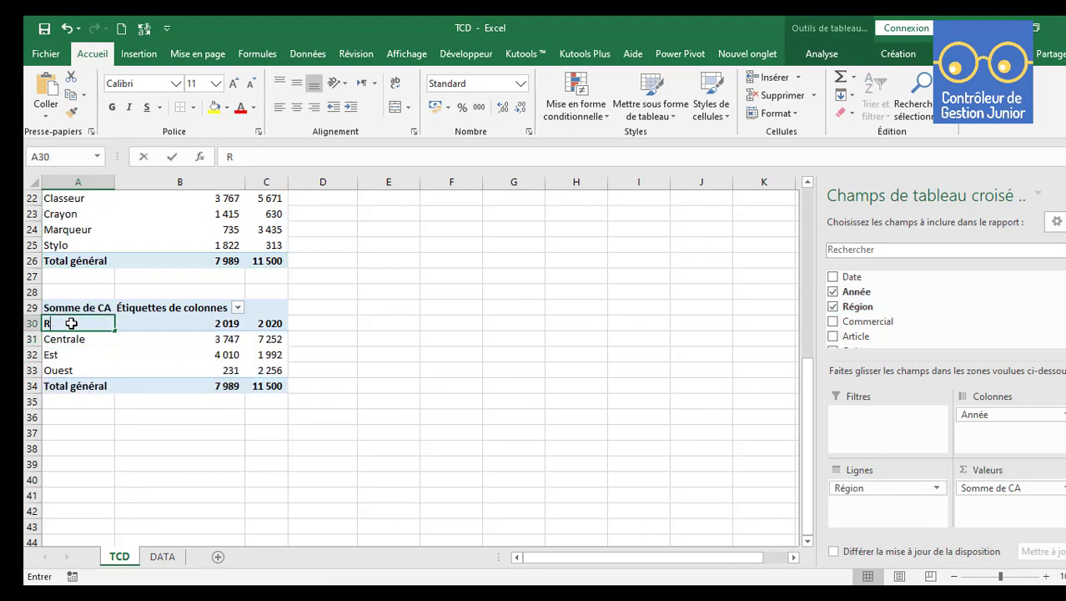
{"action": "left_click", "coordinate": [234, 403]}
Review the Commercial, Article and Région pivot tables stacked on the TCD sheet.
{"action": "scroll", "coordinate": [234, 408], "scroll_direction": "up", "scroll_amount": 5}
{"action": "scroll", "coordinate": [234, 409], "scroll_direction": "up", "scroll_amount": 2}
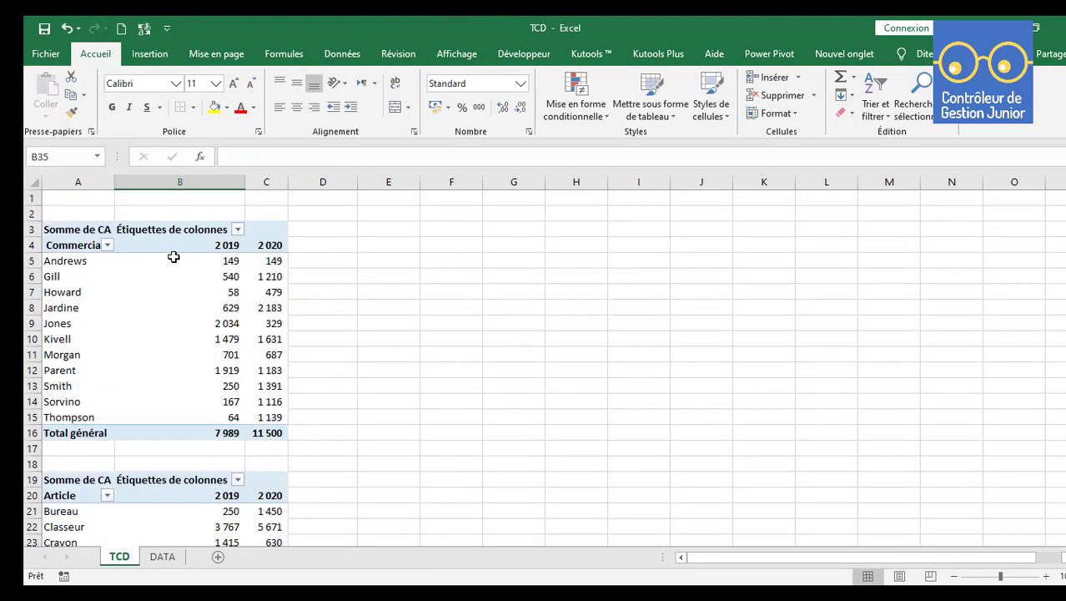
{"action": "left_click", "coordinate": [451, 307]}
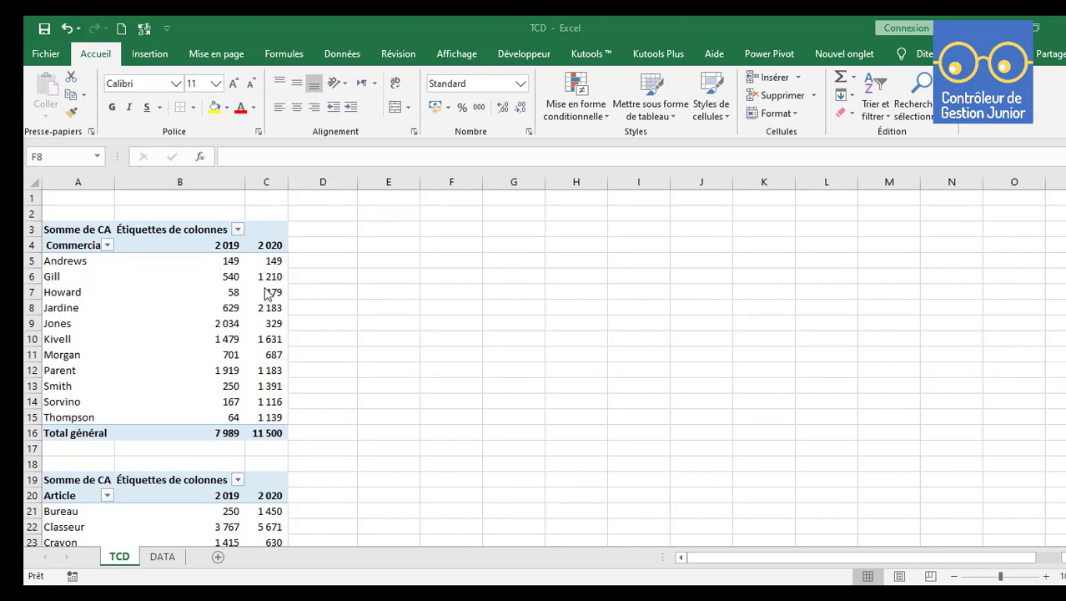
{"action": "scroll", "coordinate": [188, 367], "scroll_direction": "down", "scroll_amount": 3}
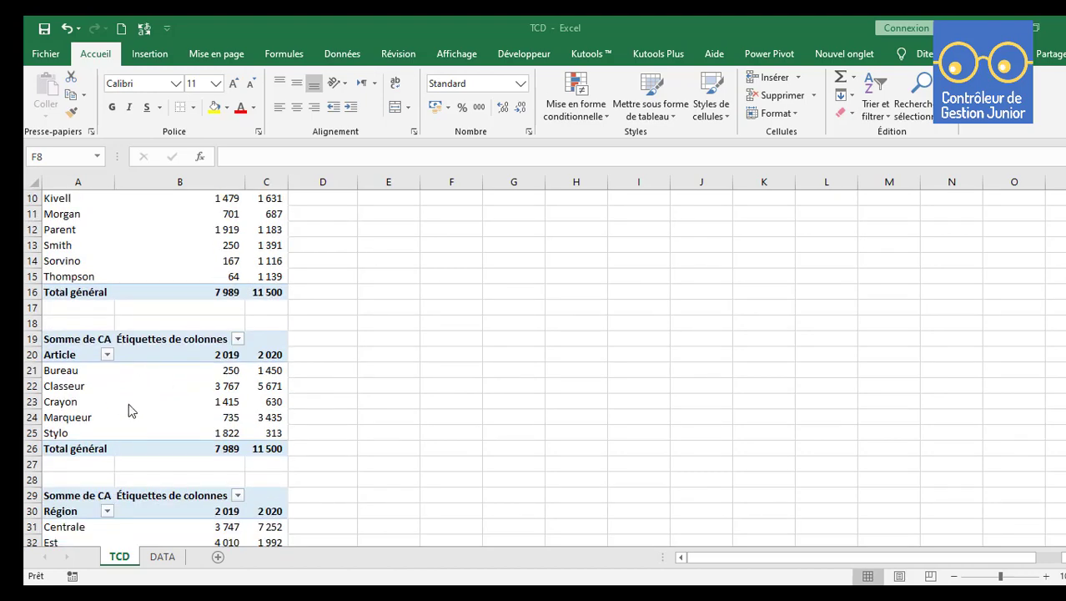
{"action": "scroll", "coordinate": [101, 391], "scroll_direction": "down", "scroll_amount": 3}
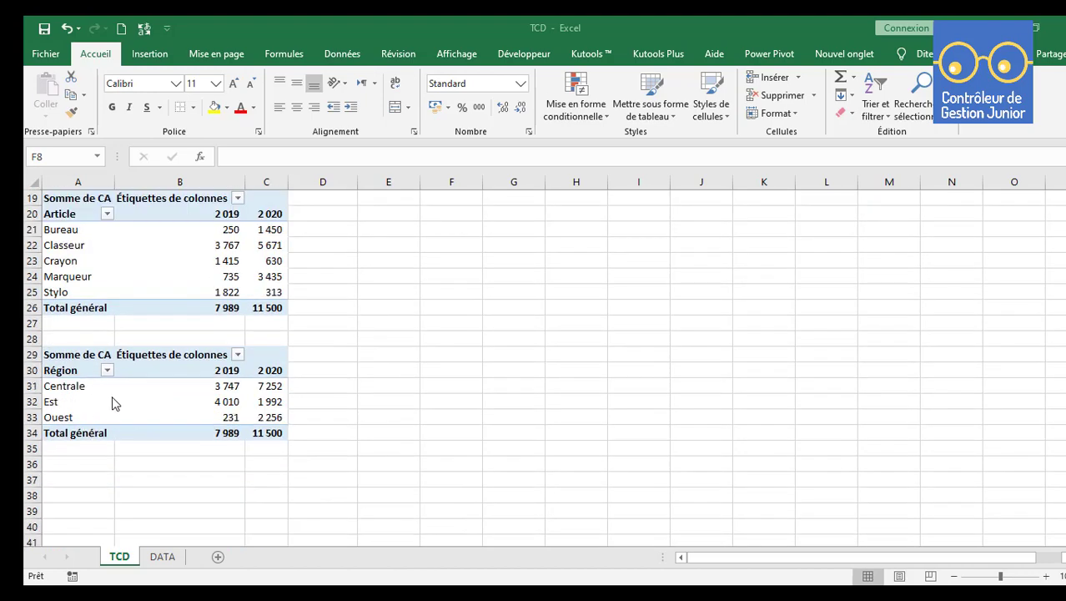
{"action": "scroll", "coordinate": [445, 349], "scroll_direction": "up", "scroll_amount": 6}
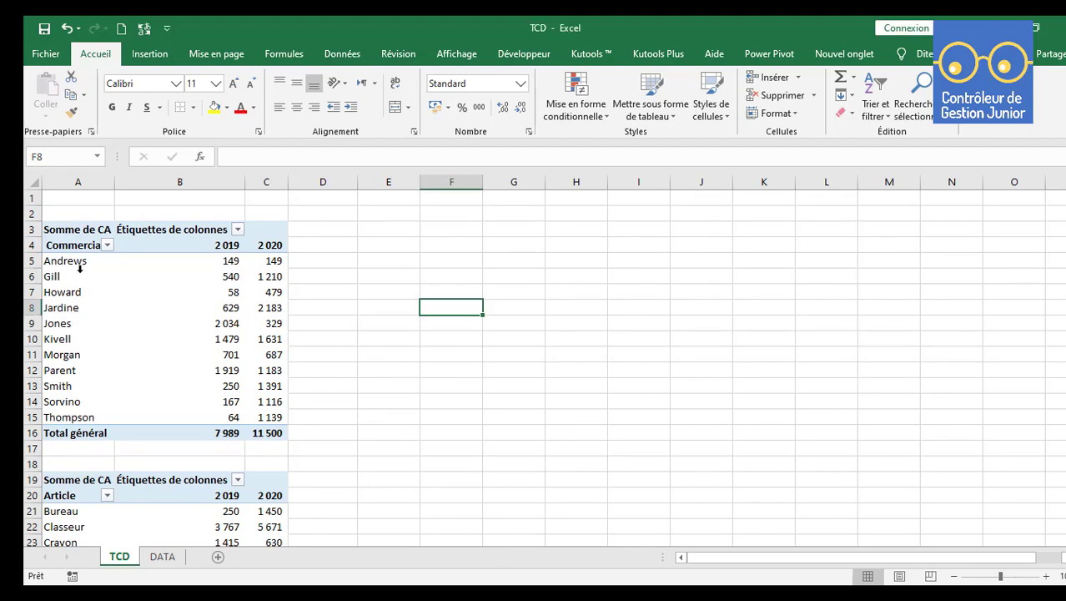
Copy the Commercial pivot table in A3:C16 and paste the copy at E3.
{"action": "left_click", "coordinate": [71, 277]}
{"action": "left_click", "coordinate": [155, 262]}
{"action": "left_click", "coordinate": [53, 227]}
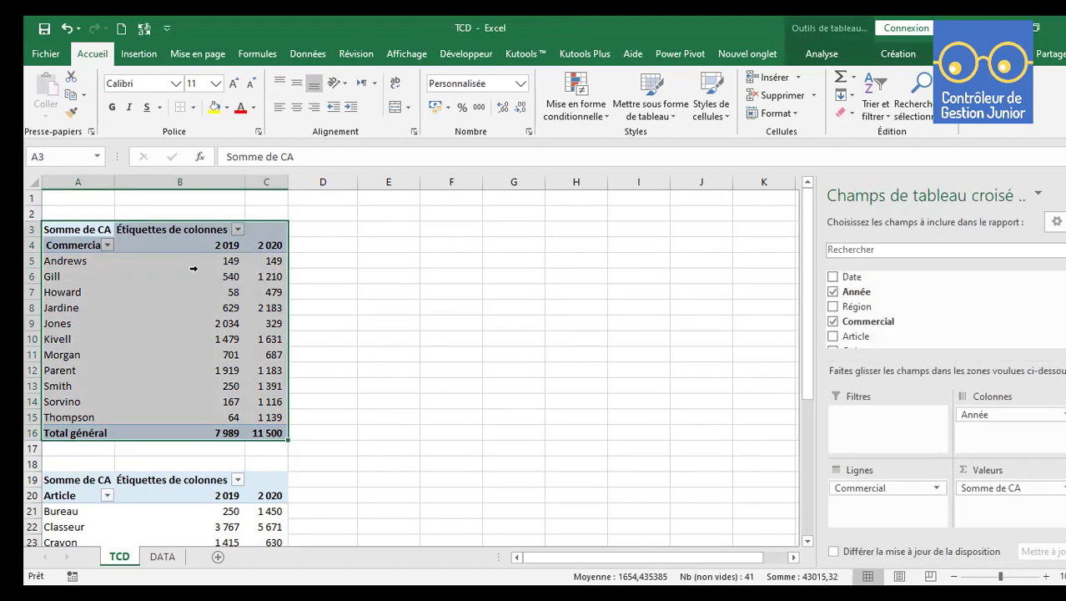
{"action": "key", "text": "ctrl+c"}
{"action": "left_click", "coordinate": [394, 228]}
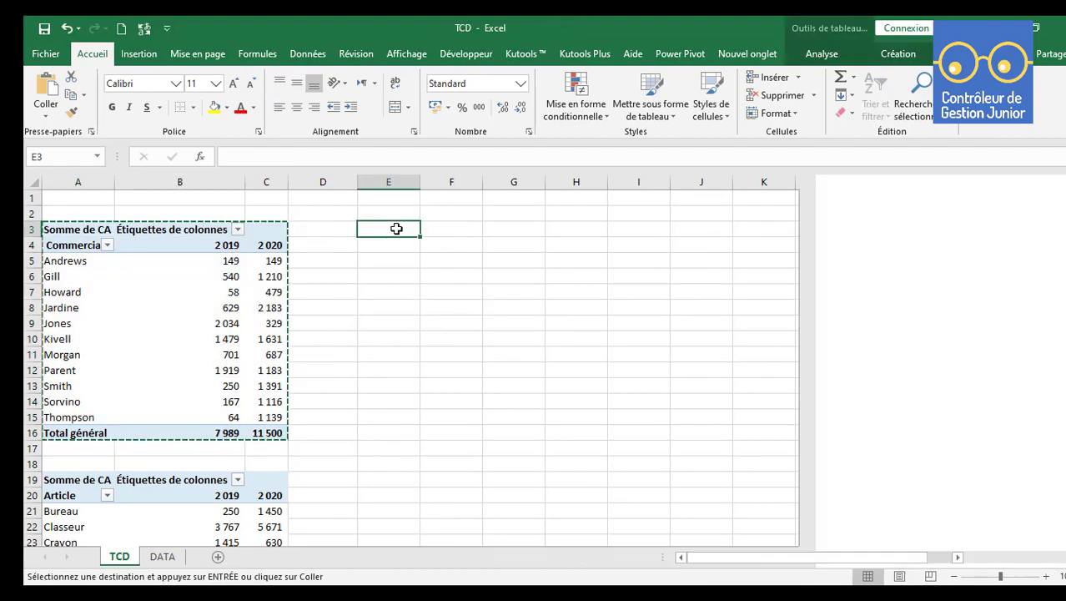
{"action": "key", "text": "ctrl+v"}
Add the Article field below Commercial in the rows of the pivot table copy at E3.
{"action": "left_click", "coordinate": [575, 326]}
{"action": "left_click", "coordinate": [428, 319]}
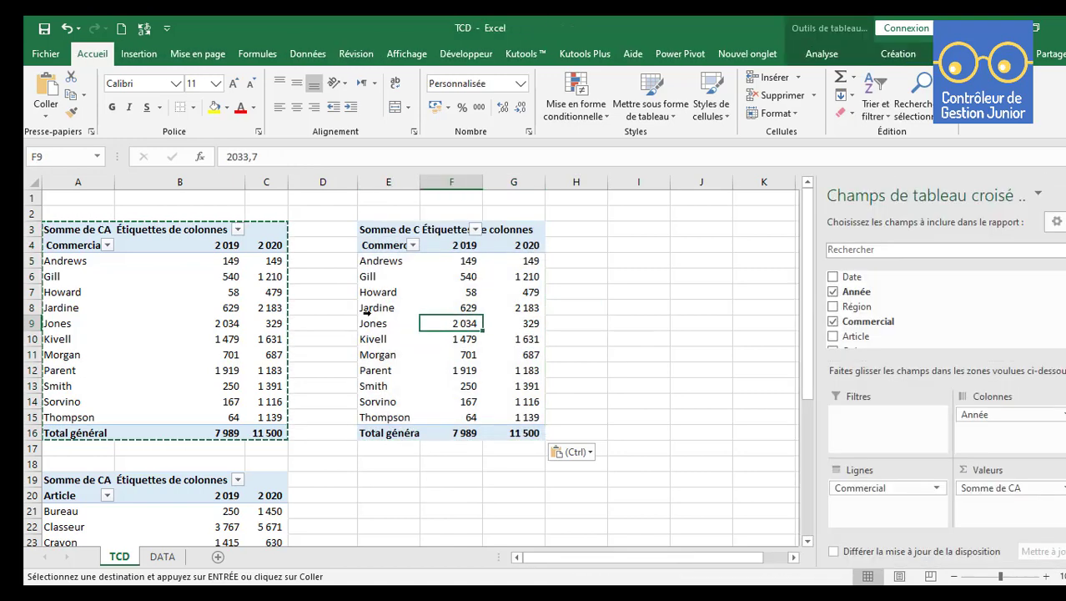
{"action": "left_click", "coordinate": [364, 308]}
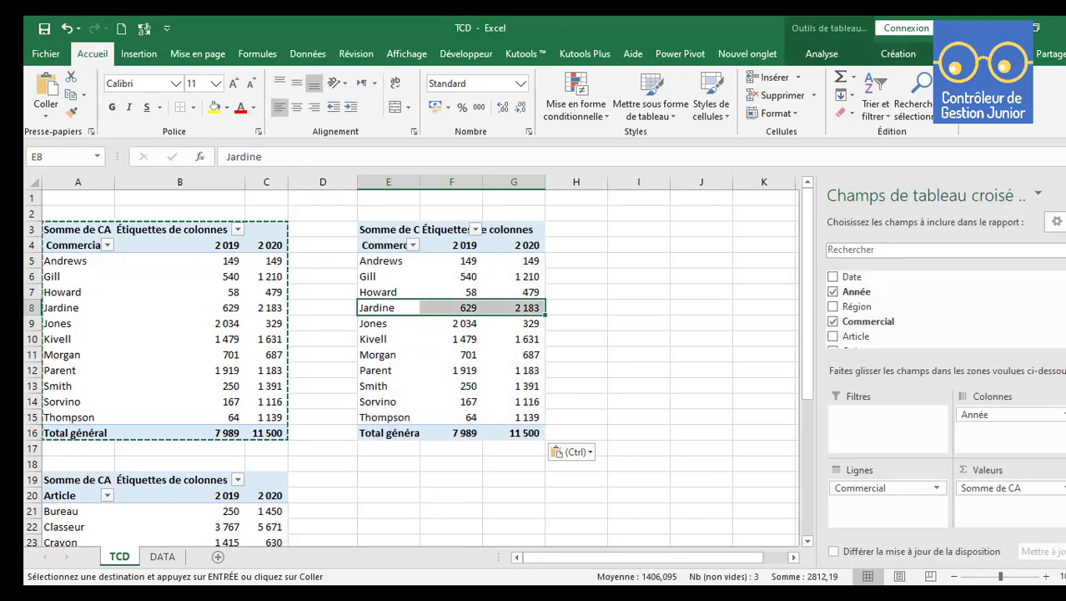
{"action": "scroll", "coordinate": [951, 309], "scroll_direction": "down", "scroll_amount": 2}
{"action": "scroll", "coordinate": [887, 324], "scroll_direction": "up", "scroll_amount": 1}
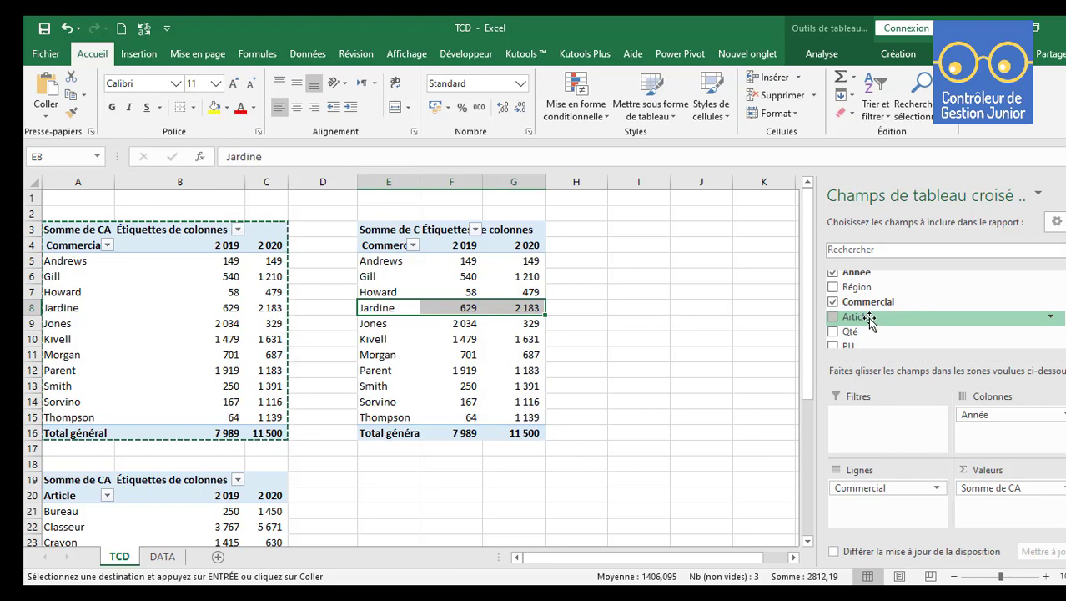
{"action": "left_click_drag", "start_coordinate": [869, 320], "coordinate": [881, 495]}
{"action": "left_click", "coordinate": [694, 387]}
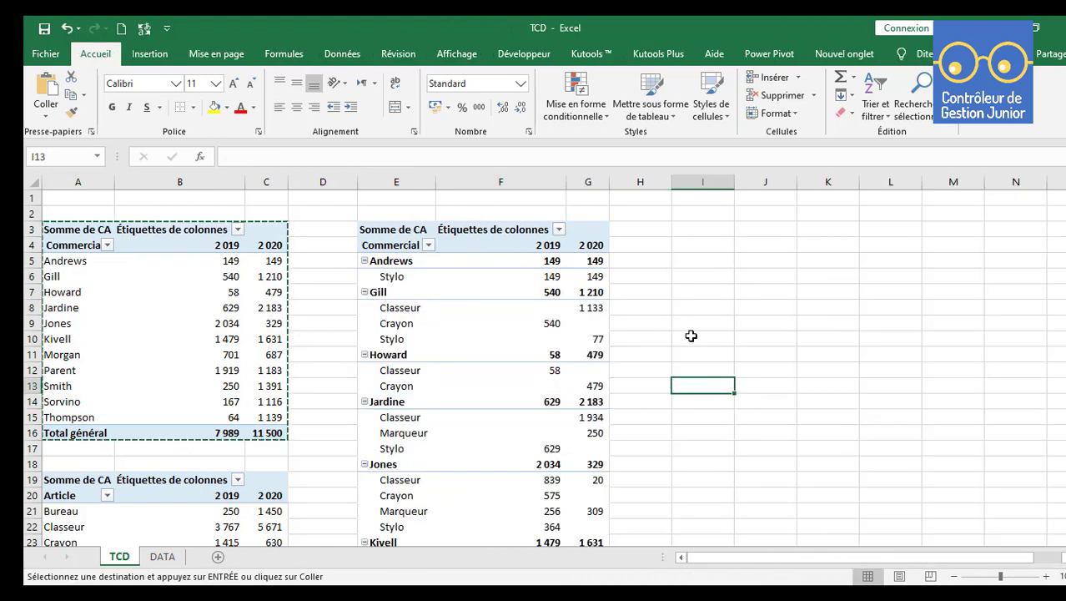
Move Article above Commercial in the rows of the pivot table at E3.
{"action": "left_click", "coordinate": [450, 290]}
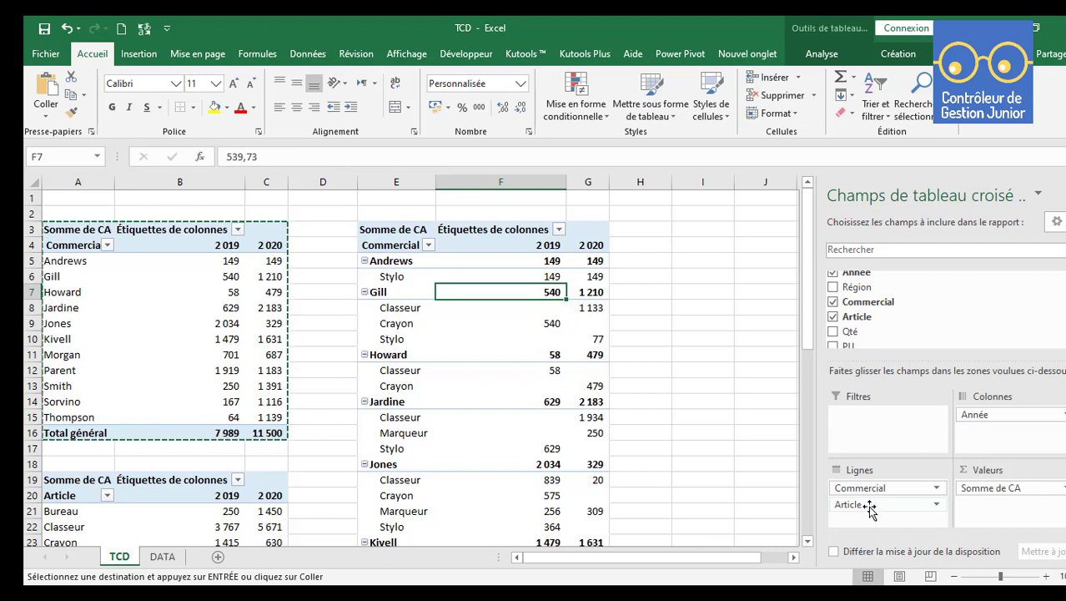
{"action": "left_click_drag", "start_coordinate": [869, 506], "coordinate": [872, 488]}
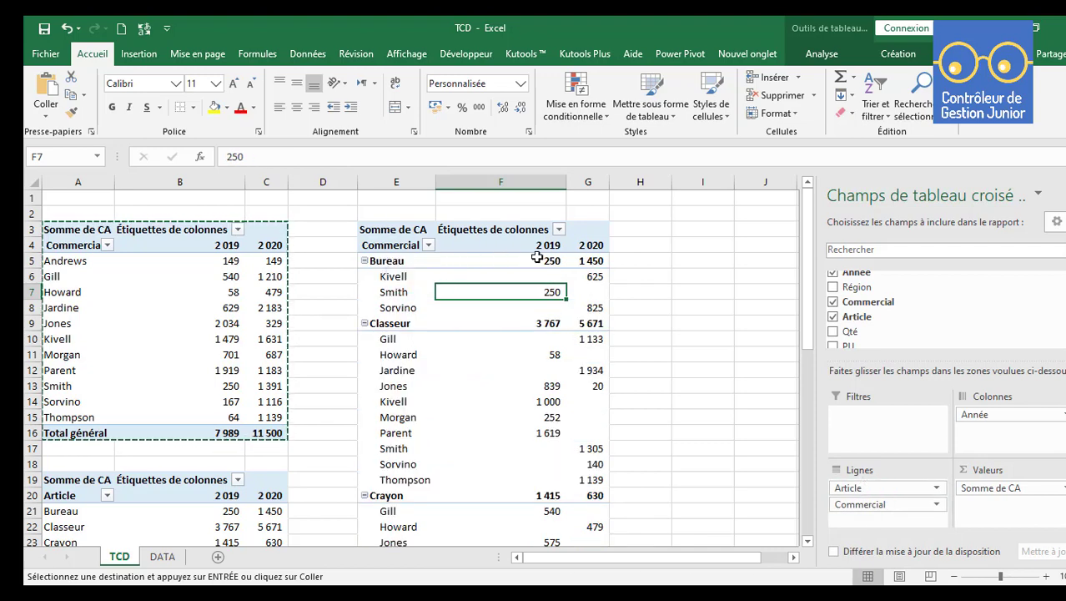
{"action": "mouse_move", "coordinate": [548, 261]}
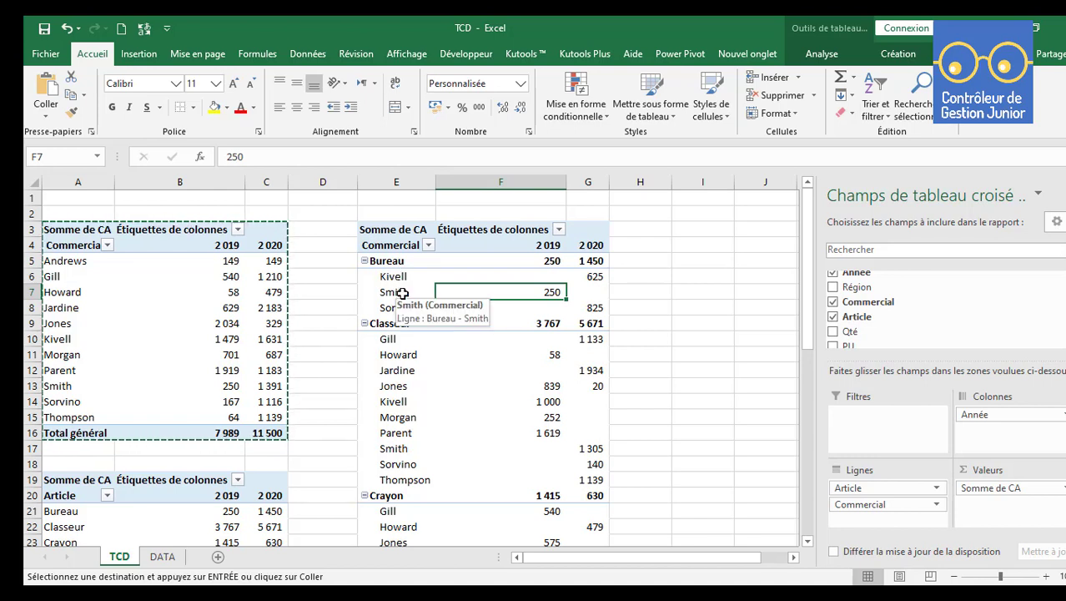
{"action": "scroll", "coordinate": [918, 309], "scroll_direction": "down", "scroll_amount": 3}
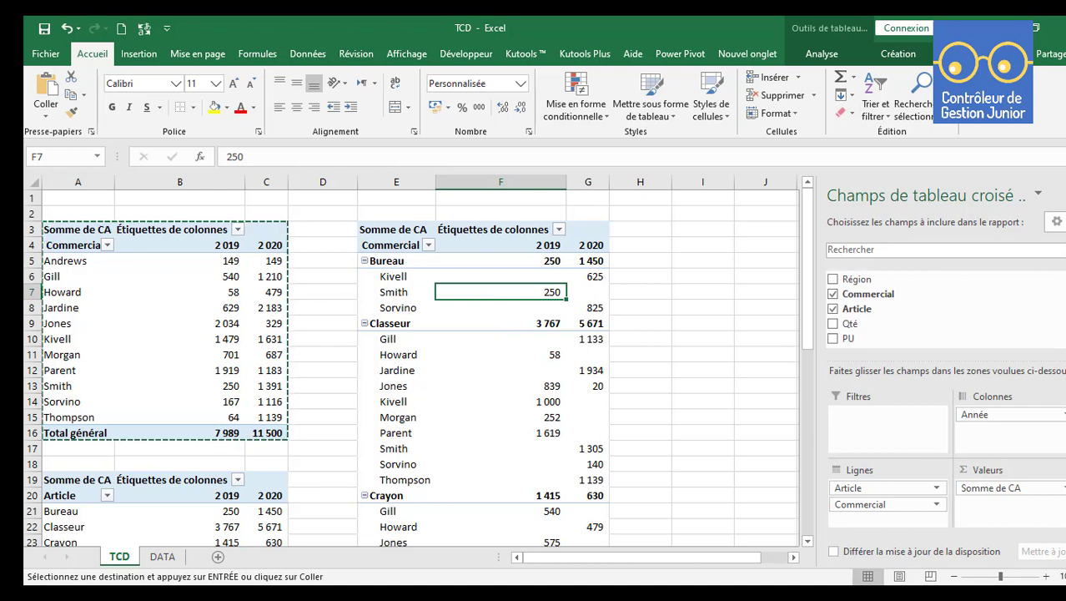
{"action": "scroll", "coordinate": [918, 309], "scroll_direction": "up", "scroll_amount": 3}
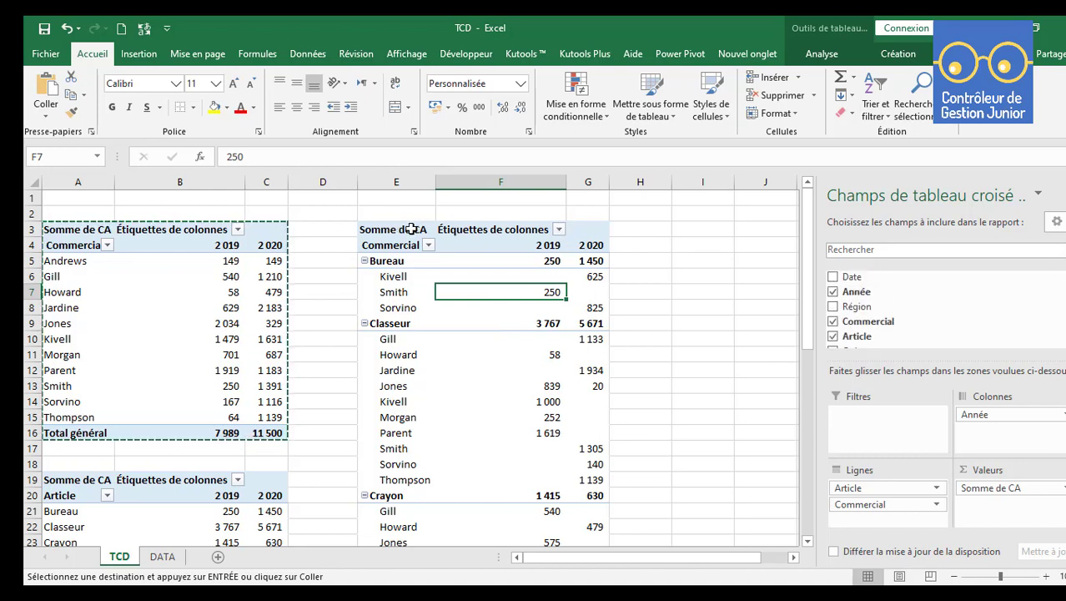
Filter the column labels of the pivot table at E3 to show only 2020.
{"action": "left_click", "coordinate": [398, 231]}
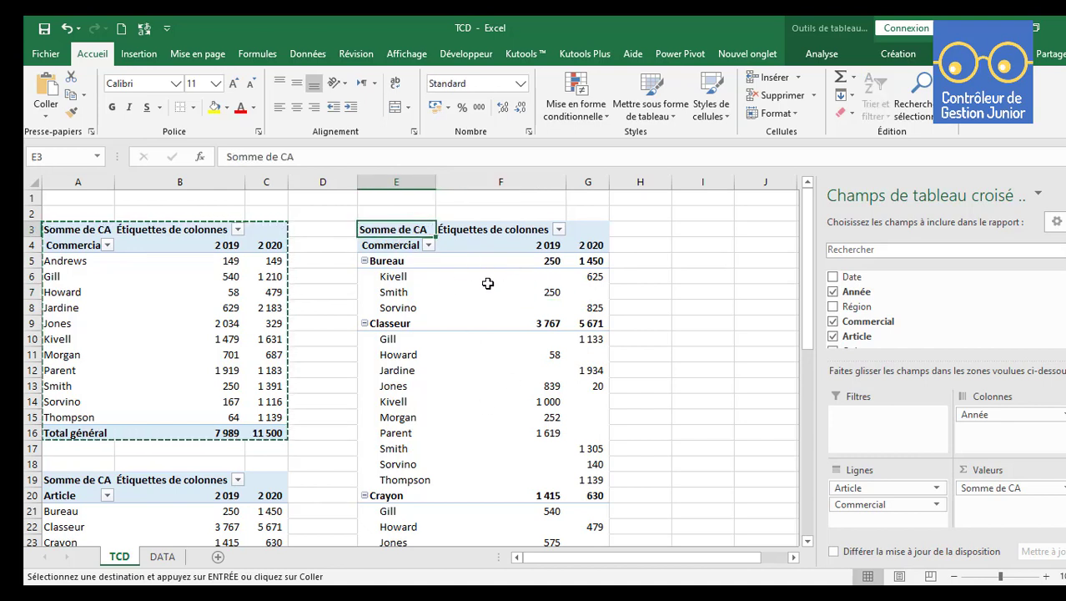
{"action": "left_click", "coordinate": [438, 231]}
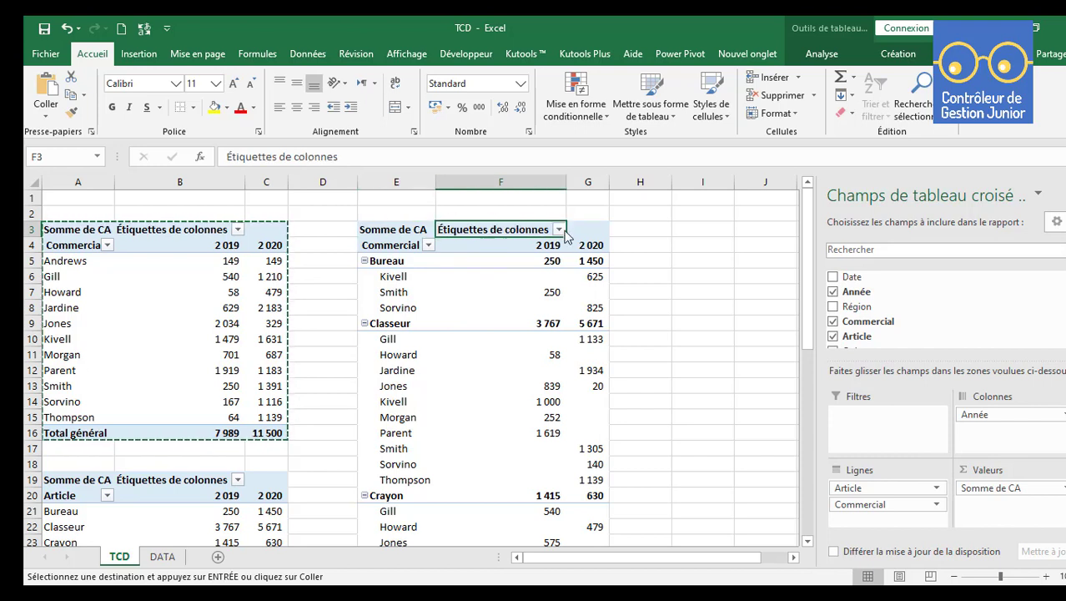
{"action": "left_click", "coordinate": [558, 230]}
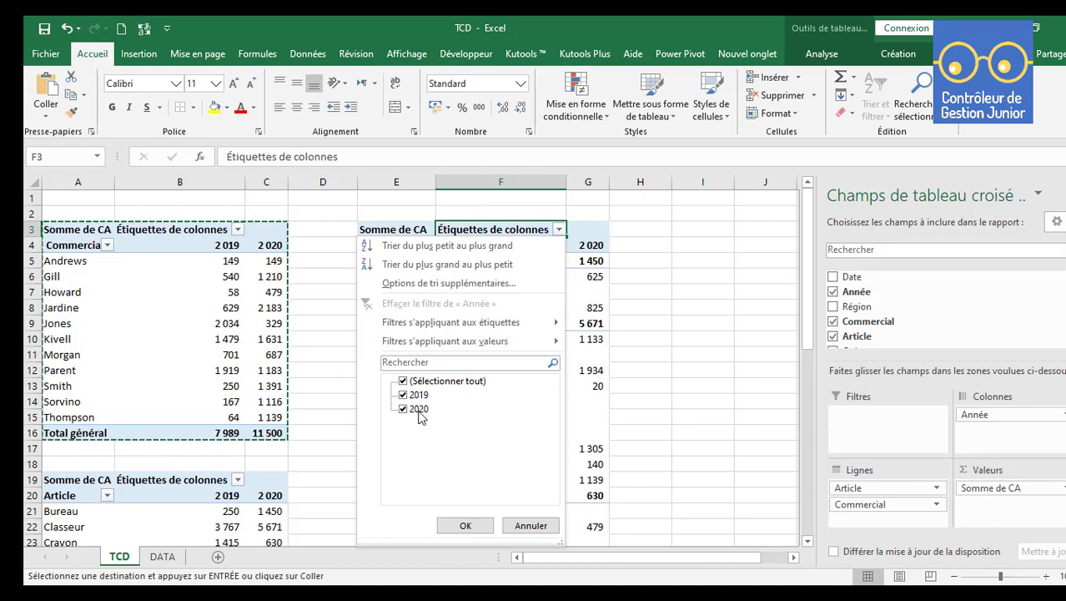
{"action": "left_click", "coordinate": [419, 398]}
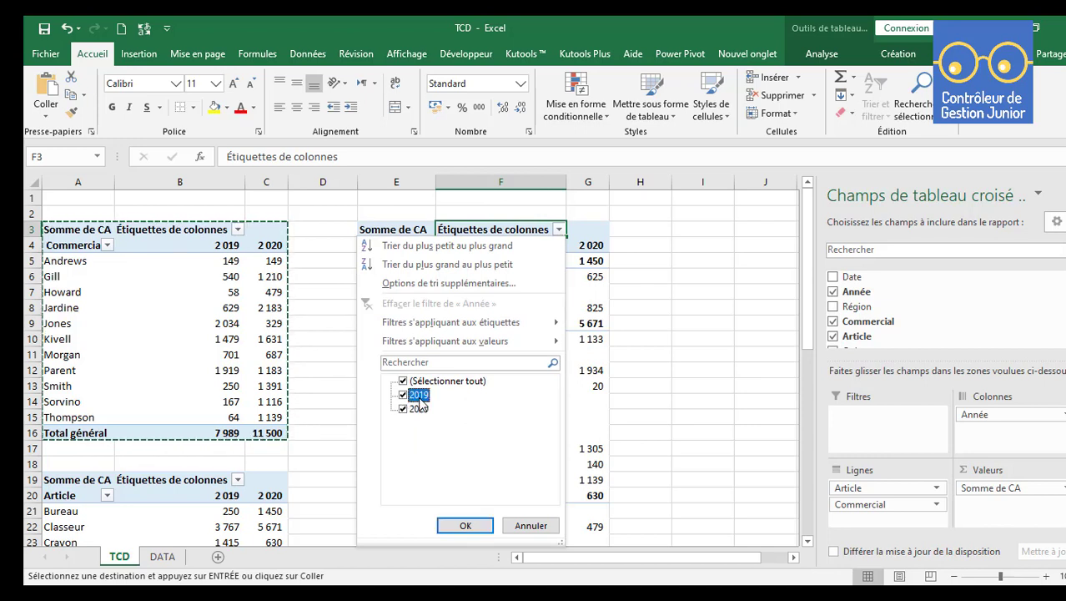
{"action": "left_click", "coordinate": [466, 525]}
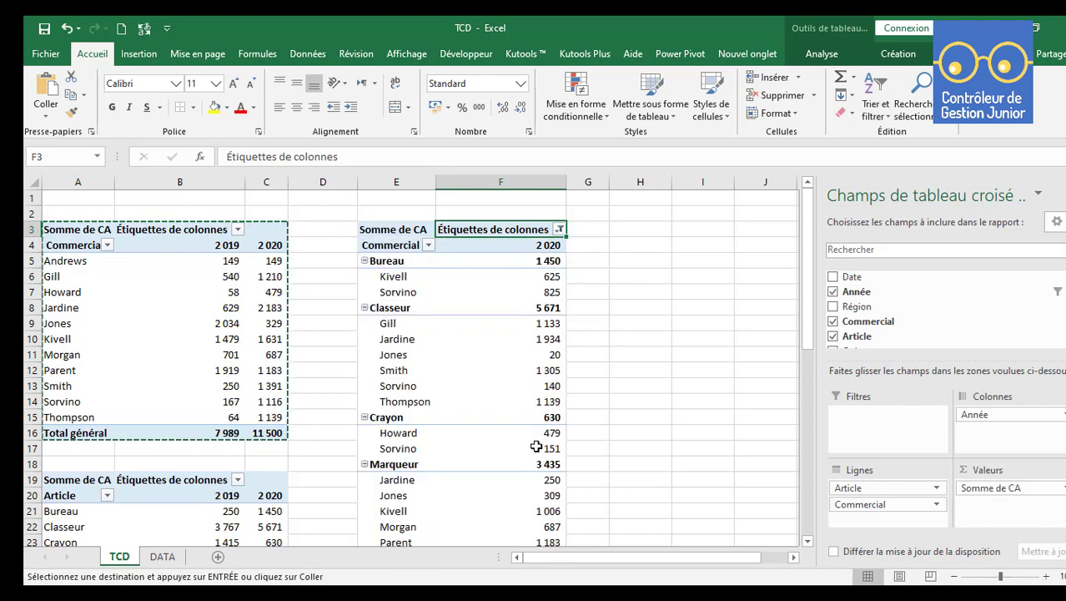
Include 2019 again in the column label filter of the pivot table at E3.
{"action": "left_click", "coordinate": [559, 228]}
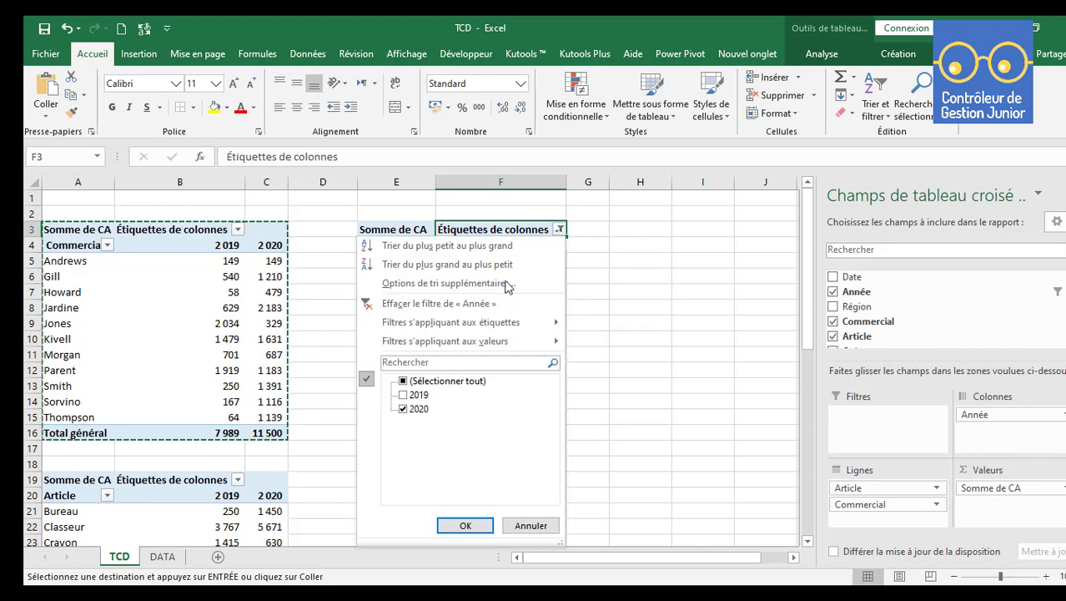
{"action": "left_click", "coordinate": [407, 402]}
{"action": "left_click", "coordinate": [405, 395]}
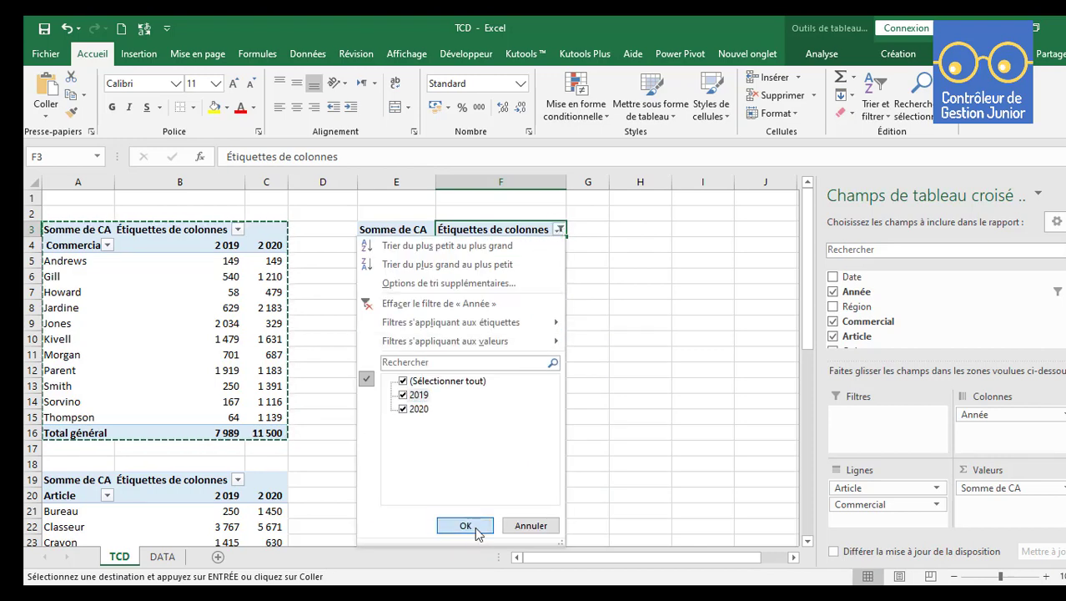
{"action": "left_click", "coordinate": [466, 526]}
Move Année to the report filter of the article and salesperson pivot table and allow selecting multiple items.
{"action": "left_click_drag", "start_coordinate": [889, 296], "coordinate": [872, 417]}
{"action": "left_click", "coordinate": [539, 228]}
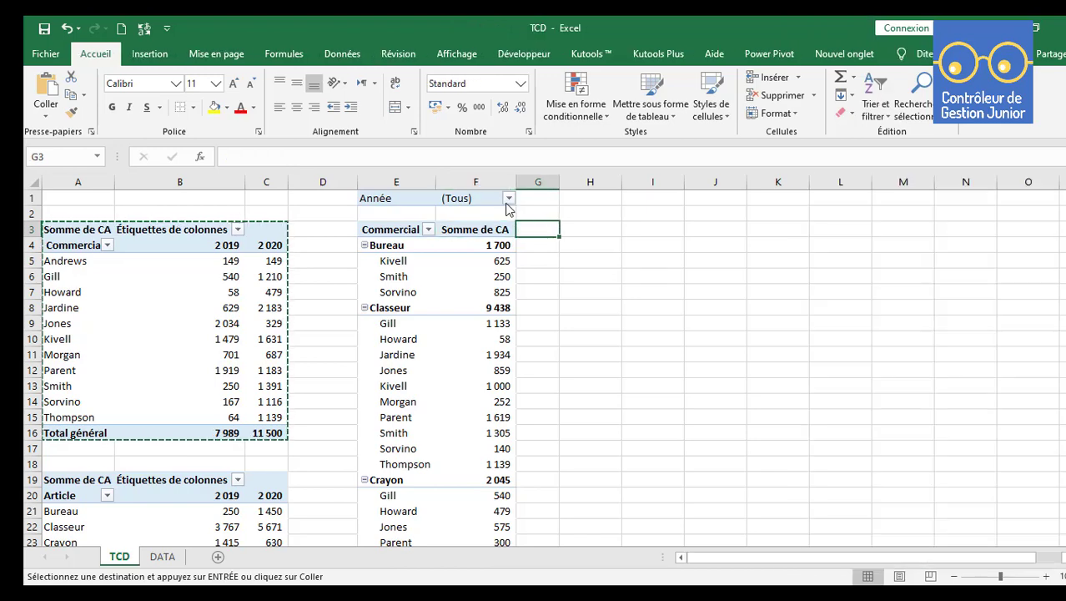
{"action": "left_click", "coordinate": [508, 197]}
{"action": "left_click", "coordinate": [336, 370]}
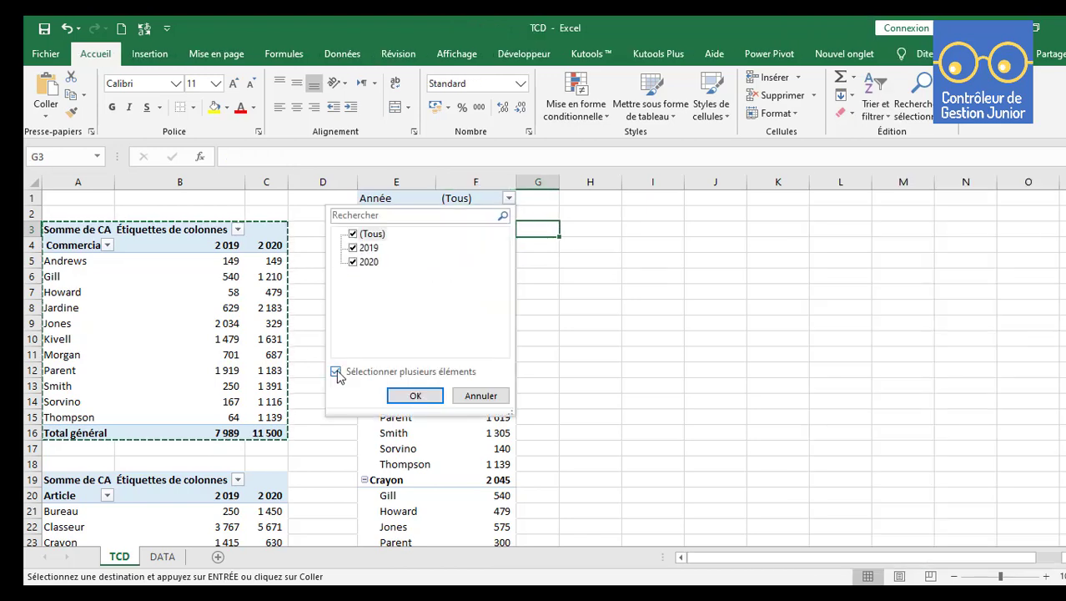
{"action": "left_click", "coordinate": [414, 396]}
{"action": "left_click", "coordinate": [564, 265]}
{"action": "left_click", "coordinate": [584, 305]}
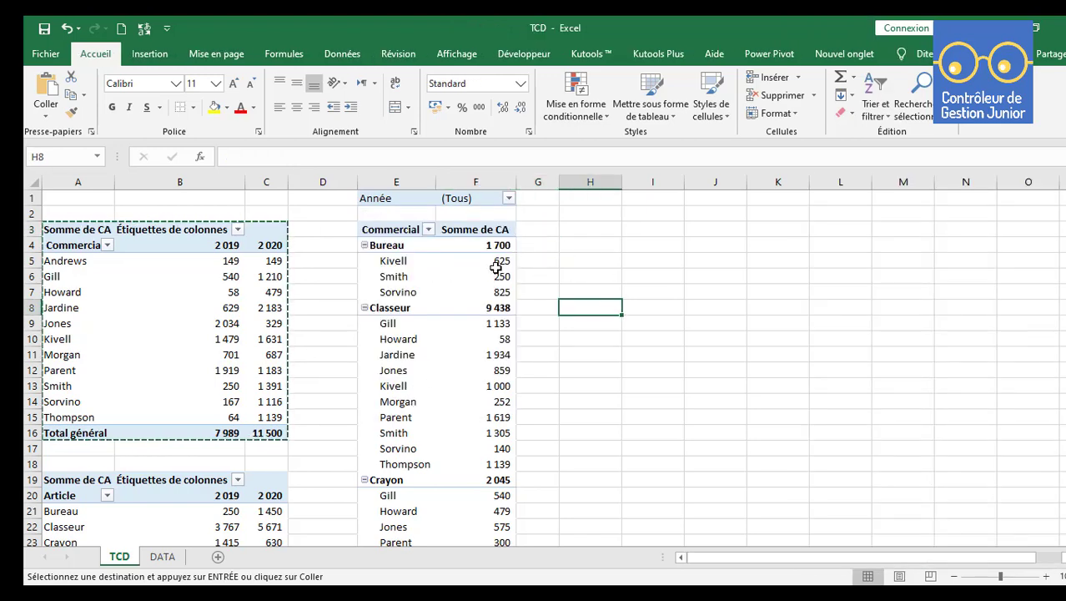
Set the Année report filter in F1 to show only 2019.
{"action": "scroll", "coordinate": [496, 265], "scroll_direction": "down", "scroll_amount": 7}
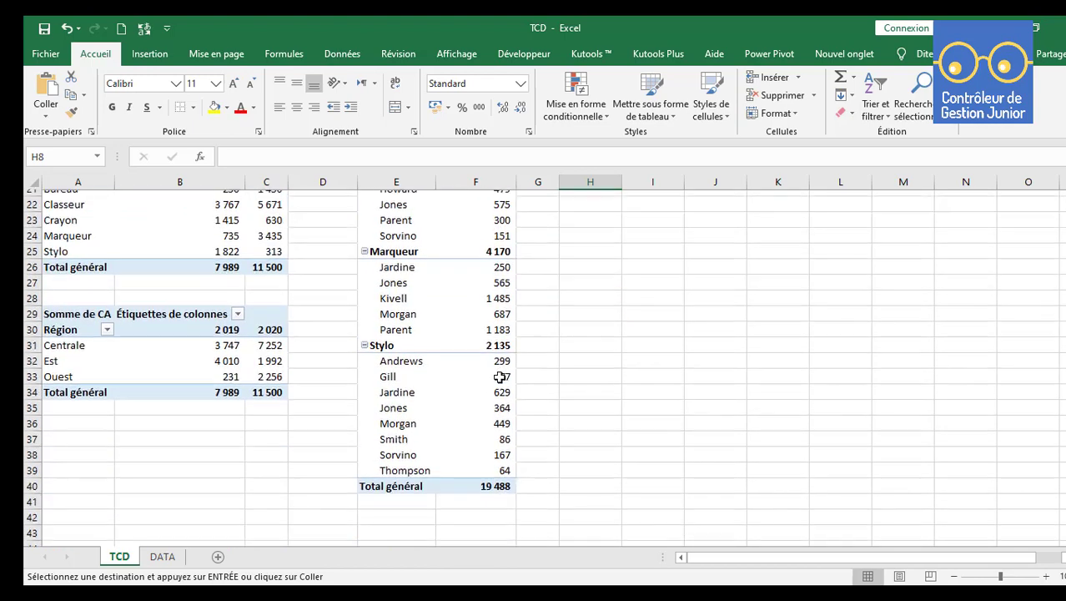
{"action": "scroll", "coordinate": [499, 377], "scroll_direction": "up", "scroll_amount": 7}
{"action": "left_click", "coordinate": [509, 199]}
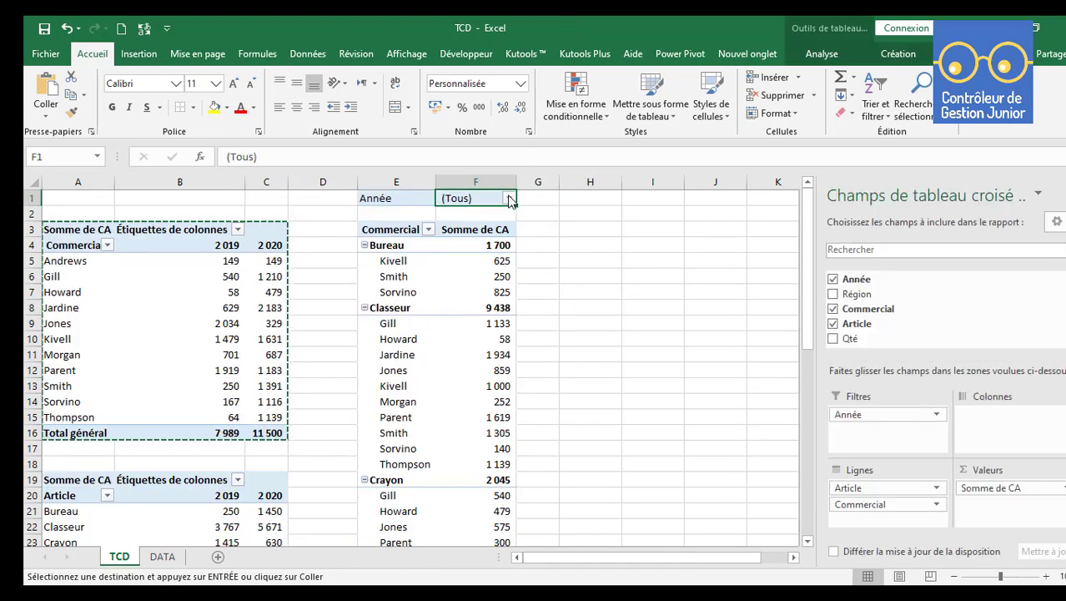
{"action": "left_click", "coordinate": [354, 262]}
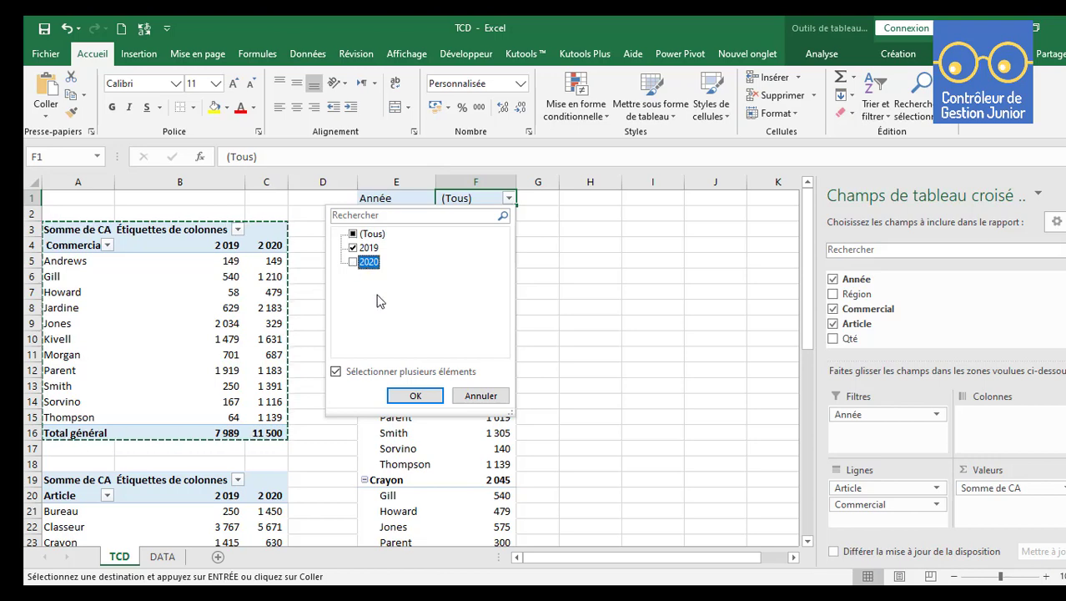
{"action": "left_click", "coordinate": [415, 396]}
Add the Qté field as a sum below Somme de CA in the values of the filtered pivot table.
{"action": "left_click_drag", "start_coordinate": [479, 245], "coordinate": [494, 511]}
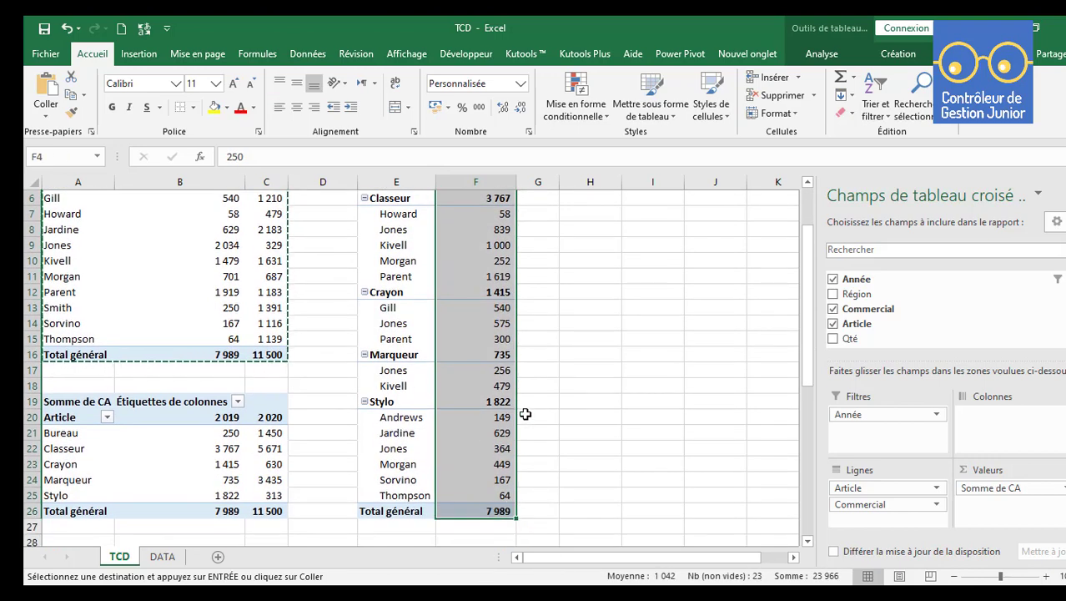
{"action": "scroll", "coordinate": [488, 392], "scroll_direction": "up", "scroll_amount": 2}
{"action": "left_click", "coordinate": [470, 308]}
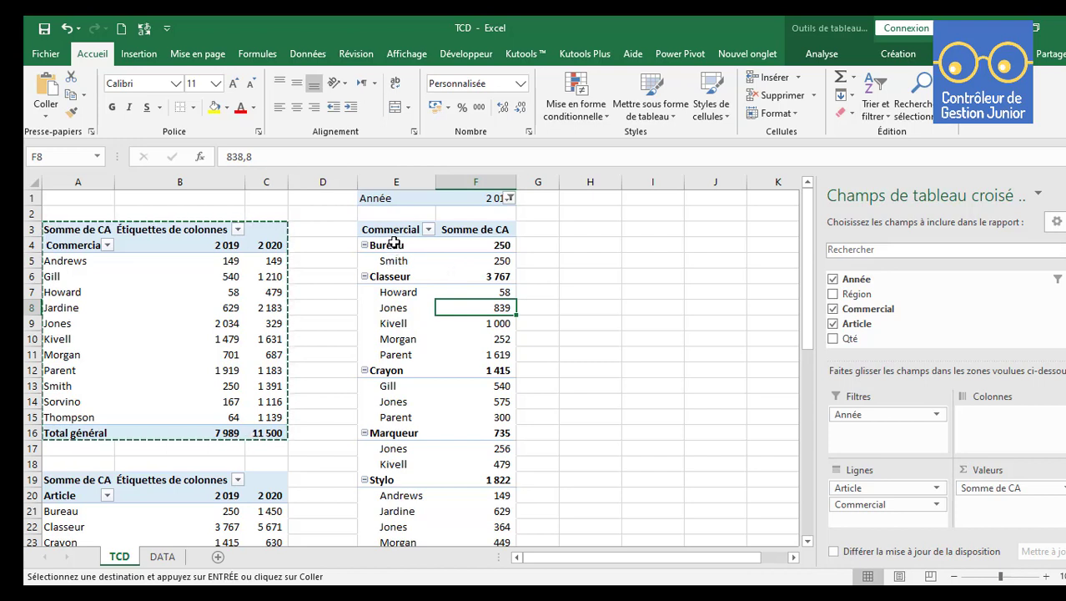
{"action": "left_click_drag", "start_coordinate": [850, 338], "coordinate": [1021, 497]}
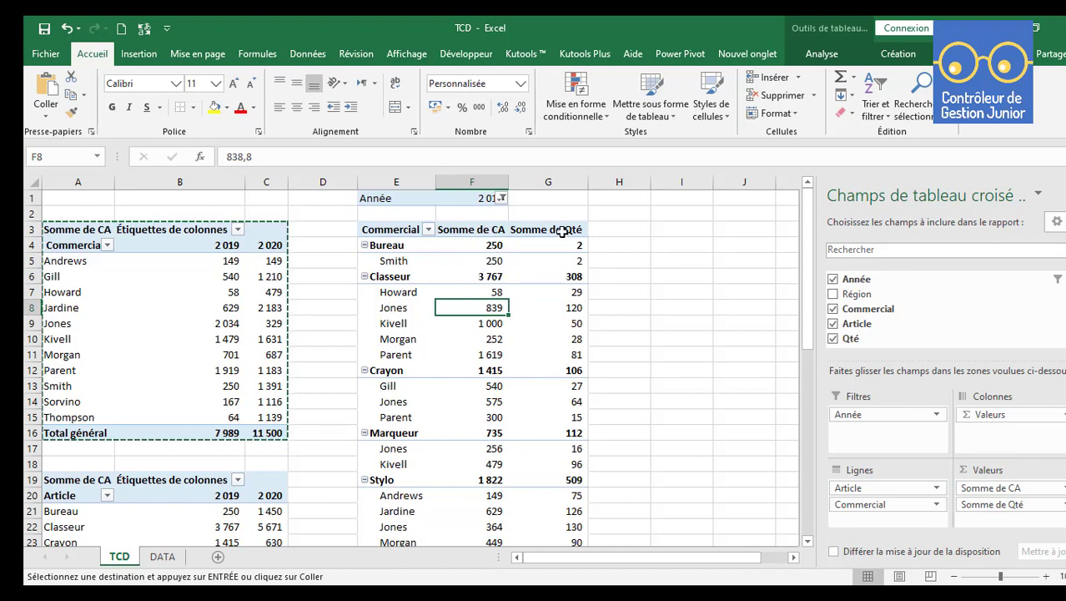
Rename the Somme de CA header in F3 as CA, preceded by a space to differ from the source field.
{"action": "left_click", "coordinate": [472, 230]}
{"action": "type", "text": "CA"}
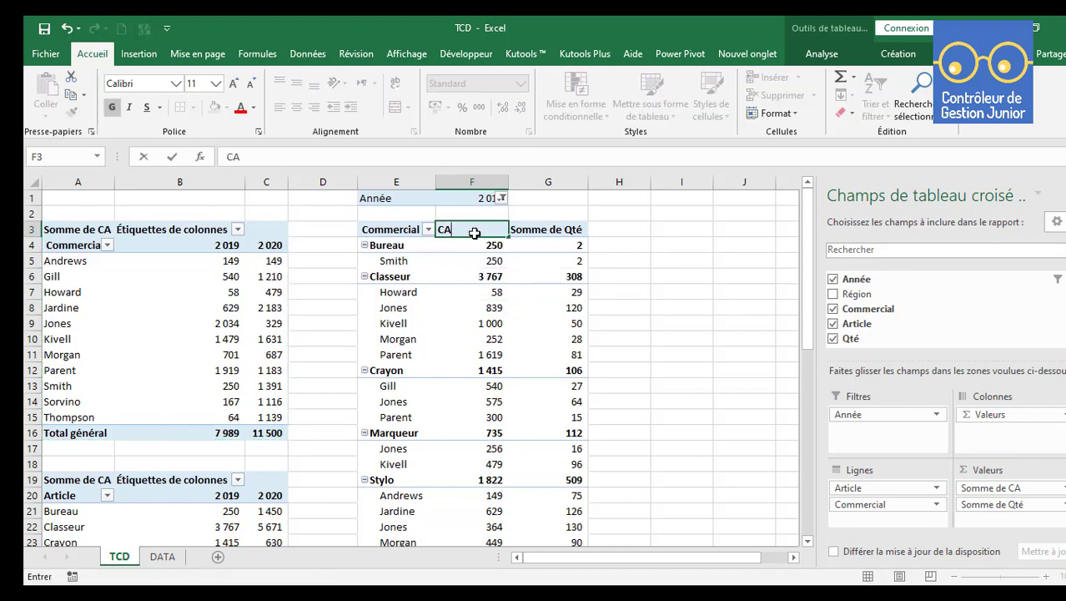
{"action": "key", "text": "Return"}
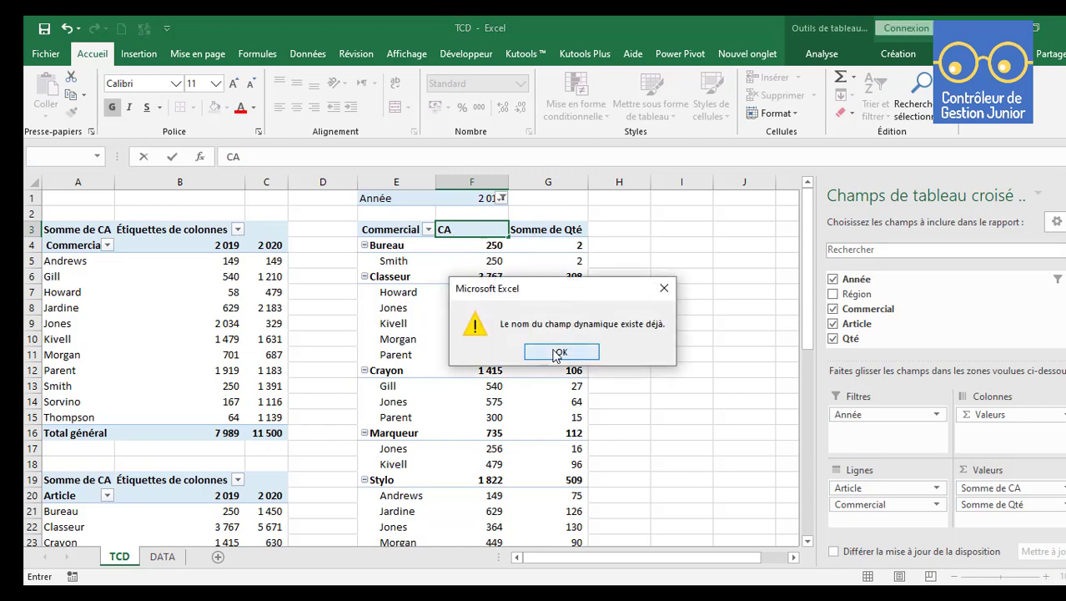
{"action": "left_click", "coordinate": [562, 351]}
{"action": "key", "text": "Escape"}
{"action": "type", "text": "CA"}
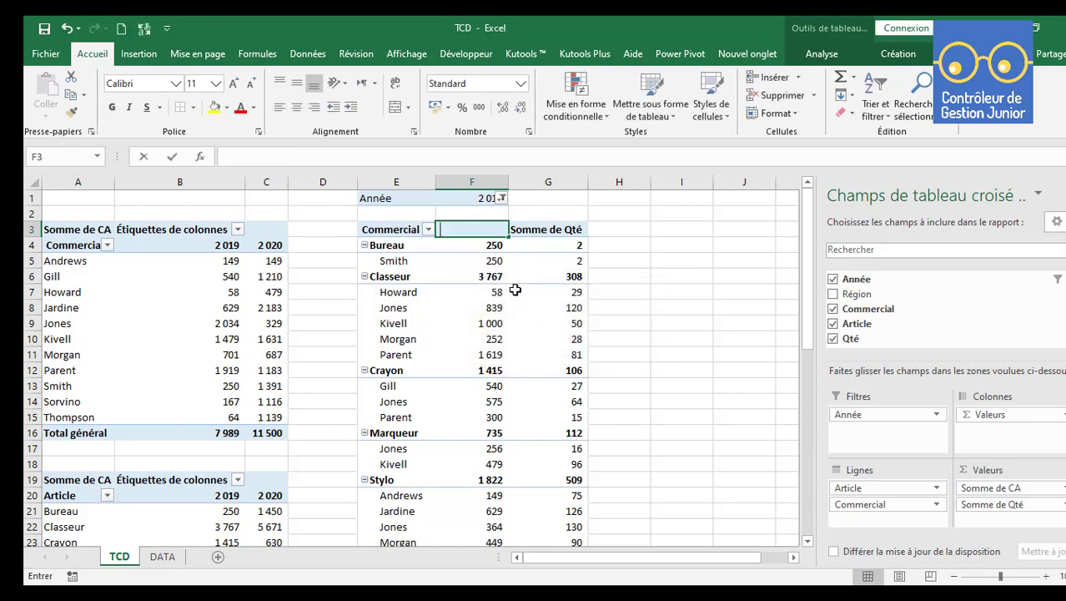
{"action": "key", "text": "Return"}
Rename the Somme de Qté header in G3 as Qté, preceded by a space.
{"action": "key", "text": "Right"}
{"action": "key", "text": "Up"}
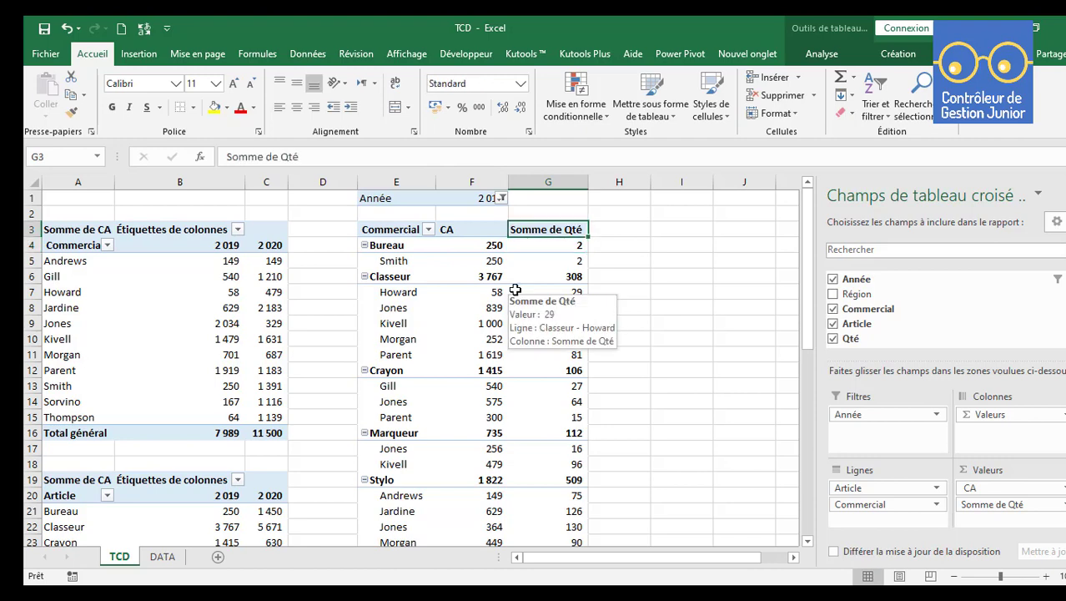
{"action": "key", "text": "BackSpace"}
{"action": "type", "text": "Qté"}
{"action": "key", "text": "Return"}
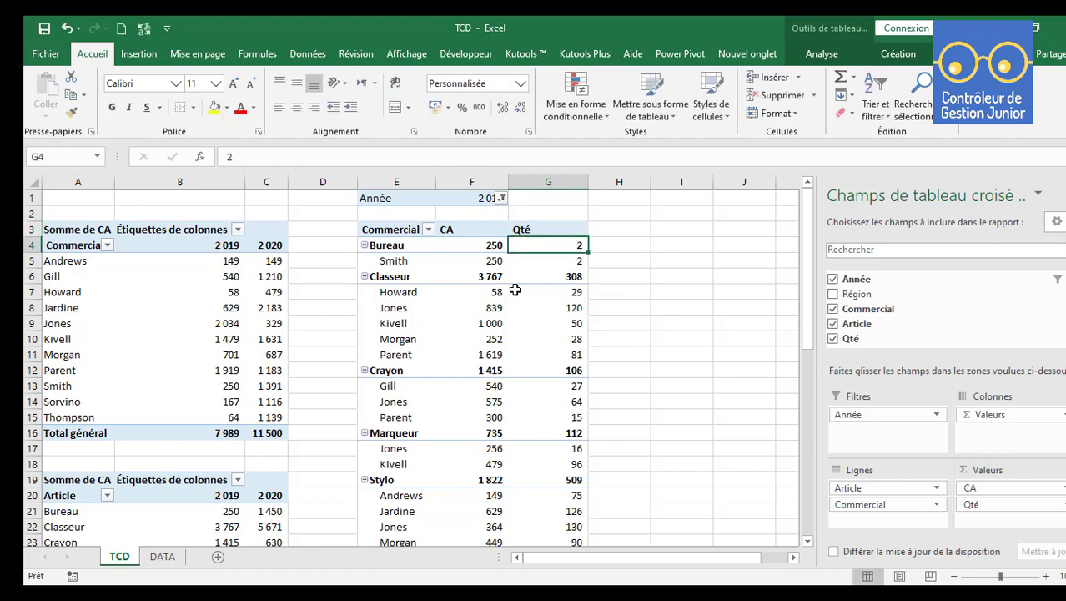
Rename the row label header in E3 as Articles.
{"action": "key", "text": "Up"}
{"action": "key", "text": "Left"}
{"action": "key", "text": "Left"}
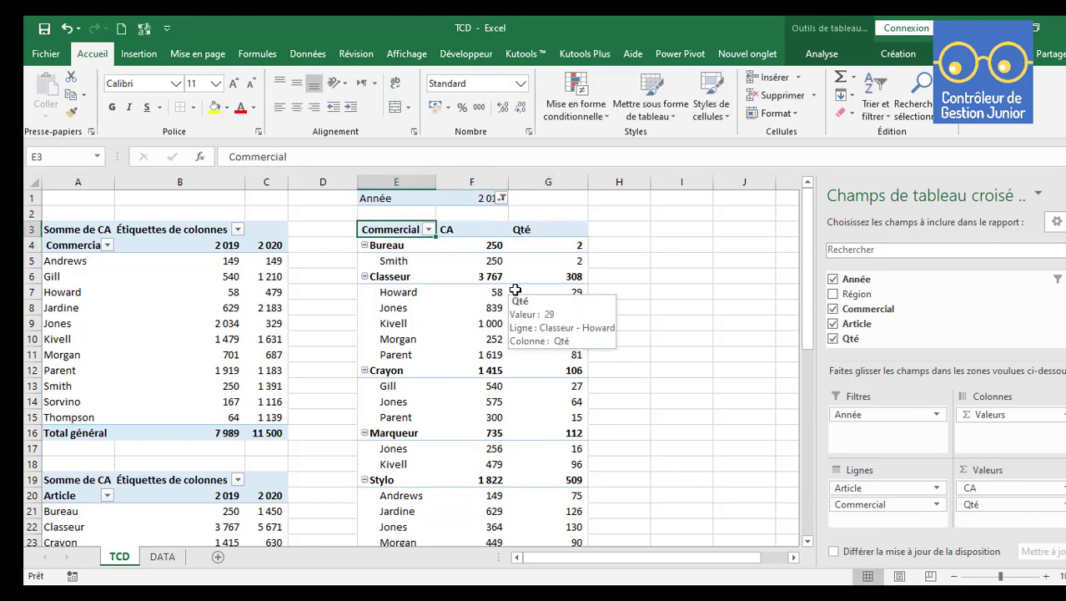
{"action": "type", "text": "Articles"}
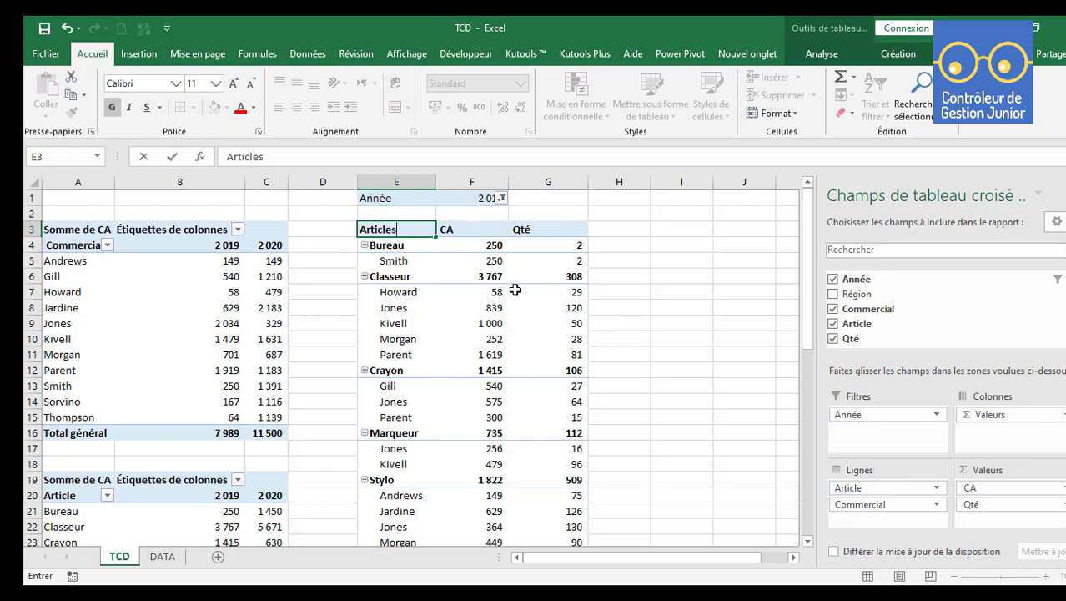
{"action": "key", "text": "Return"}
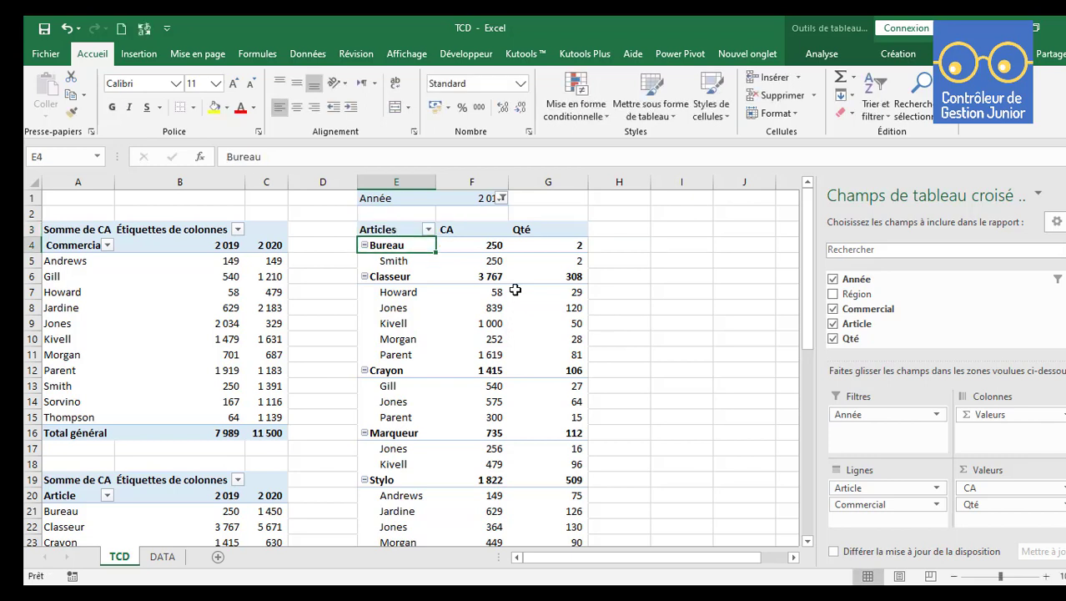
{"action": "left_click", "coordinate": [494, 247]}
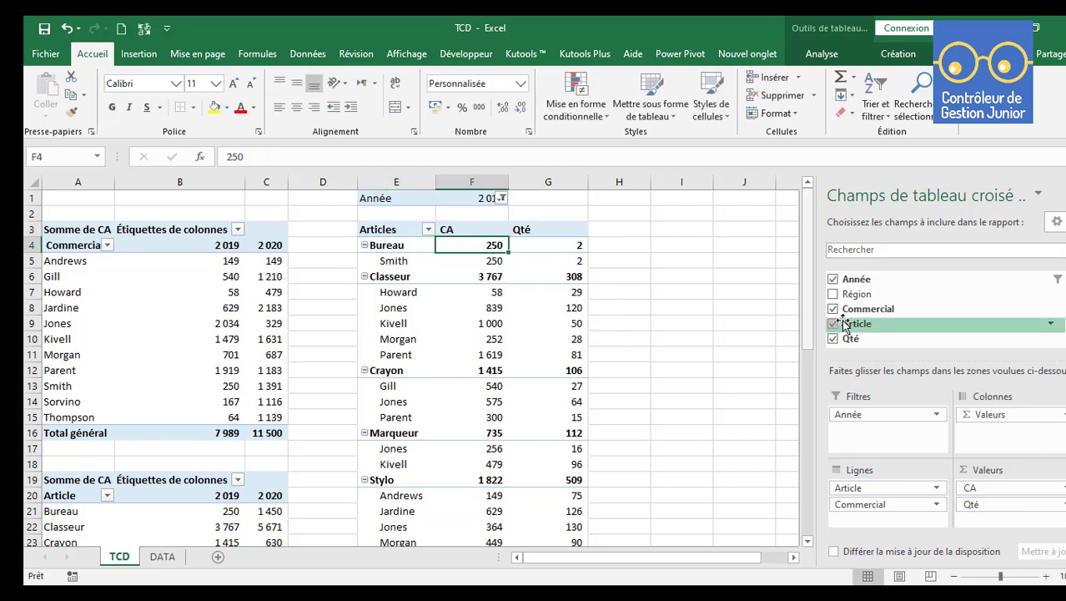
{"action": "left_click_drag", "start_coordinate": [804, 325], "coordinate": [803, 242]}
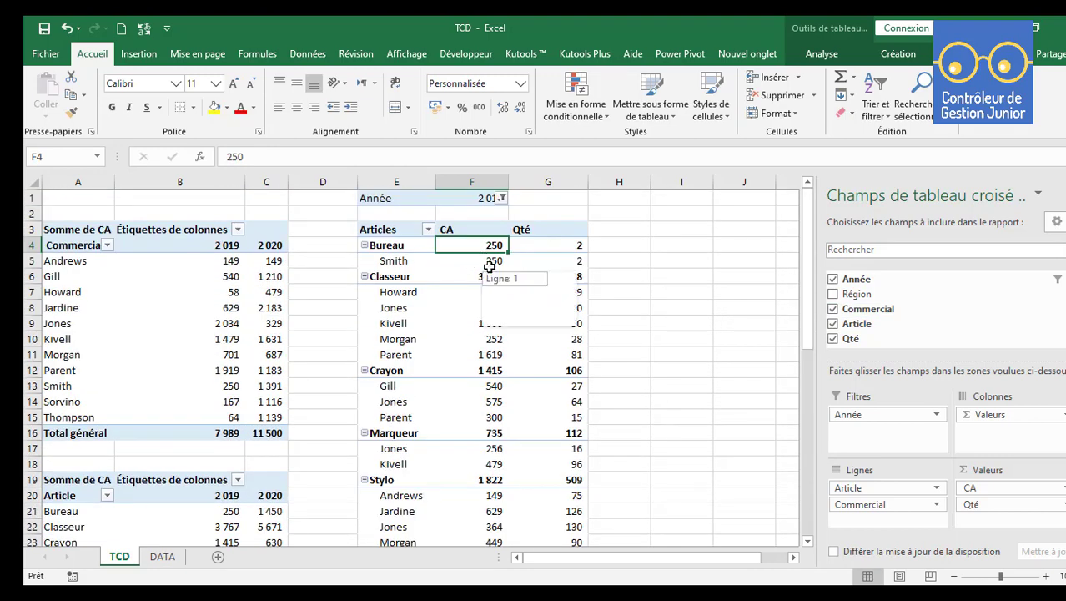
{"action": "left_click_drag", "start_coordinate": [489, 266], "coordinate": [552, 230]}
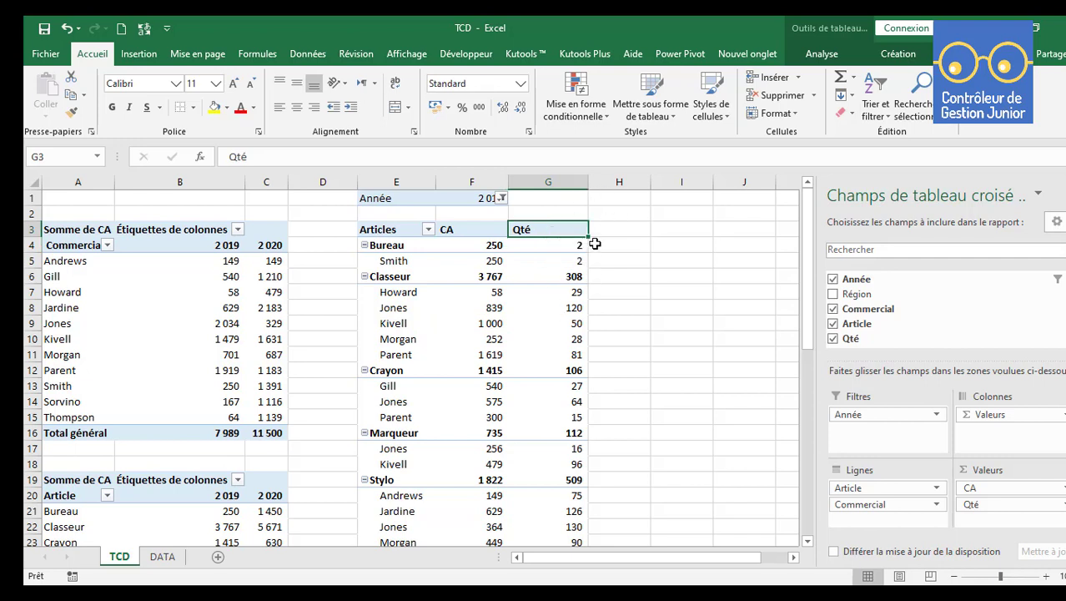
Start a calculated field named PMV for the filtered pivot table and clear its default formula down to the equals sign.
{"action": "mouse_move", "coordinate": [553, 323]}
{"action": "left_click", "coordinate": [542, 261]}
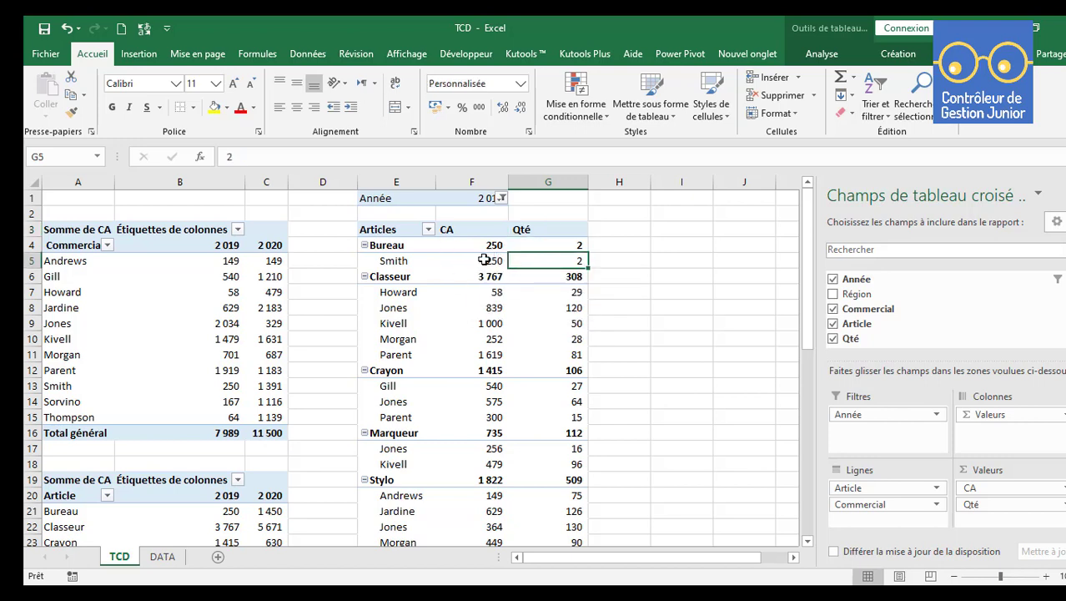
{"action": "left_click", "coordinate": [822, 55]}
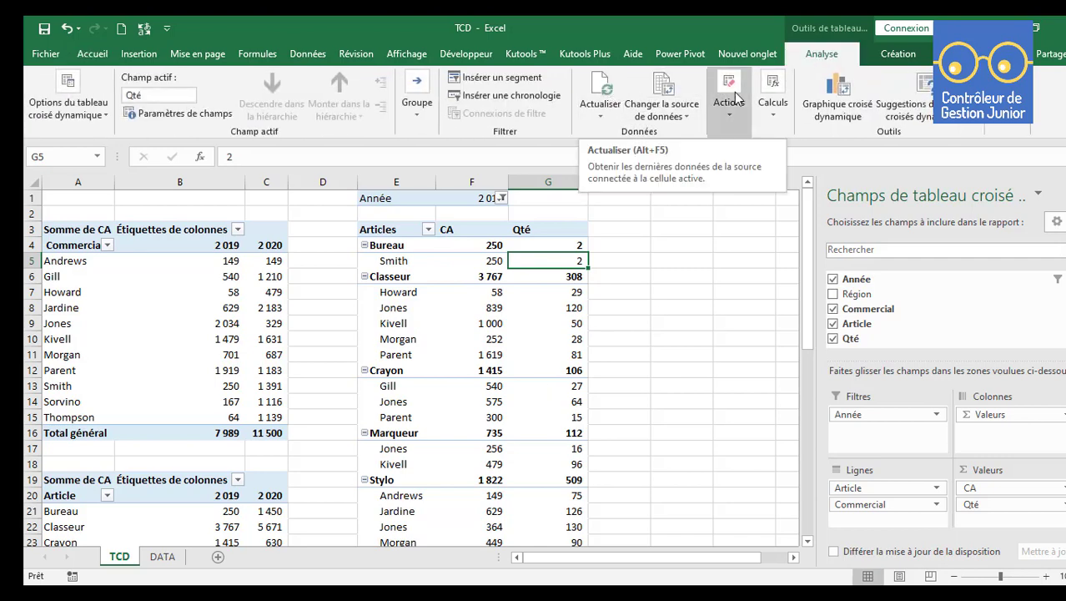
{"action": "left_click", "coordinate": [774, 108]}
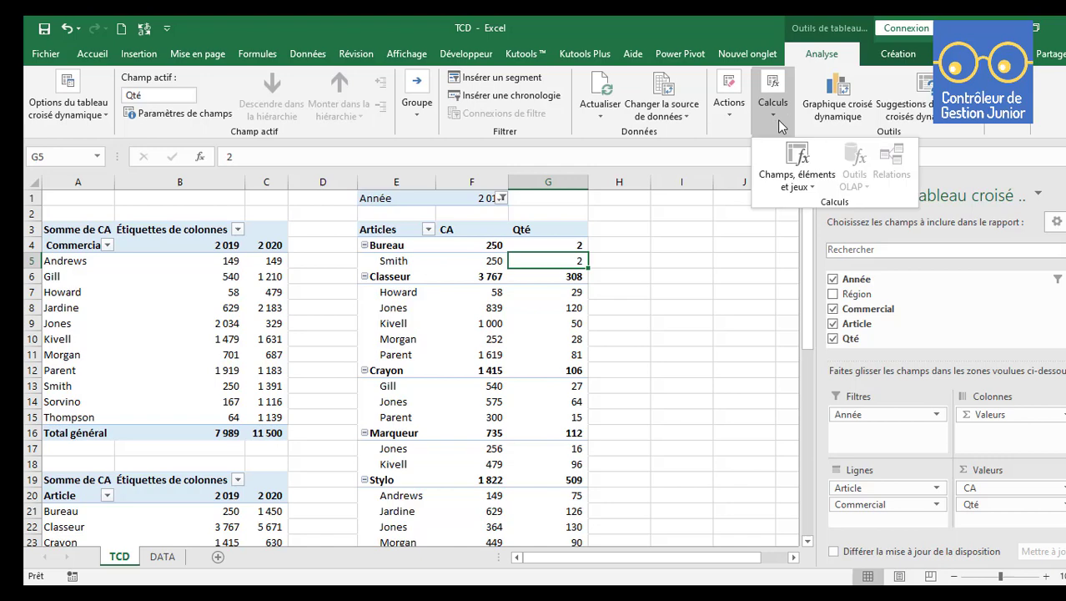
{"action": "left_click", "coordinate": [797, 163]}
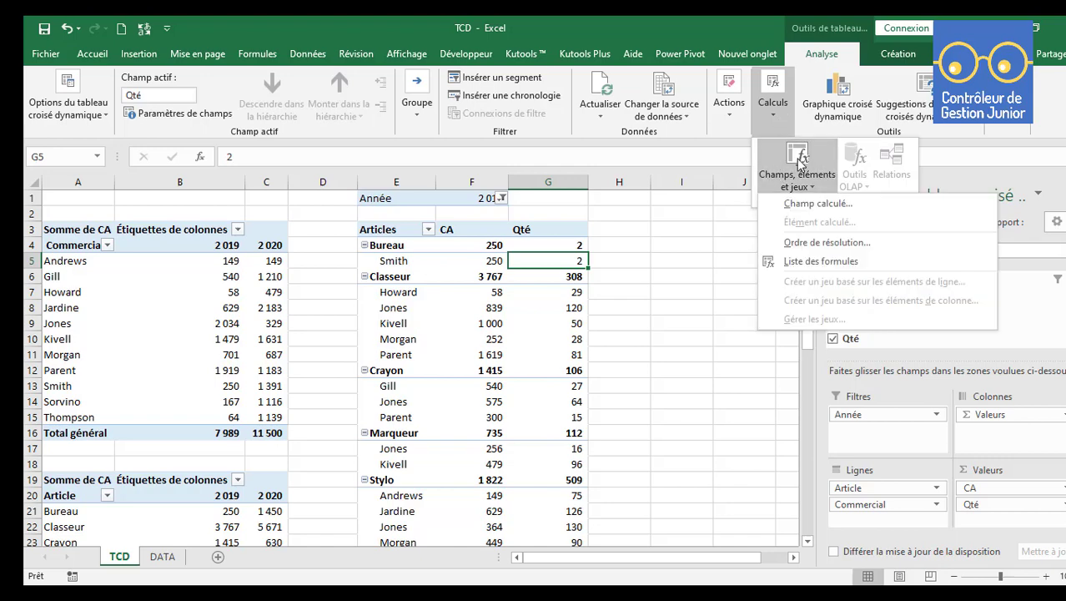
{"action": "left_click", "coordinate": [808, 207]}
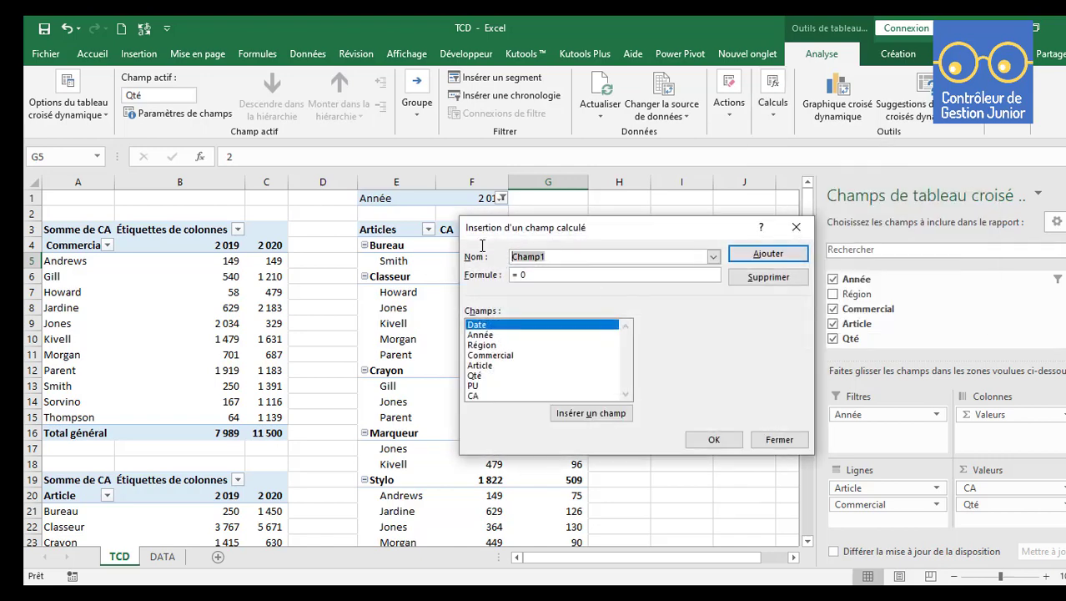
{"action": "type", "text": "PMV"}
{"action": "left_click_drag", "start_coordinate": [535, 276], "coordinate": [510, 275]}
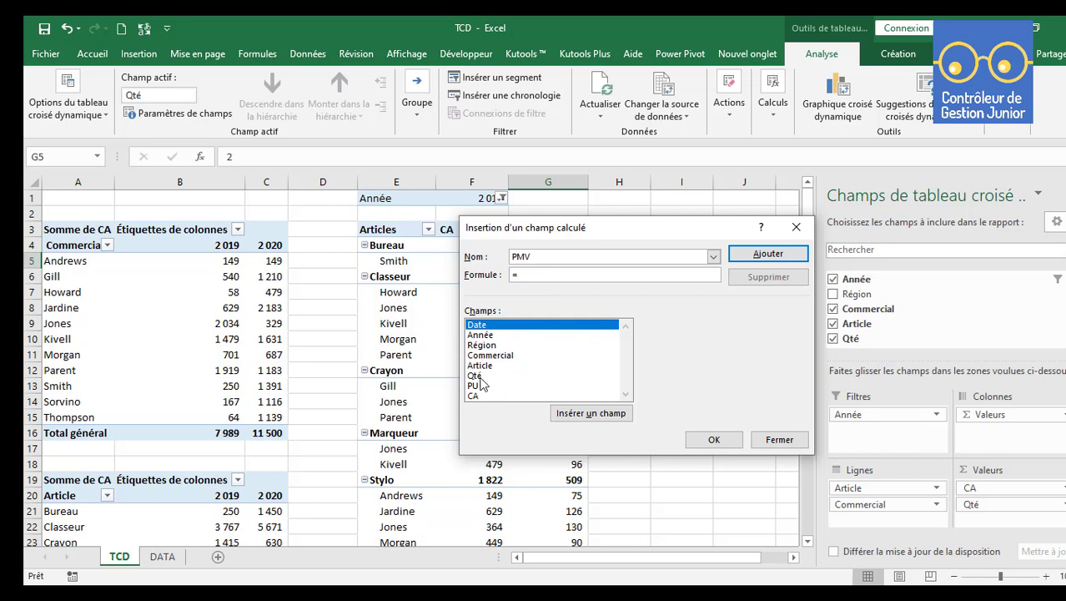
Define the PMV formula as CA divided by Qté and add the calculated field to the pivot table.
{"action": "left_click_drag", "start_coordinate": [517, 227], "coordinate": [648, 221]}
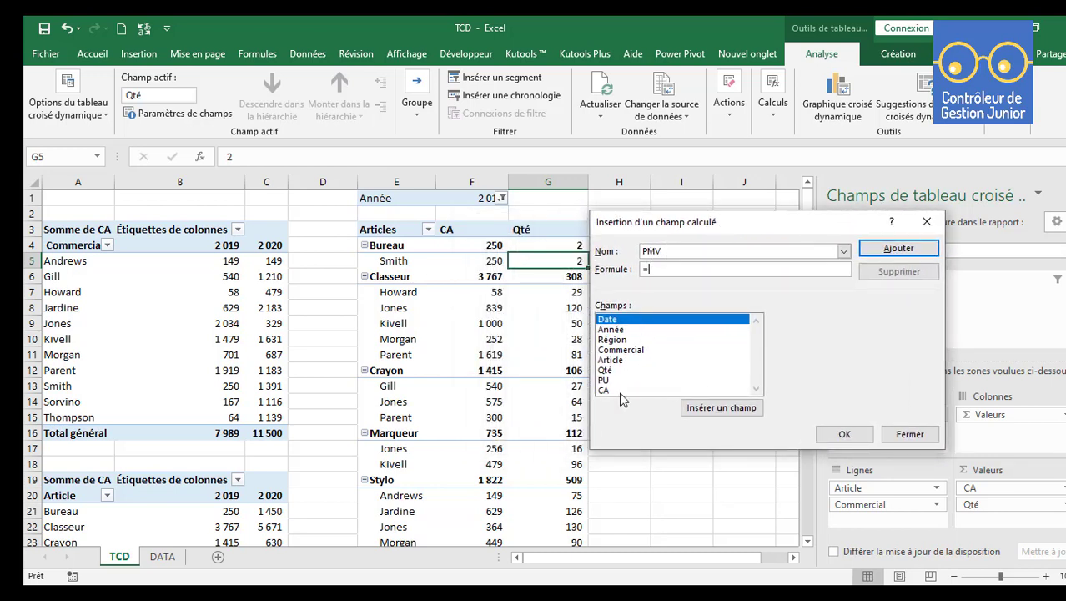
{"action": "left_click", "coordinate": [605, 390]}
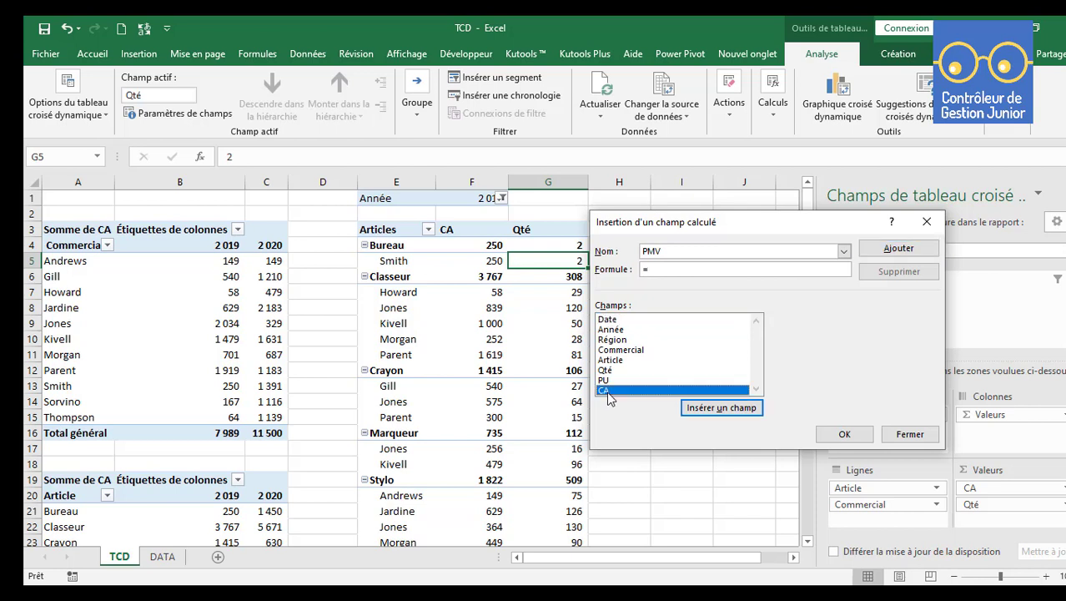
{"action": "left_click", "coordinate": [709, 409]}
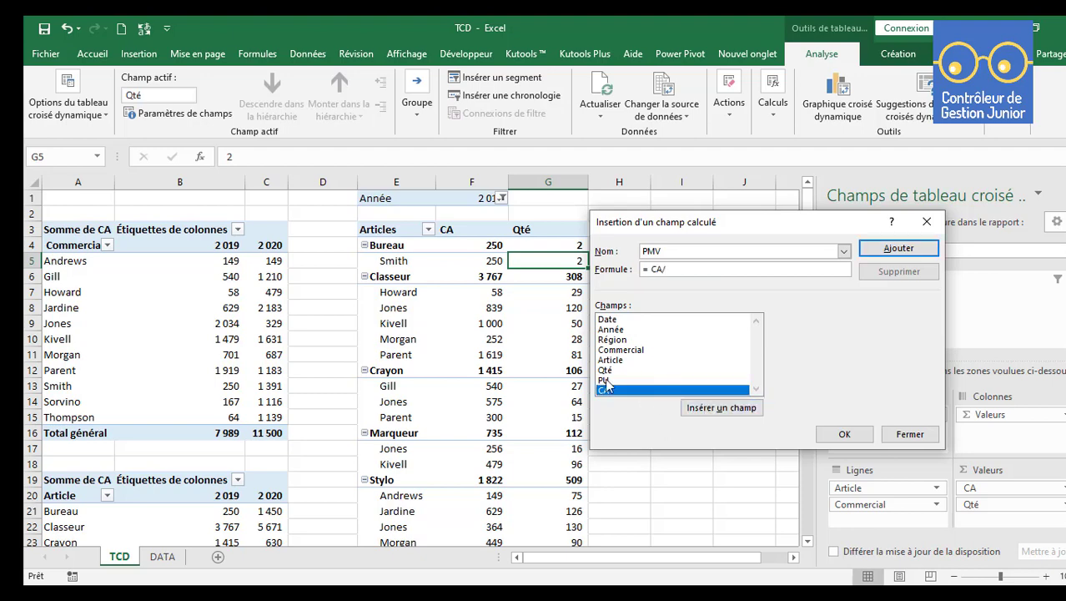
{"action": "left_click", "coordinate": [605, 370]}
{"action": "left_click", "coordinate": [709, 410]}
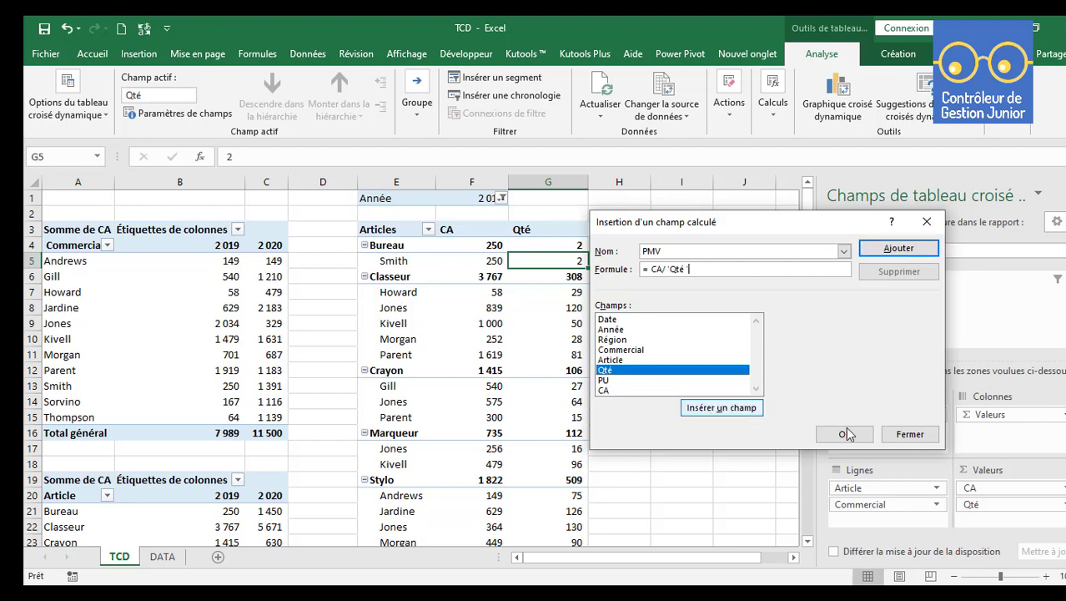
{"action": "left_click", "coordinate": [845, 434]}
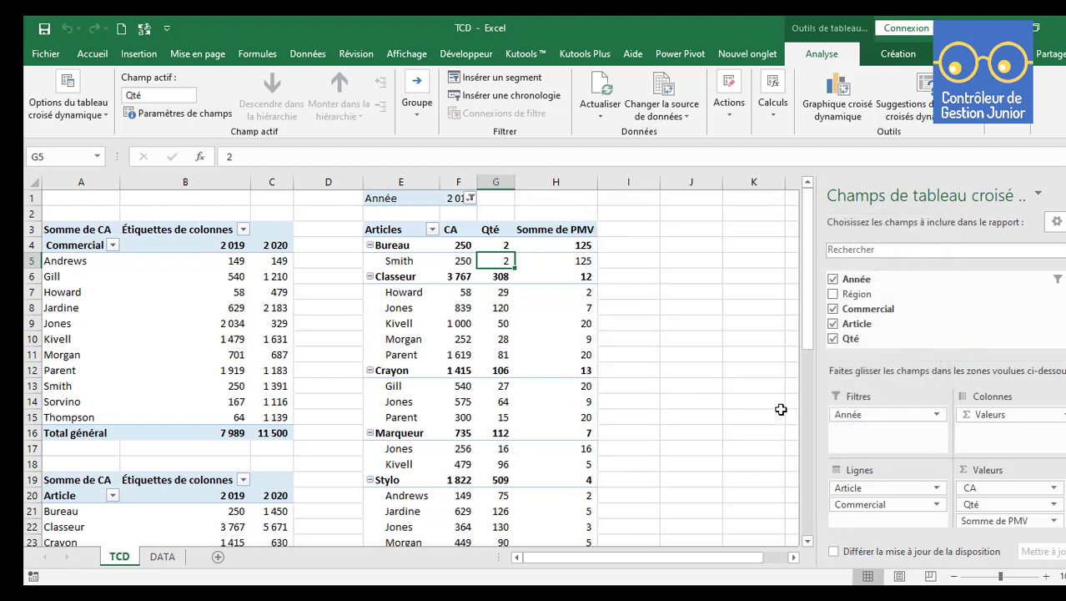
Rename the Somme de PMV header in H3 as PMV, preceded by a space.
{"action": "left_click", "coordinate": [533, 274]}
{"action": "left_click", "coordinate": [553, 229]}
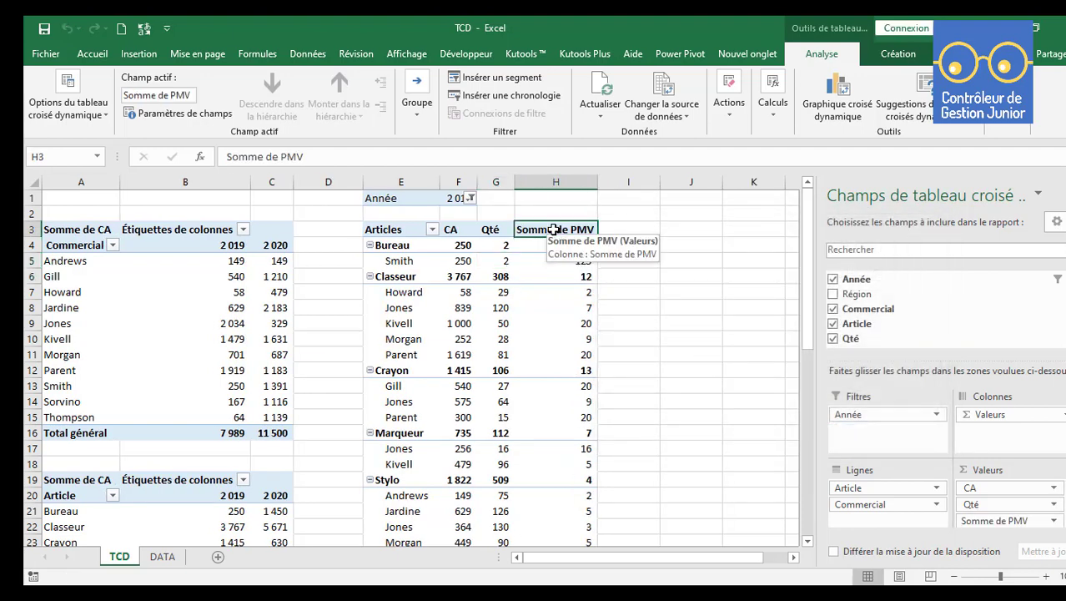
{"action": "type", "text": "PMV"}
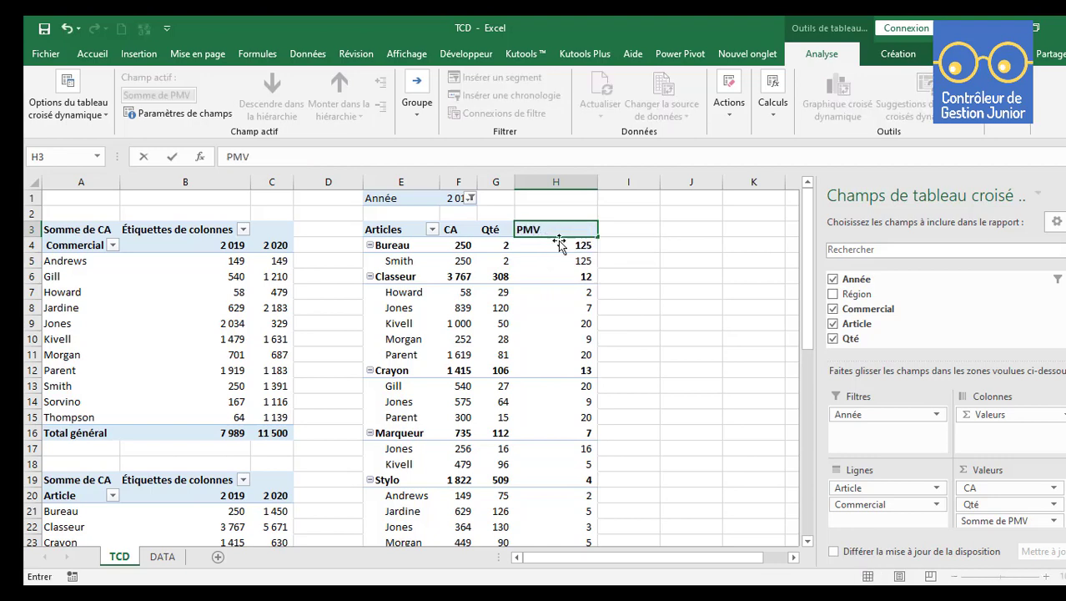
{"action": "key", "text": "Return"}
{"action": "left_click", "coordinate": [562, 352]}
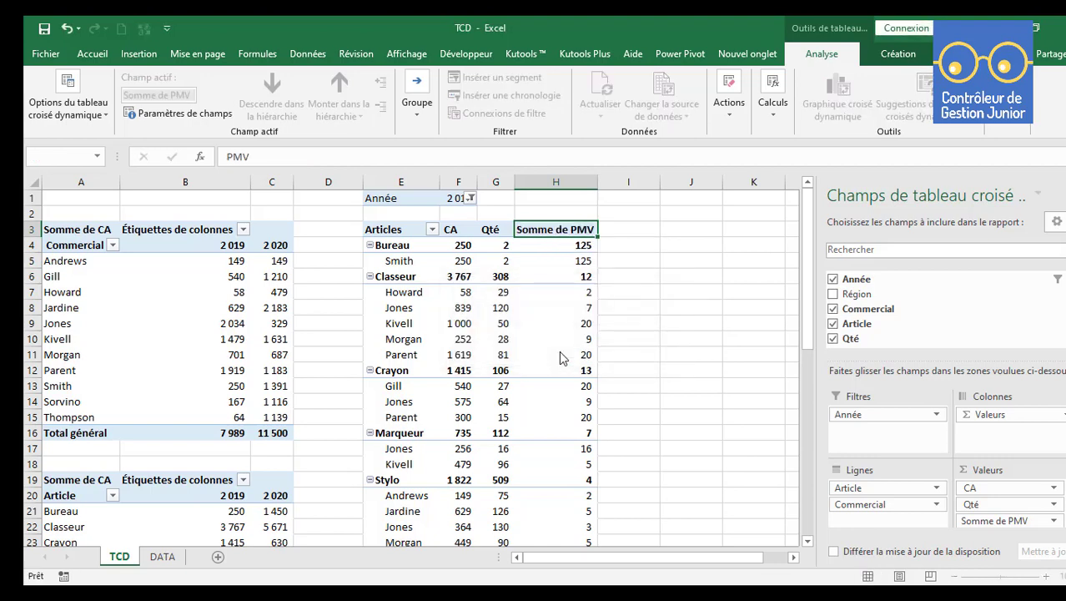
{"action": "key", "text": "BackSpace"}
{"action": "type", "text": "P"}
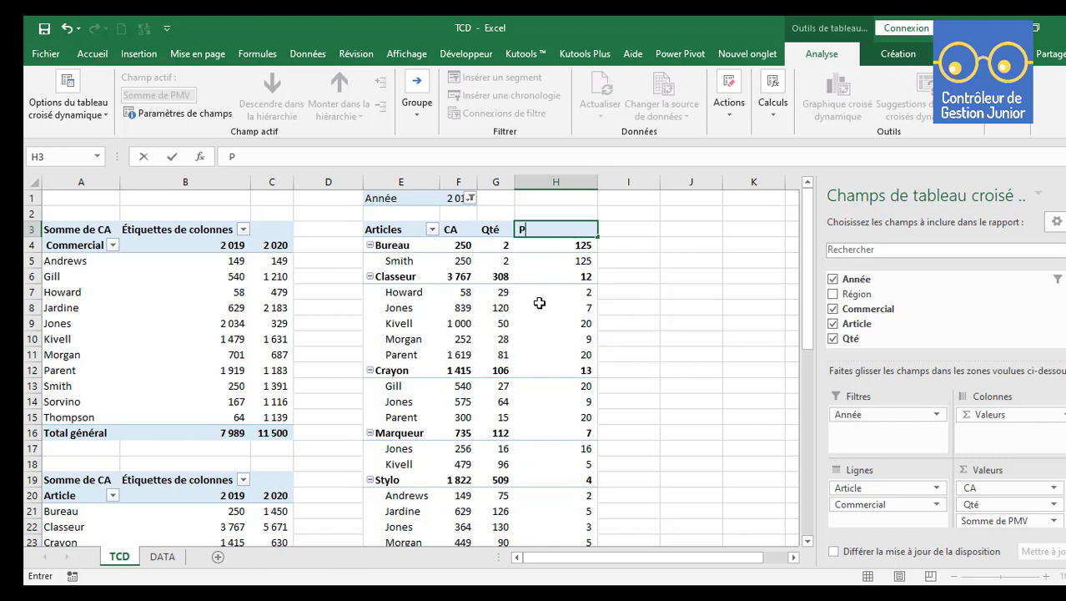
{"action": "type", "text": "MV"}
{"action": "left_click", "coordinate": [638, 308]}
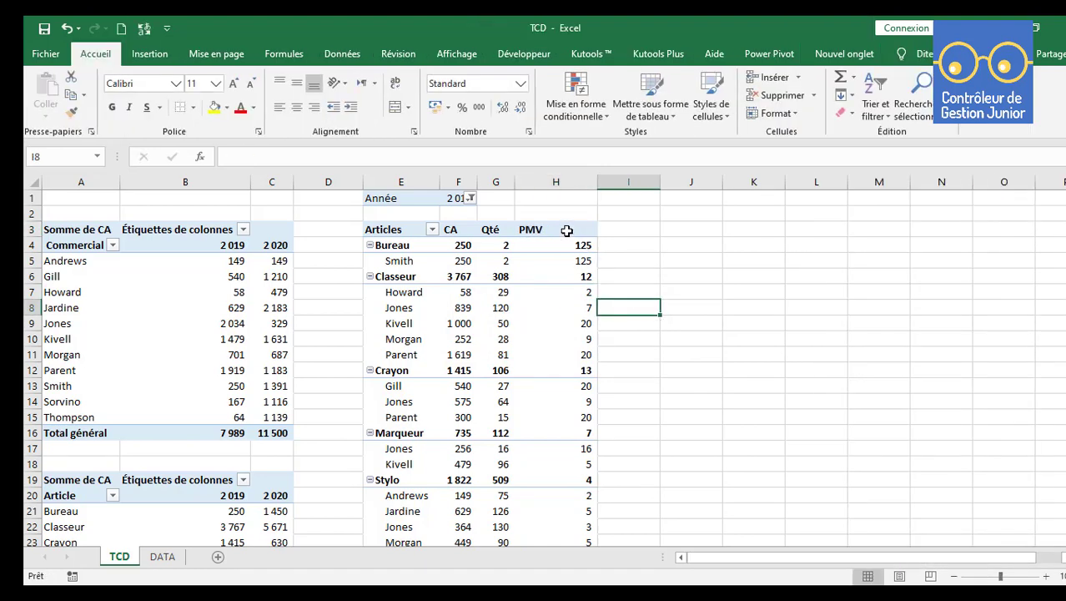
Center the Articles, CA, Qté and PMV headers in E3:H3 horizontally.
{"action": "left_click_drag", "start_coordinate": [566, 231], "coordinate": [372, 230]}
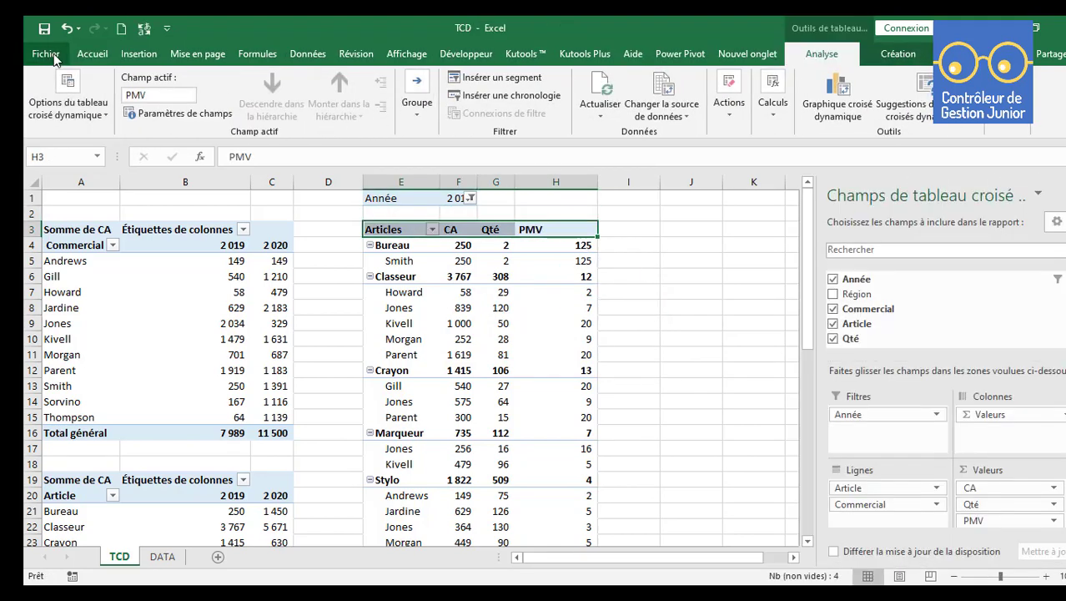
{"action": "left_click", "coordinate": [52, 55]}
{"action": "key", "text": "Escape"}
{"action": "left_click", "coordinate": [90, 53]}
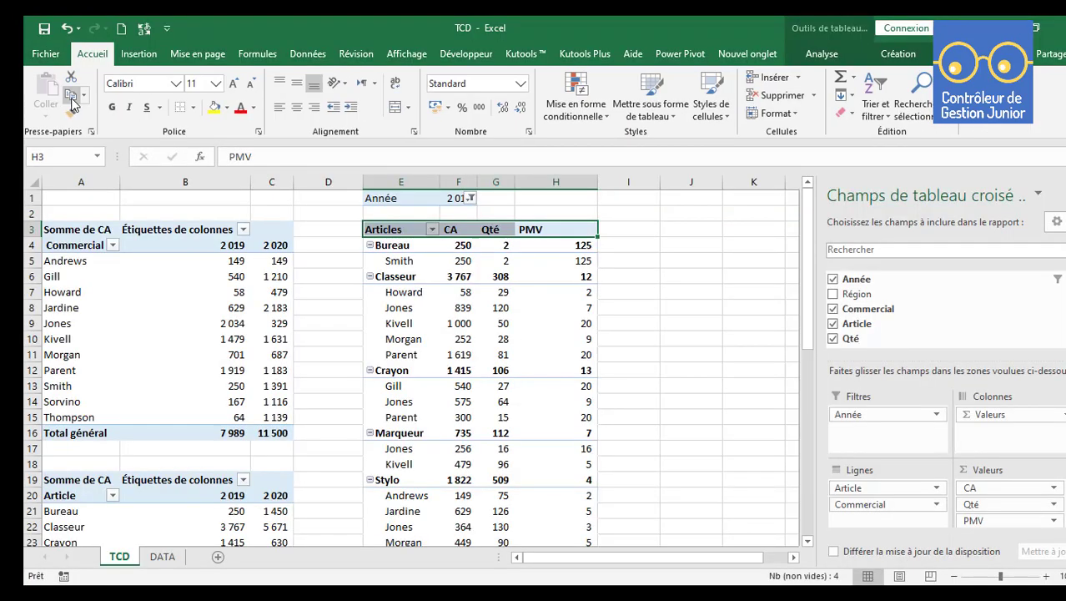
{"action": "left_click", "coordinate": [296, 108]}
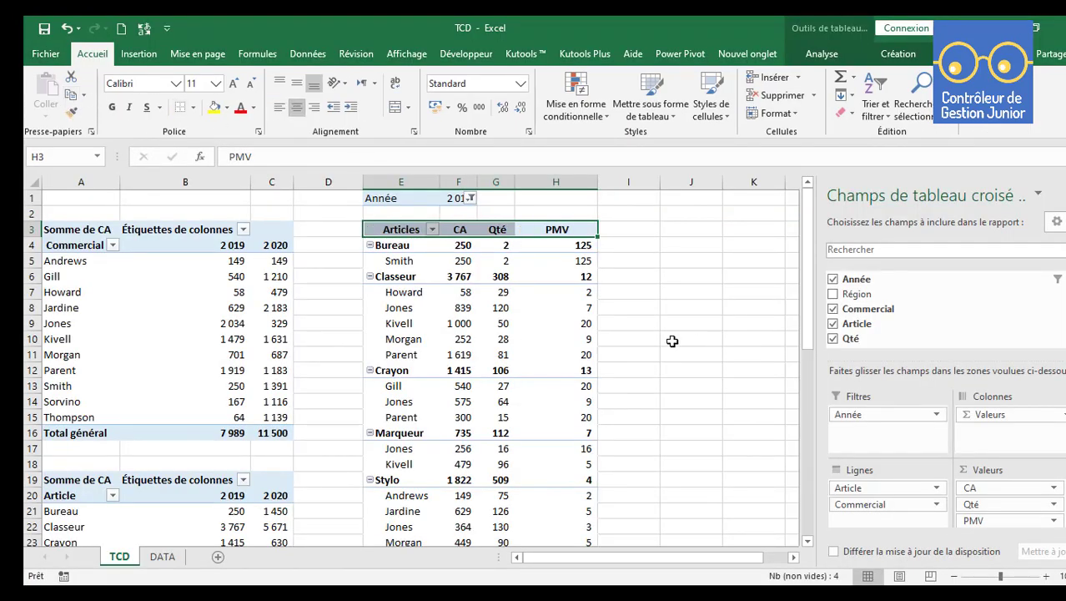
{"action": "left_click", "coordinate": [672, 341]}
Examine the CA, Qté and PMV figures per article and salesperson down to the grand total row.
{"action": "left_click", "coordinate": [525, 290]}
{"action": "left_click", "coordinate": [490, 323]}
{"action": "left_click", "coordinate": [571, 325]}
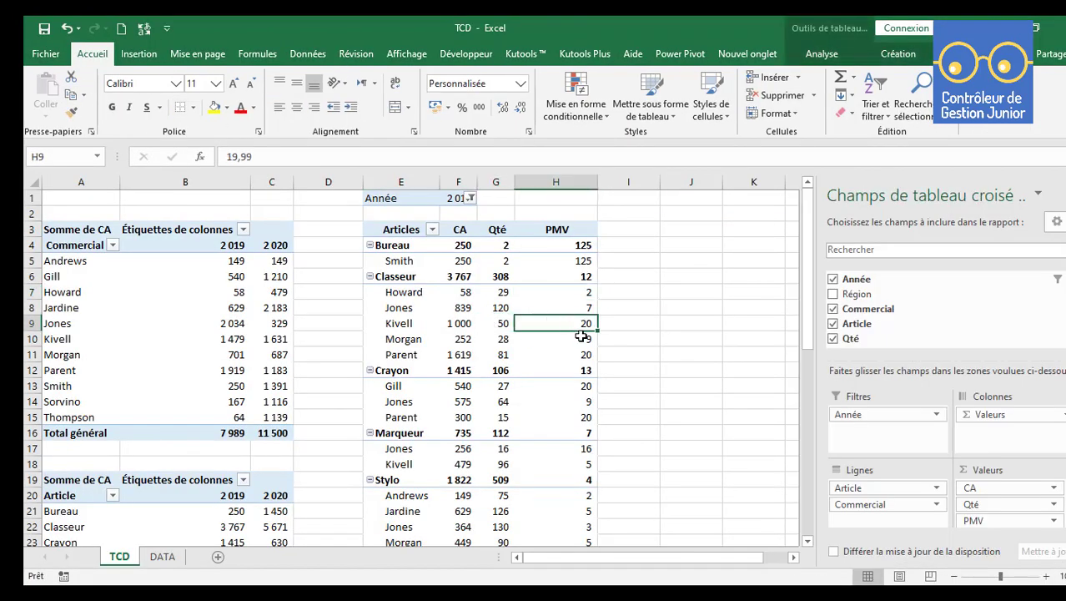
{"action": "scroll", "coordinate": [584, 341], "scroll_direction": "down", "scroll_amount": 3}
{"action": "scroll", "coordinate": [584, 341], "scroll_direction": "up", "scroll_amount": 3}
{"action": "left_click", "coordinate": [468, 244]}
{"action": "left_click_drag", "start_coordinate": [493, 244], "coordinate": [586, 495]}
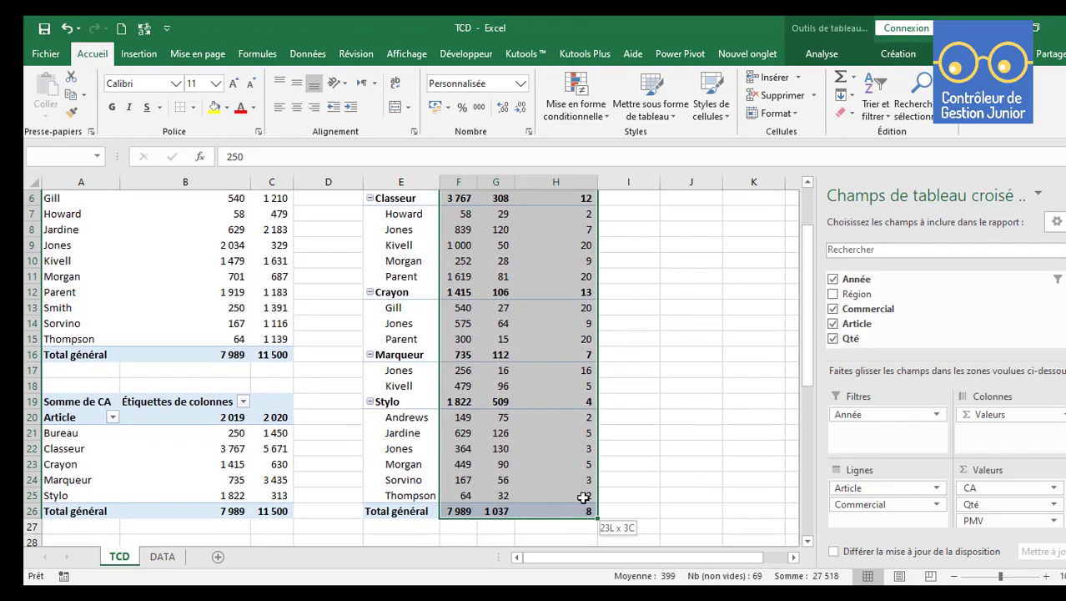
{"action": "scroll", "coordinate": [553, 285], "scroll_direction": "up", "scroll_amount": 2}
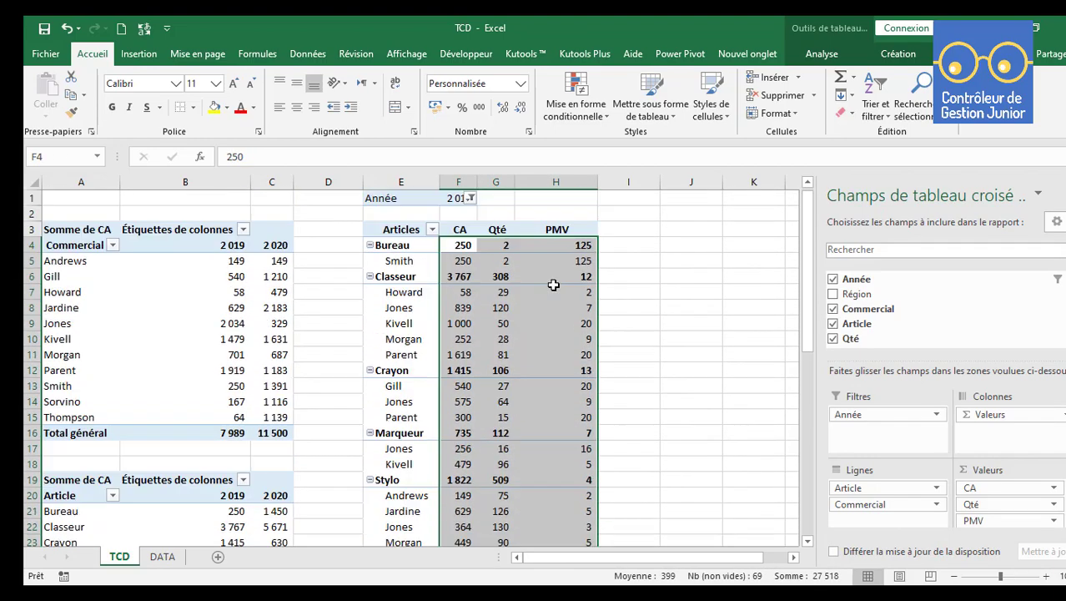
{"action": "left_click", "coordinate": [402, 260]}
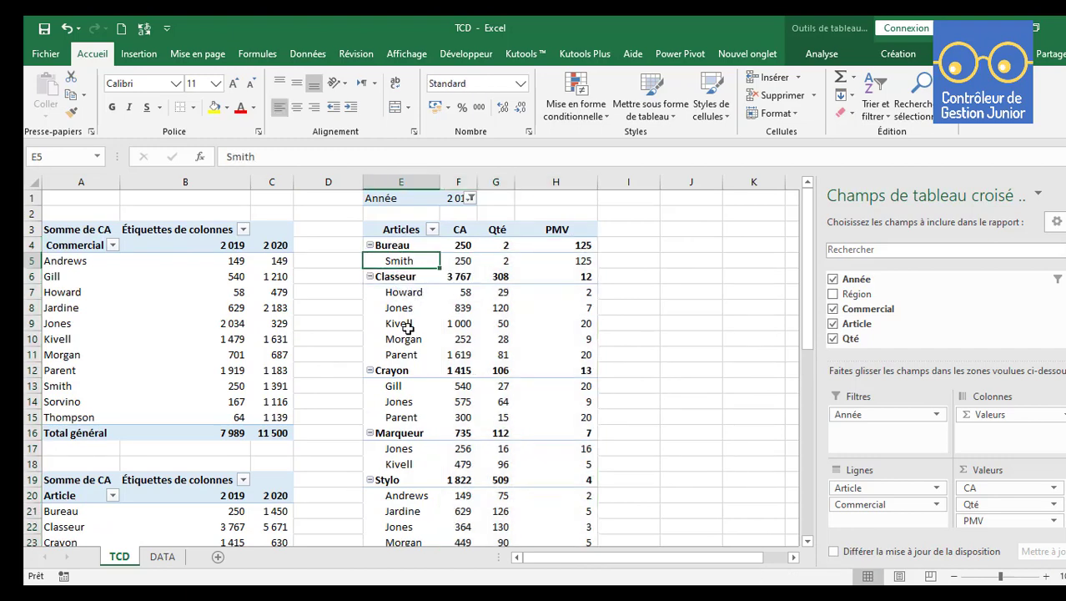
{"action": "left_click", "coordinate": [460, 231]}
{"action": "left_click", "coordinate": [499, 230]}
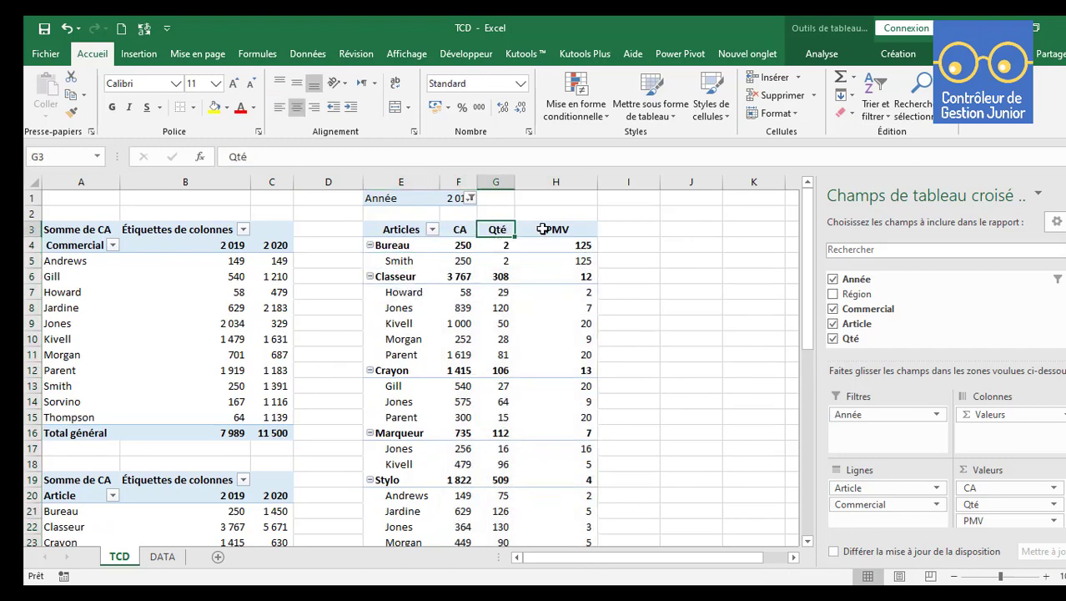
Switch the Année filter of the article and salesperson pivot table from 2019 to 2020 only.
{"action": "left_click", "coordinate": [543, 229]}
{"action": "left_click", "coordinate": [471, 199]}
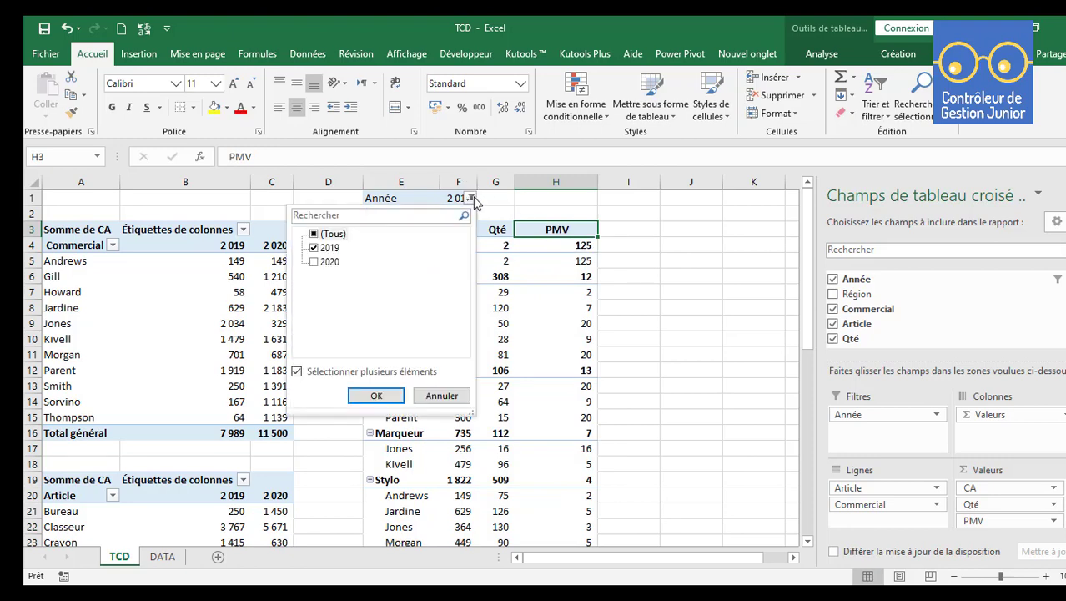
{"action": "left_click", "coordinate": [315, 262]}
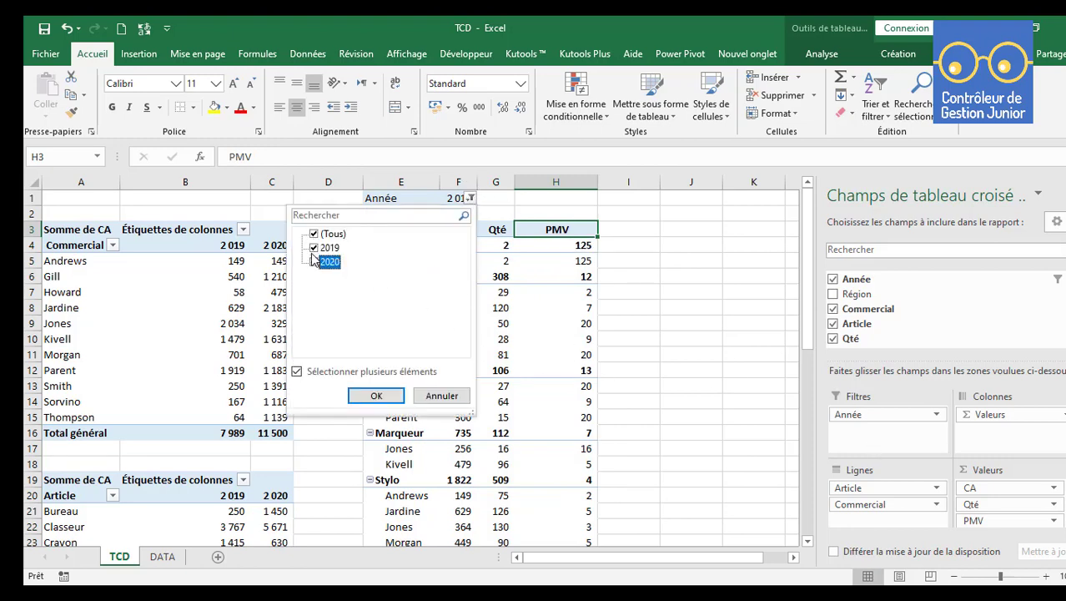
{"action": "left_click", "coordinate": [315, 248]}
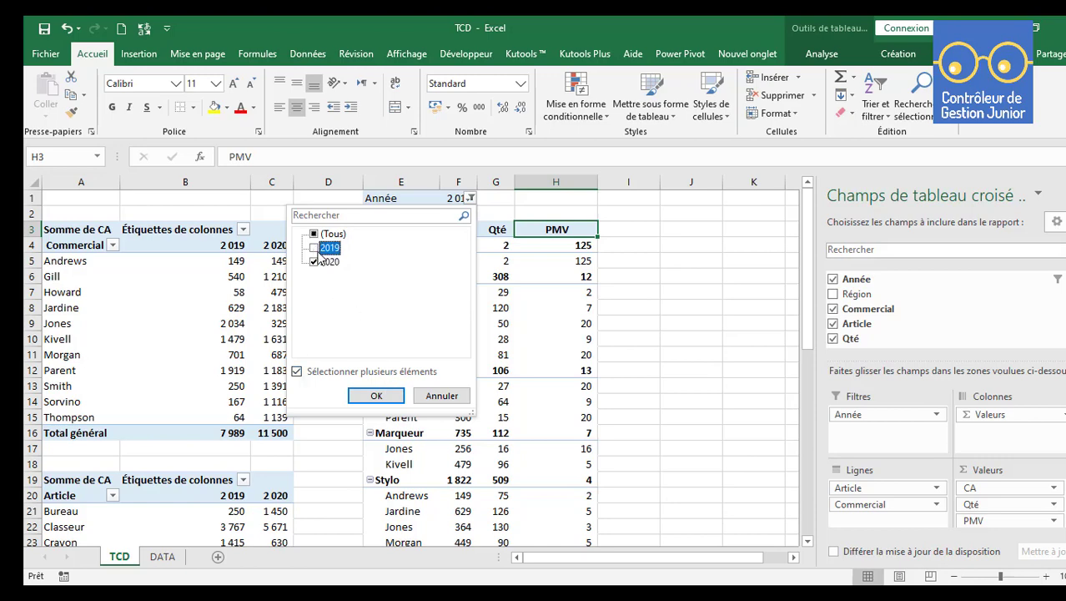
{"action": "left_click", "coordinate": [376, 396]}
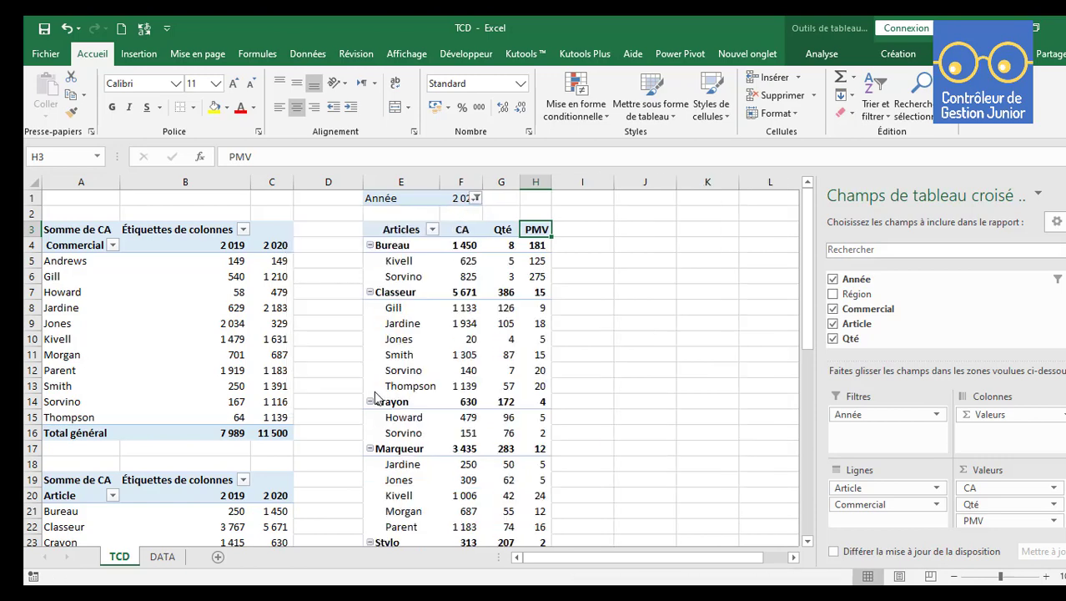
Examine the 2020 PMV values per article and salesperson in column H.
{"action": "left_click", "coordinate": [534, 277]}
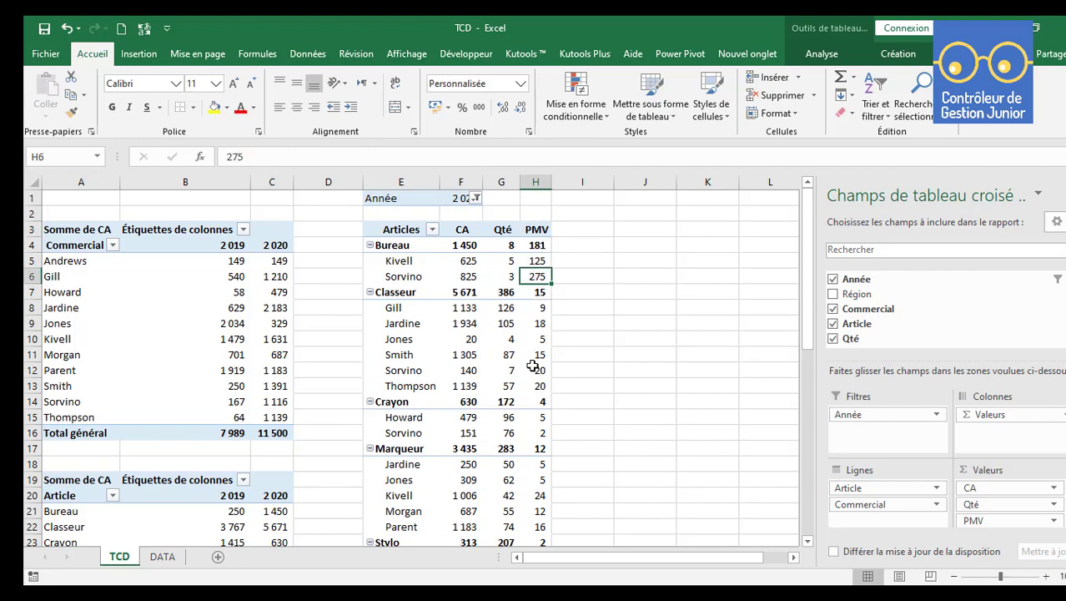
{"action": "scroll", "coordinate": [532, 367], "scroll_direction": "down", "scroll_amount": 4}
{"action": "scroll", "coordinate": [533, 367], "scroll_direction": "up", "scroll_amount": 4}
{"action": "left_click", "coordinate": [536, 323]}
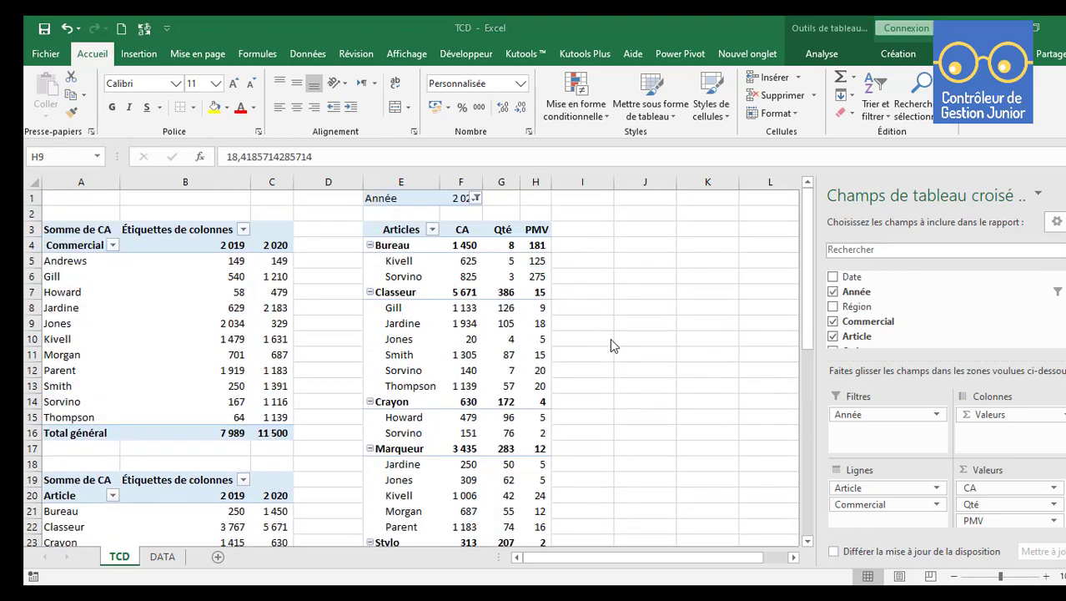